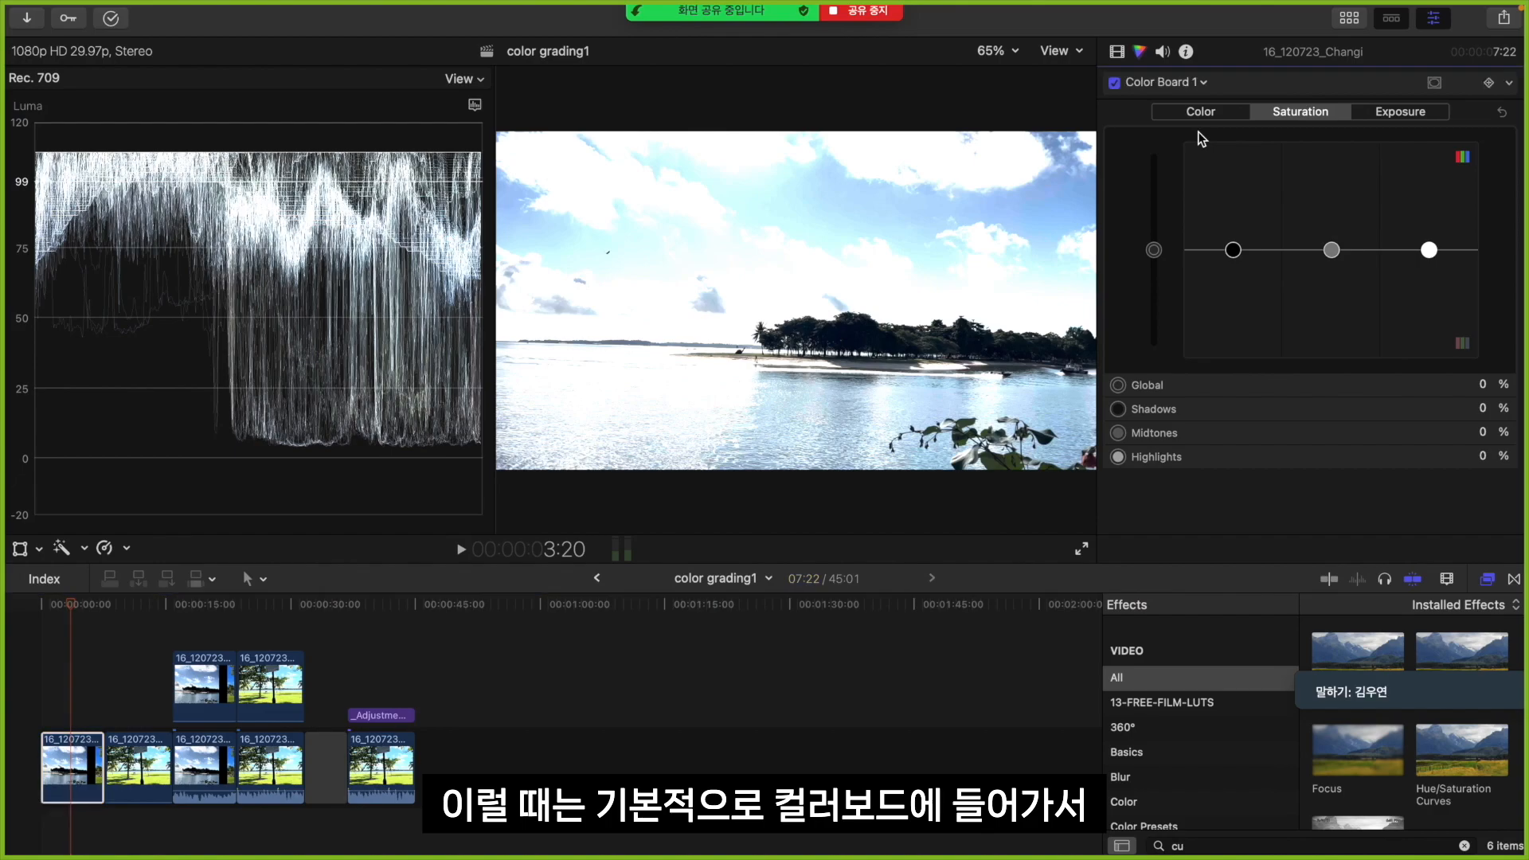
# Adjust the Color Board exposure to -52% for the highlights, 1% for the shadows and 24% for the midtones
pyautogui.click(1405, 118)
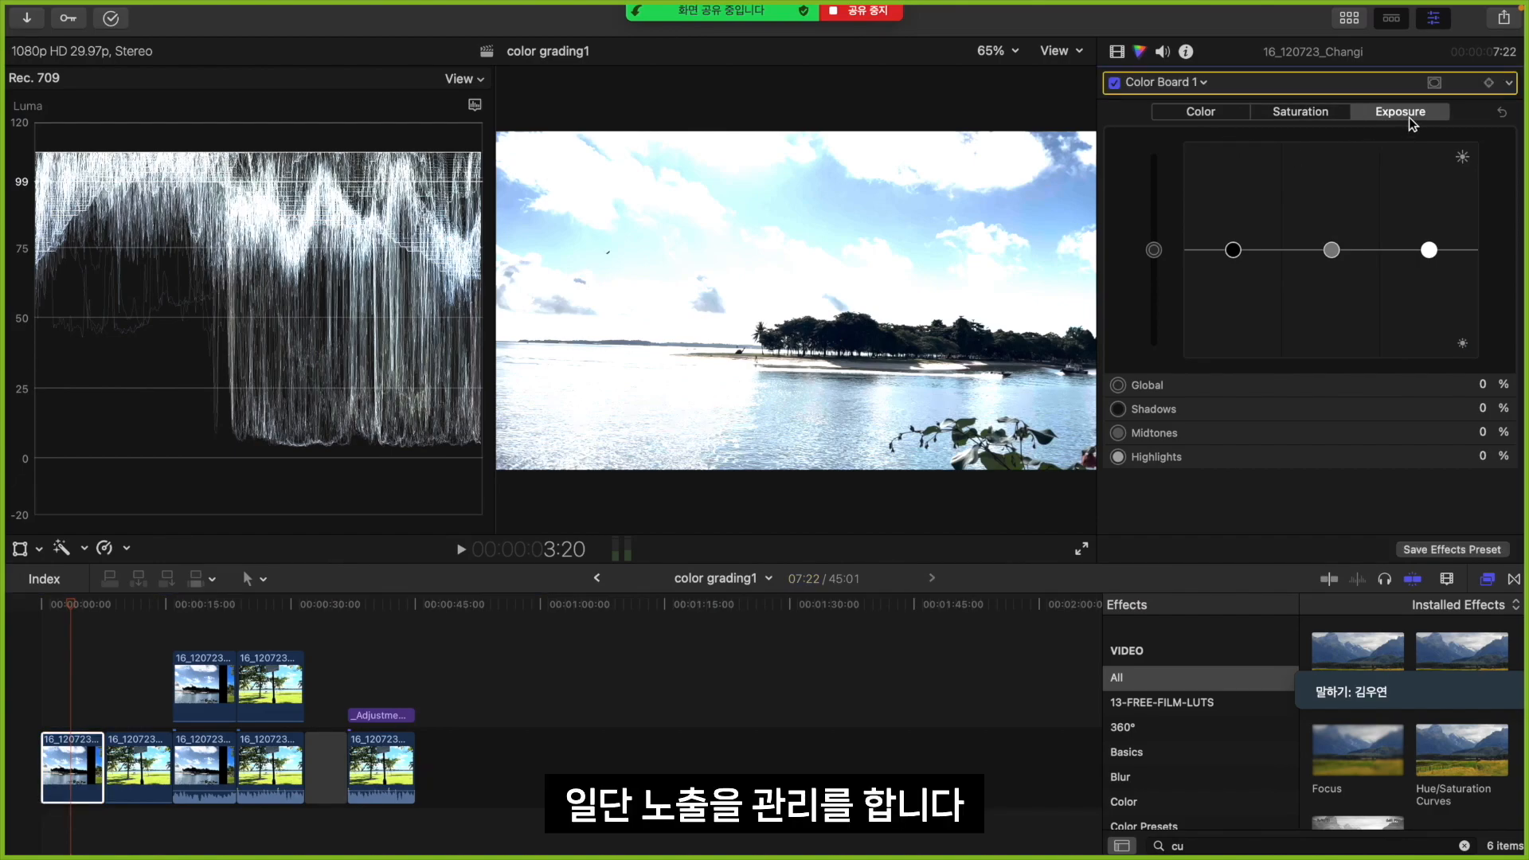
pyautogui.press('super+7')
pyautogui.press('super+7')
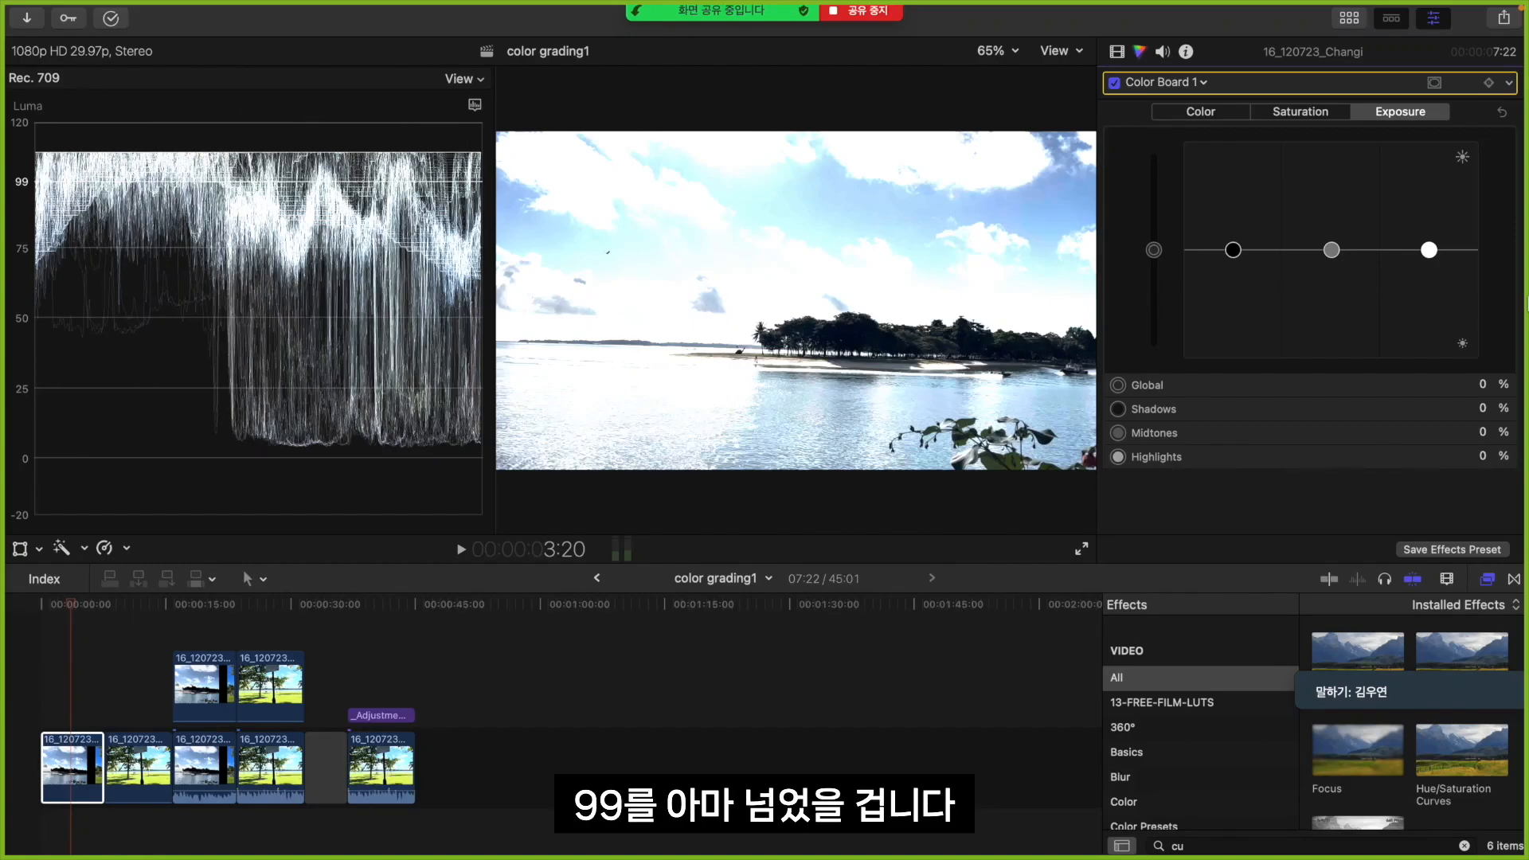
pyautogui.moveTo(1430, 252); pyautogui.dragTo(1457, 314)
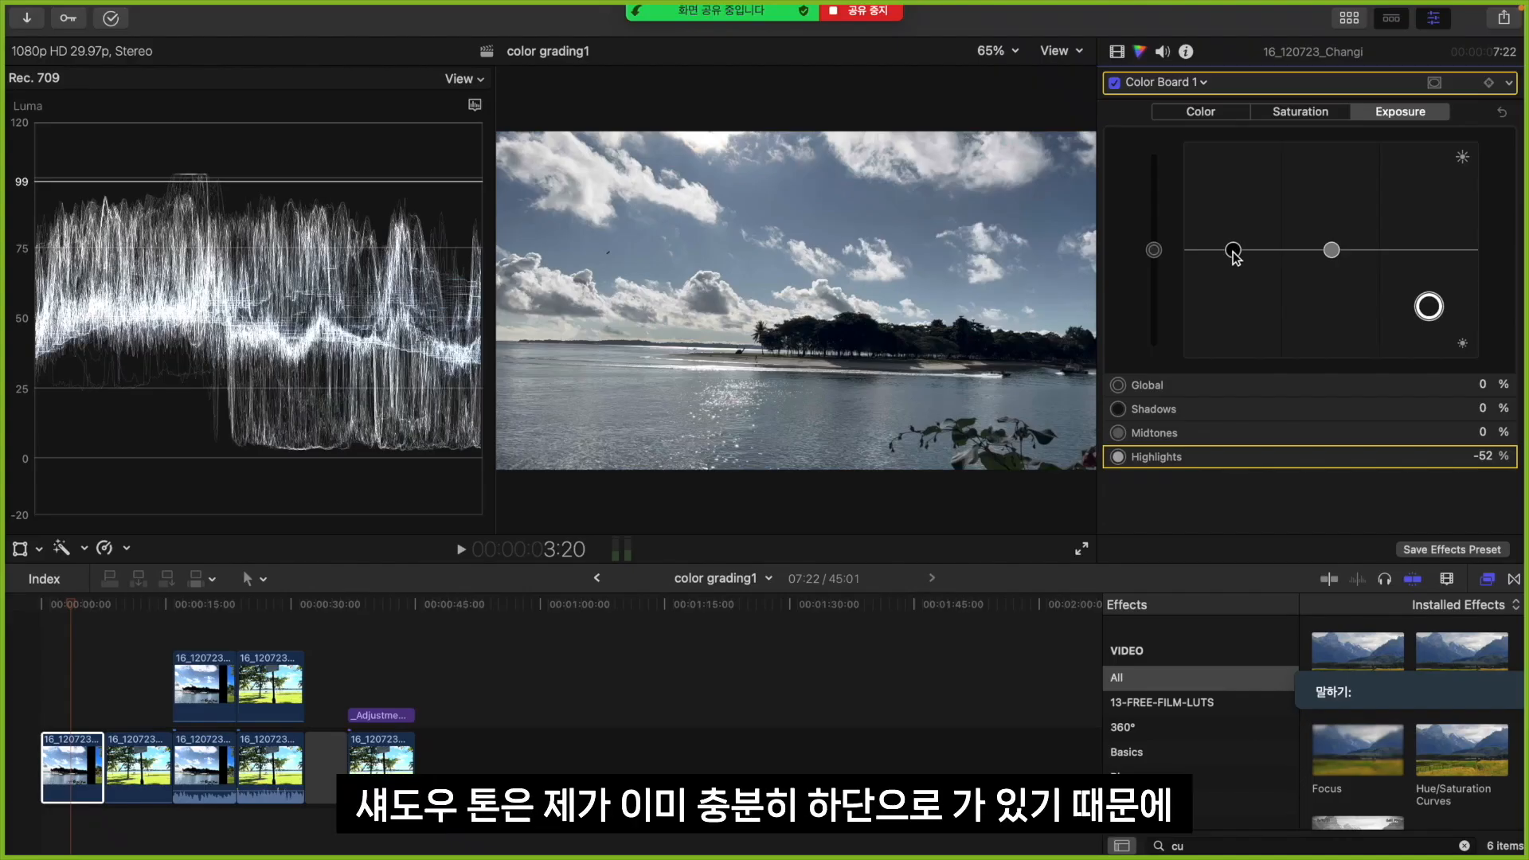
pyautogui.moveTo(1233, 250); pyautogui.dragTo(1234, 254)
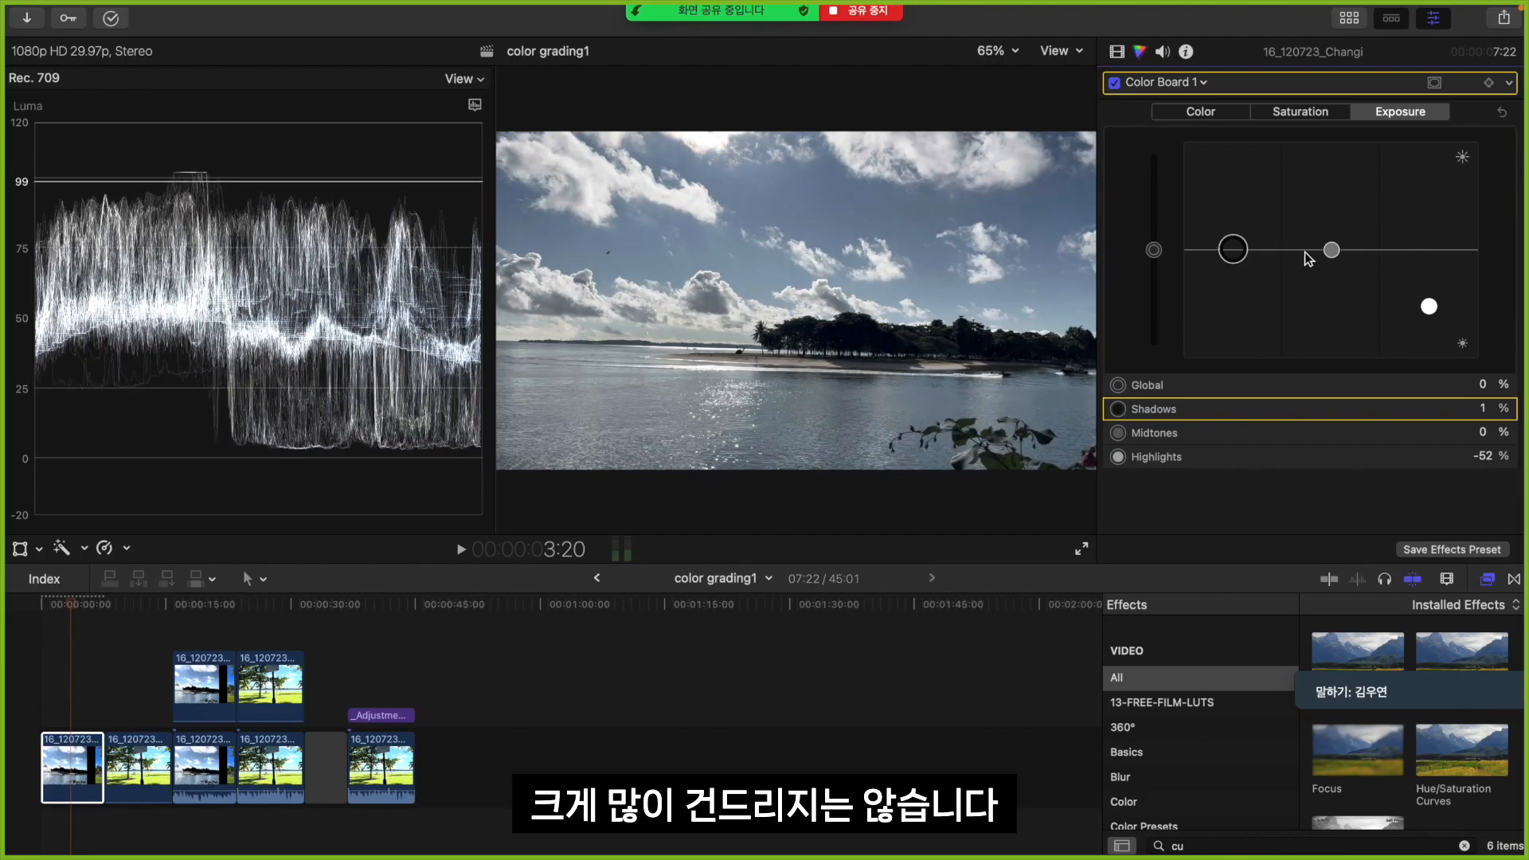
pyautogui.moveTo(1330, 249)
pyautogui.mouseDown()
pyautogui.moveTo(1334, 280)
pyautogui.moveTo(1331, 224)
pyautogui.mouseUp()
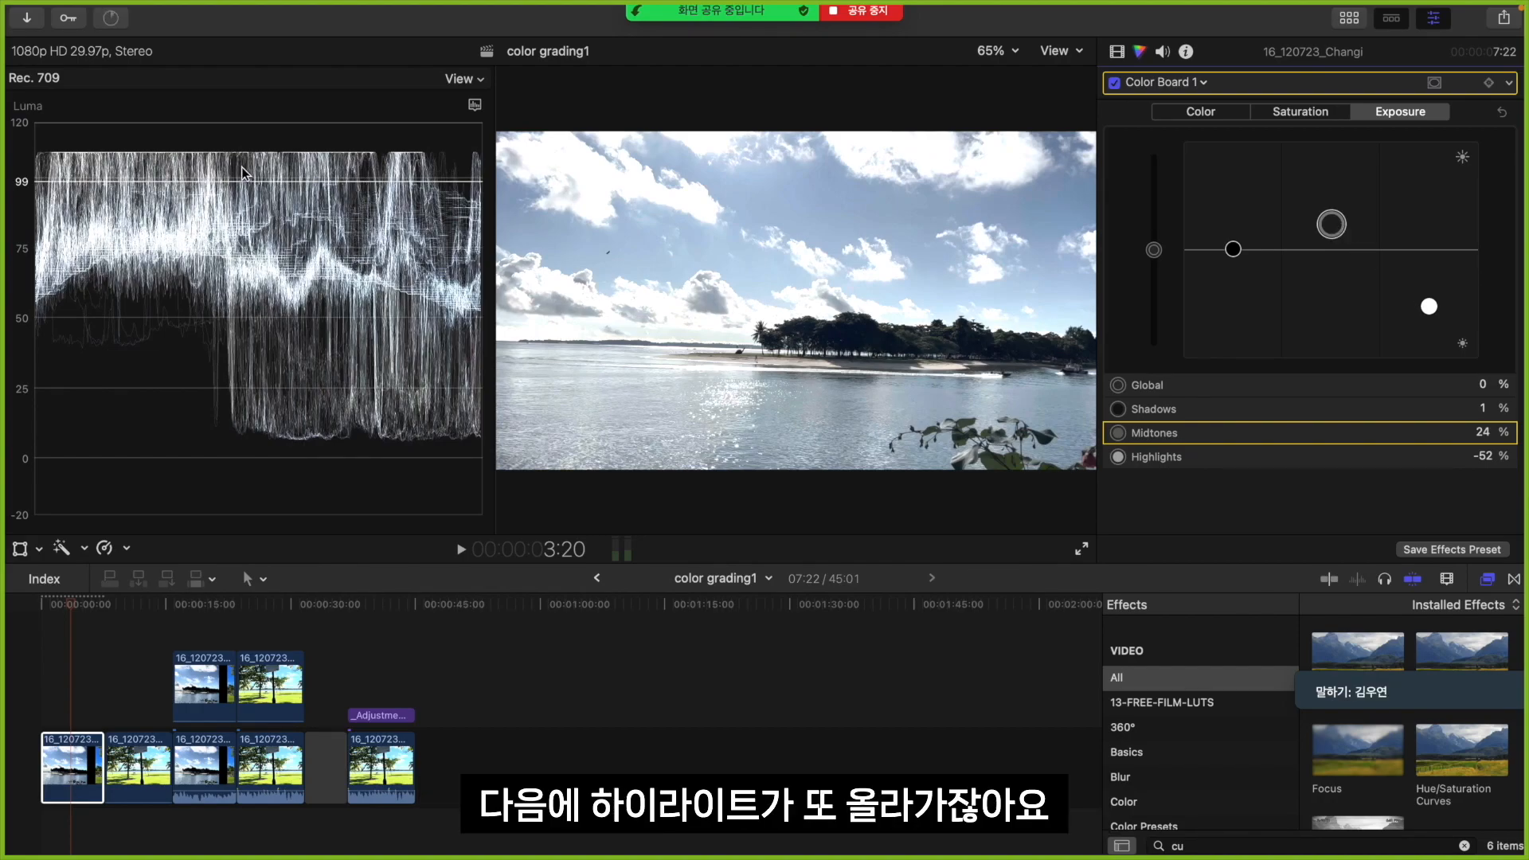
# Rebalance the exposure by lowering highlights below -66%, raising midtones above 44%, and fine-tuning the shadows
pyautogui.moveTo(1428, 305); pyautogui.dragTo(1428, 322)
pyautogui.moveTo(1331, 224); pyautogui.dragTo(1331, 200)
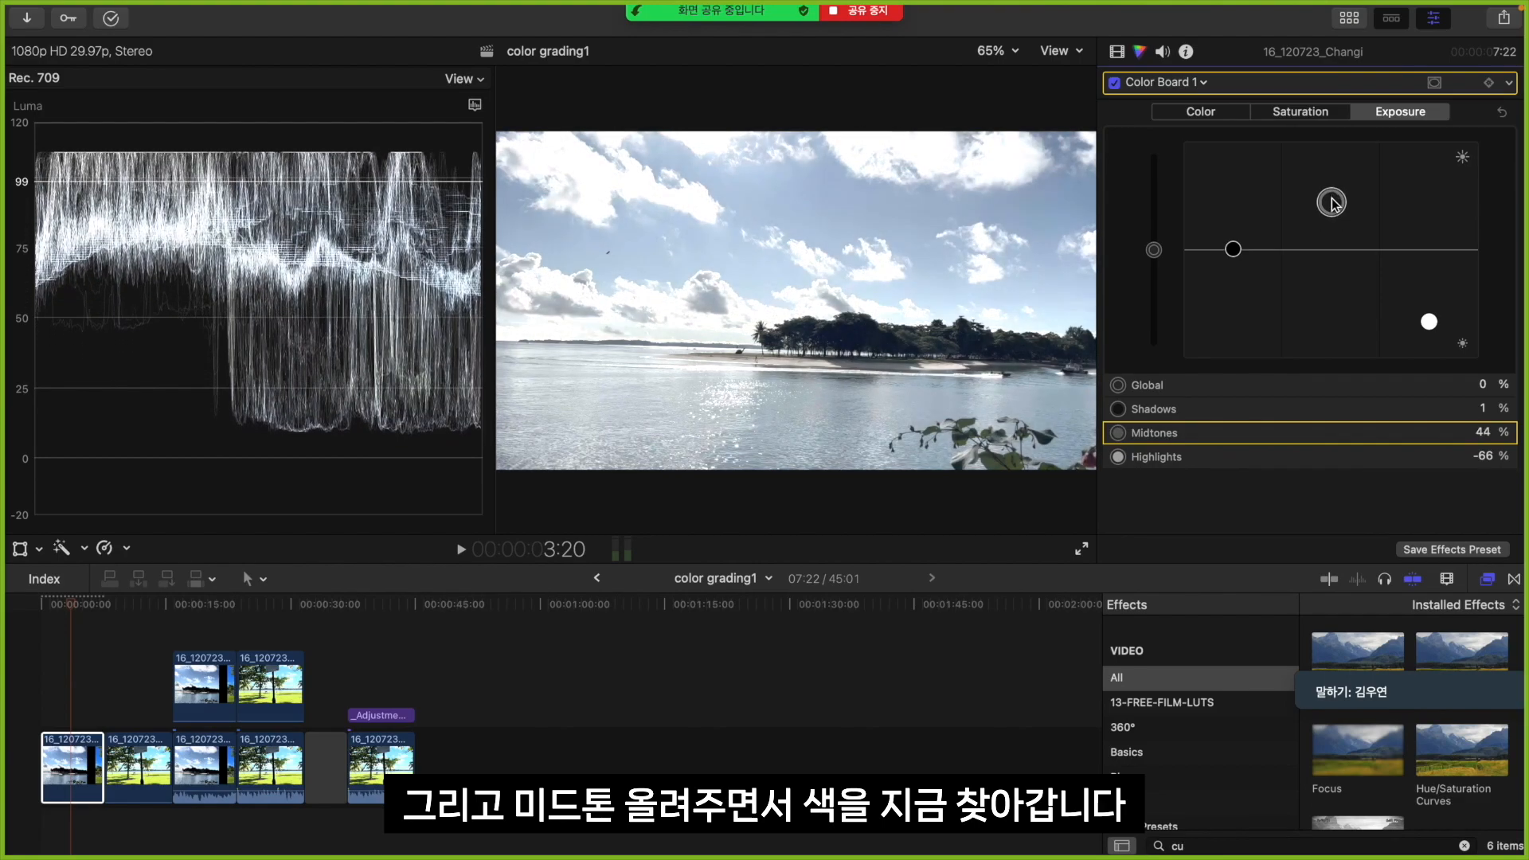
pyautogui.moveTo(1428, 322); pyautogui.dragTo(1428, 333)
pyautogui.moveTo(1331, 202); pyautogui.dragTo(1331, 190)
pyautogui.click(1430, 336)
pyautogui.moveTo(1430, 336); pyautogui.dragTo(1428, 338)
pyautogui.moveTo(1233, 250)
pyautogui.mouseDown()
pyautogui.moveTo(1231, 266)
pyautogui.moveTo(1242, 247)
pyautogui.mouseUp()
# Raise the Color Board saturation to 100% for the highlights, midtones and shadows
pyautogui.click(1304, 117)
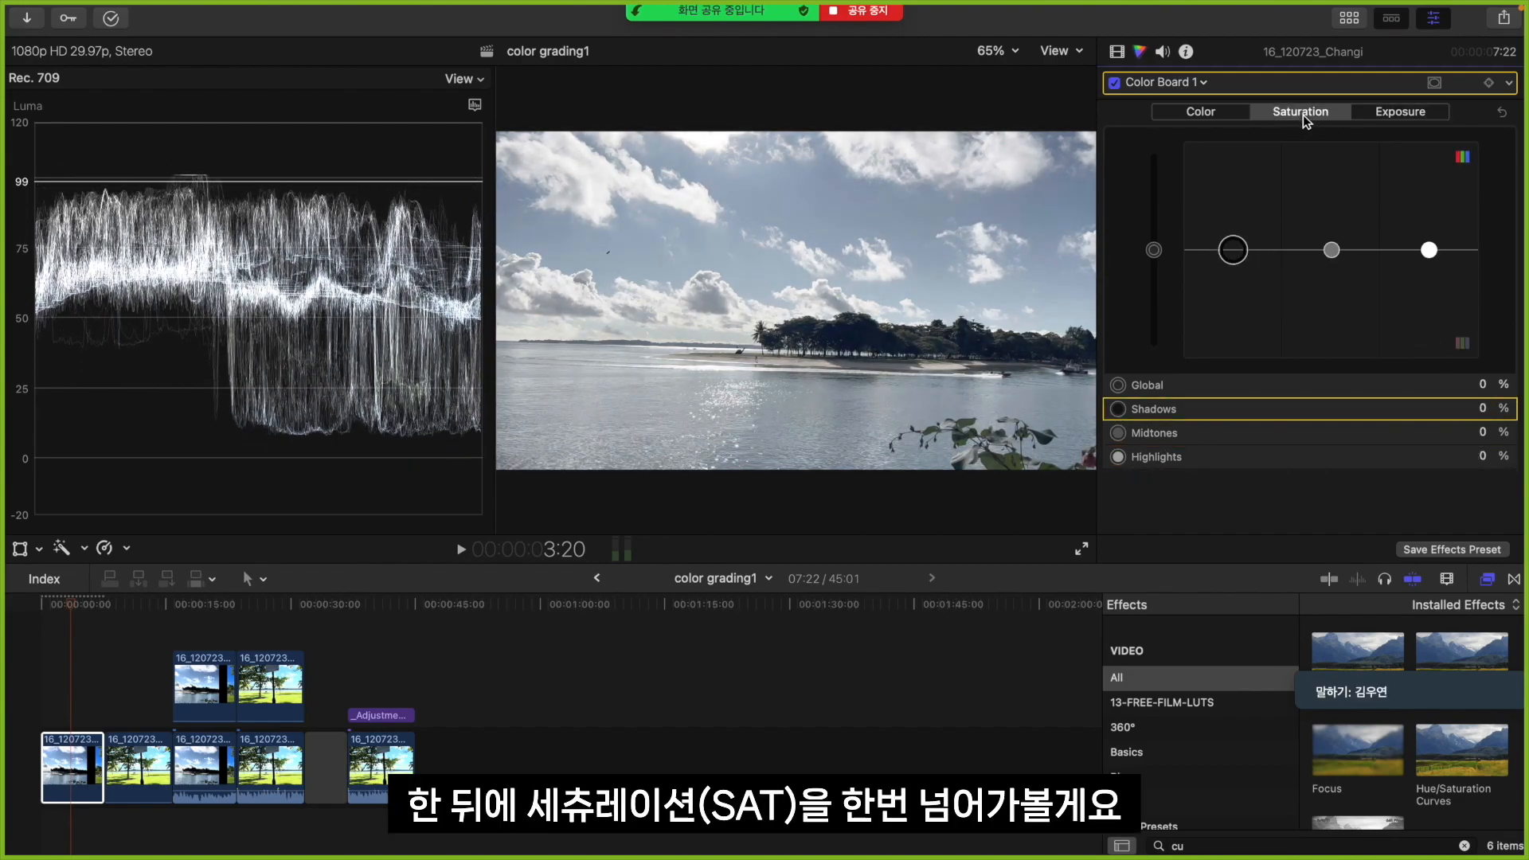
pyautogui.moveTo(1430, 258); pyautogui.dragTo(1430, 142)
pyautogui.moveTo(1329, 247); pyautogui.dragTo(1360, 148)
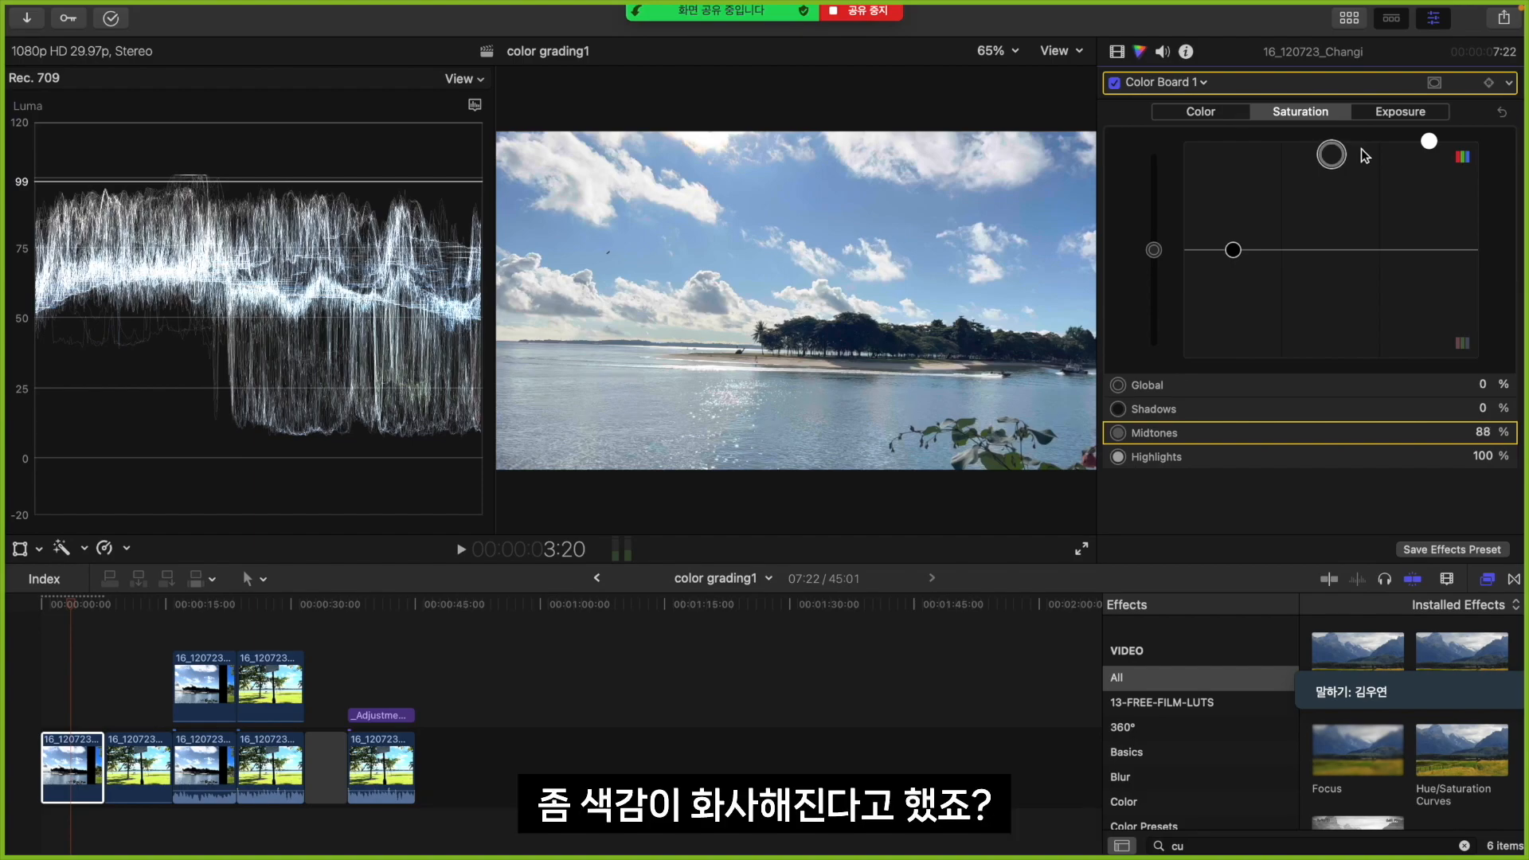
pyautogui.moveTo(1330, 153)
pyautogui.mouseDown()
pyautogui.moveTo(1335, 221)
pyautogui.moveTo(1346, 129)
pyautogui.mouseUp()
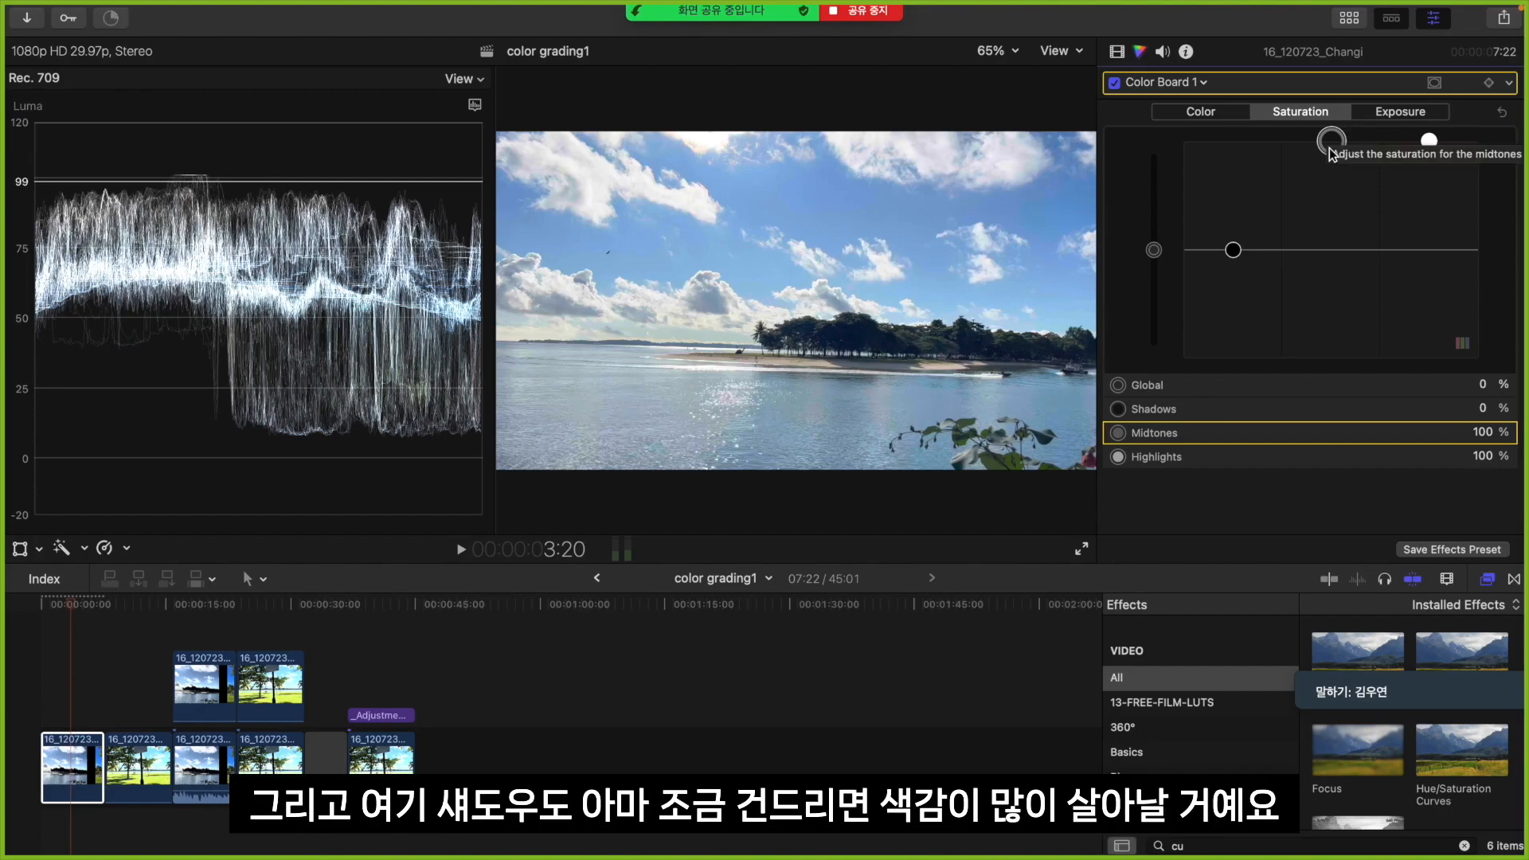
pyautogui.click(1232, 249)
pyautogui.moveTo(1234, 252)
pyautogui.mouseDown()
pyautogui.moveTo(1233, 141)
pyautogui.moveTo(1256, 177)
pyautogui.moveTo(1258, 255)
pyautogui.mouseUp()
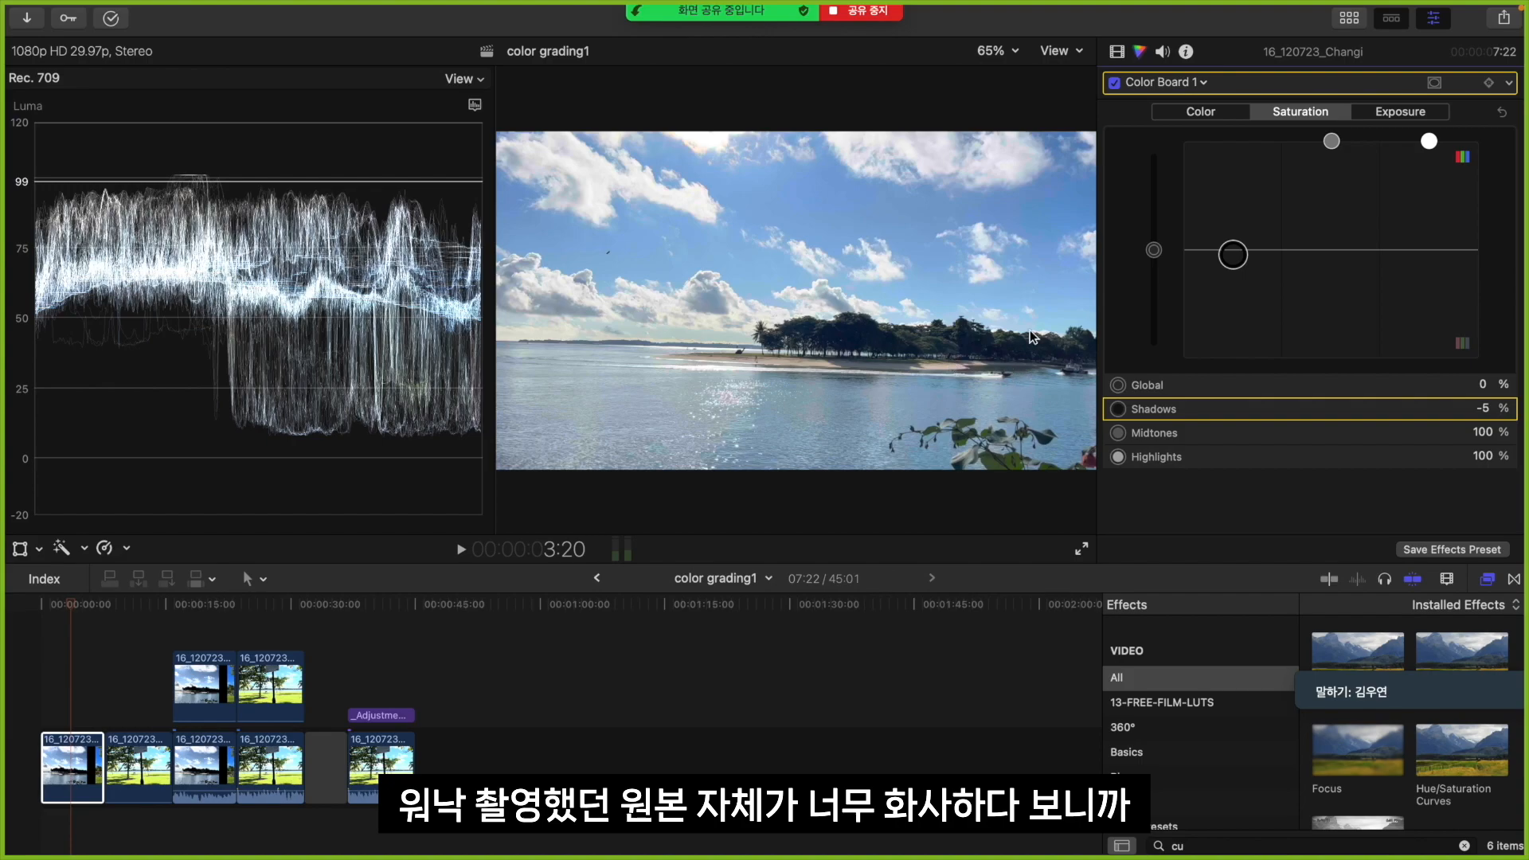
pyautogui.moveTo(1238, 254); pyautogui.dragTo(1240, 130)
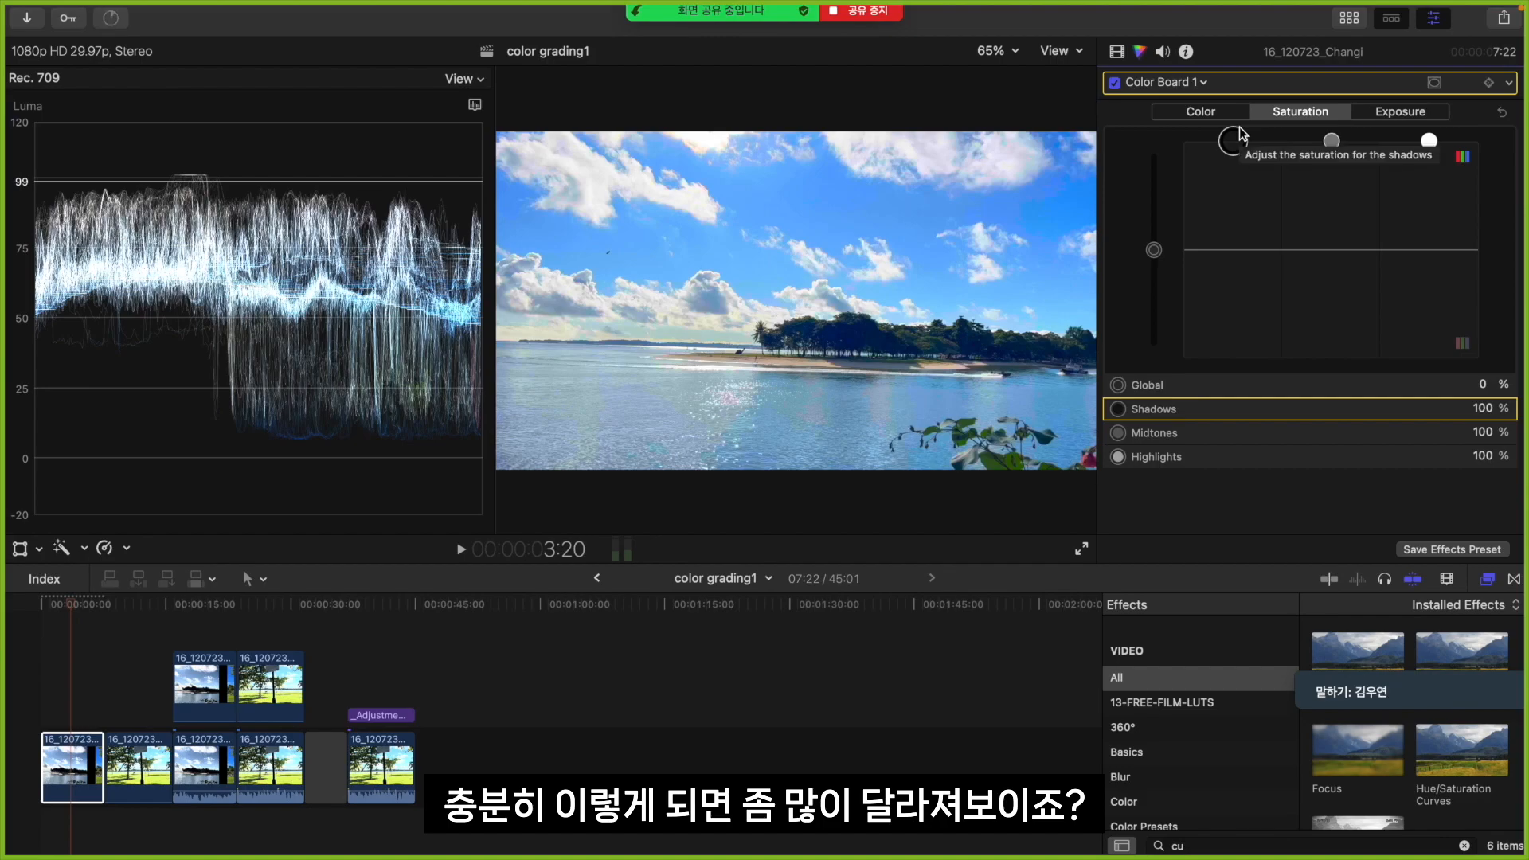
# Switch the Color Board correction off and on repeatedly to compare the graded clip with the original, leaving it enabled
pyautogui.click(1115, 82)
pyautogui.click(1116, 82)
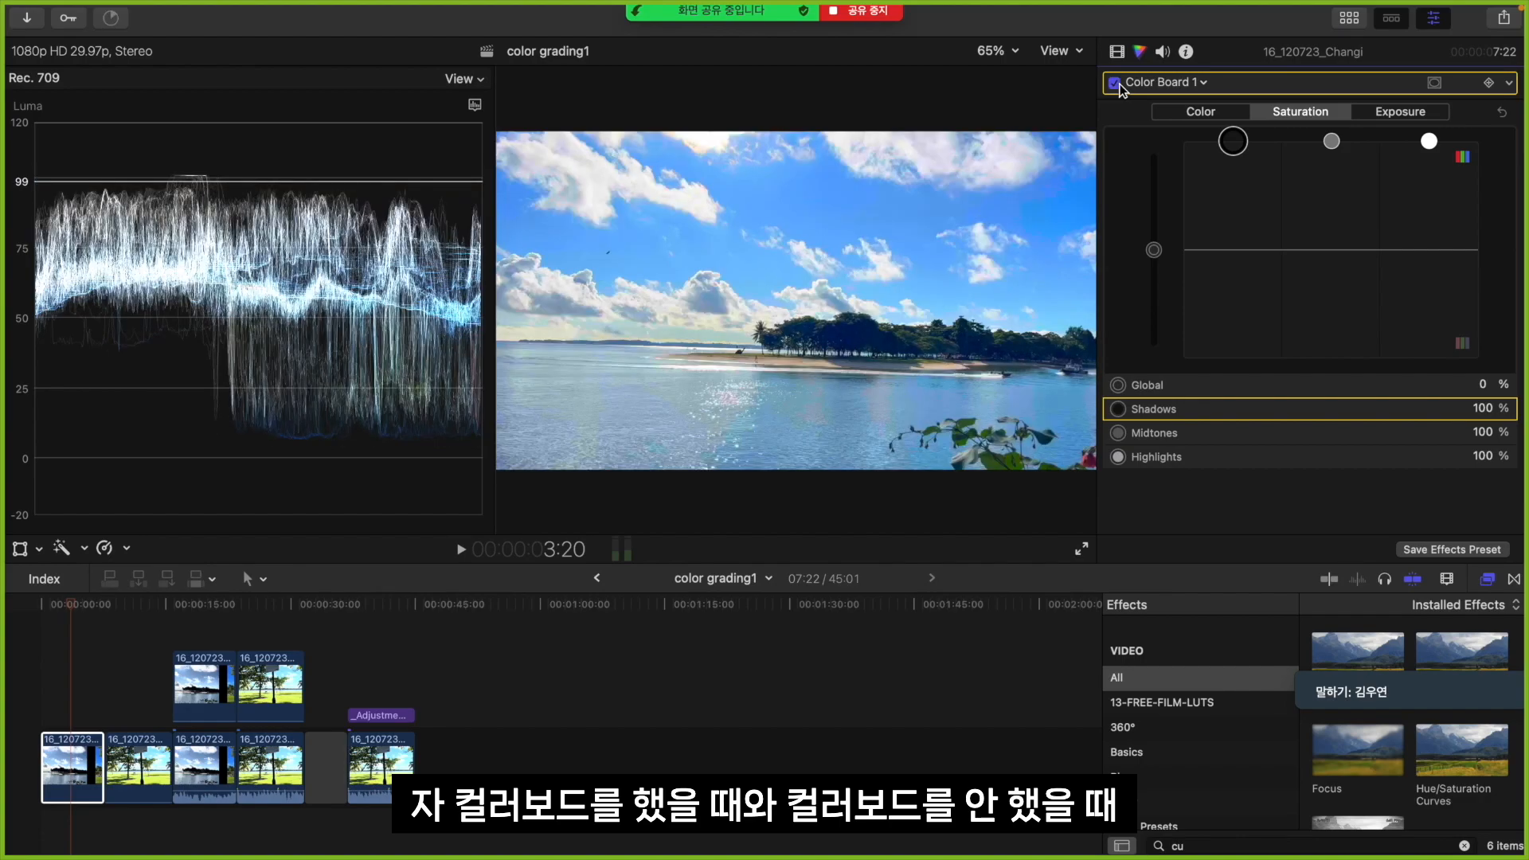
pyautogui.click(1116, 83)
pyautogui.click(1116, 83)
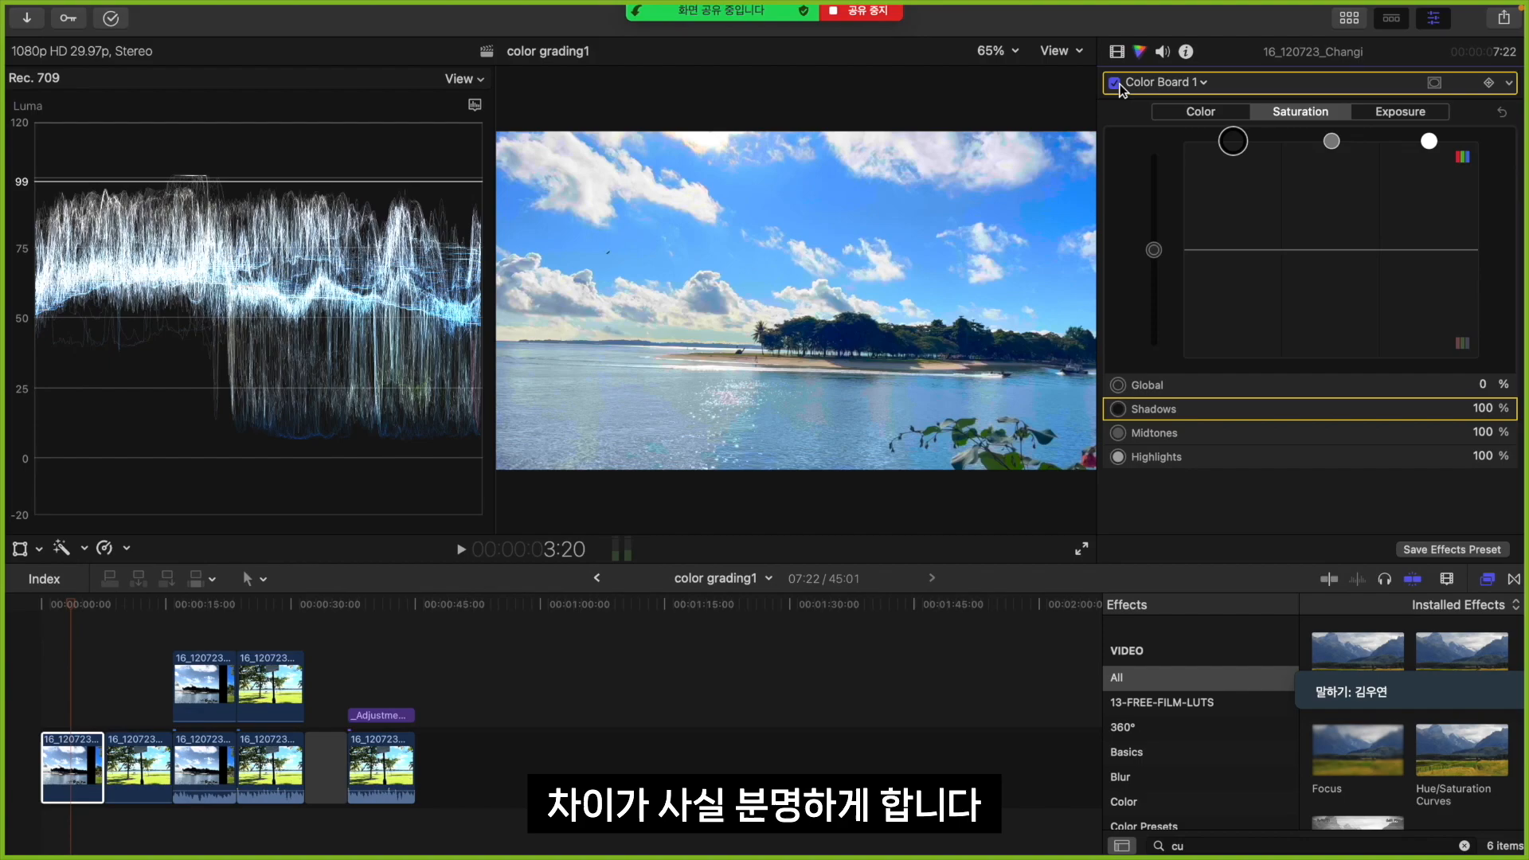
pyautogui.click(1116, 82)
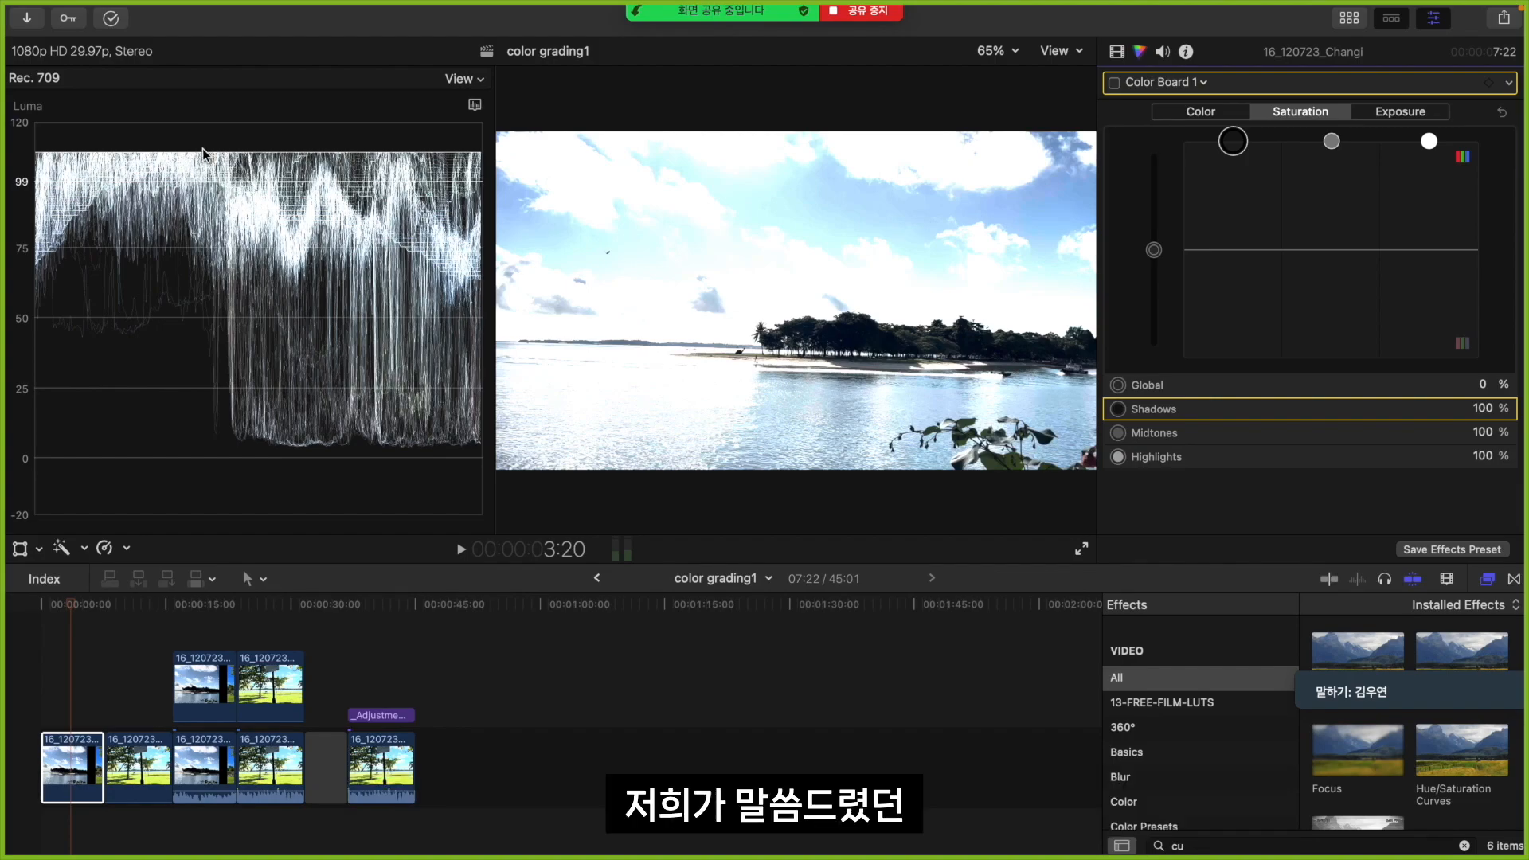
pyautogui.click(1114, 84)
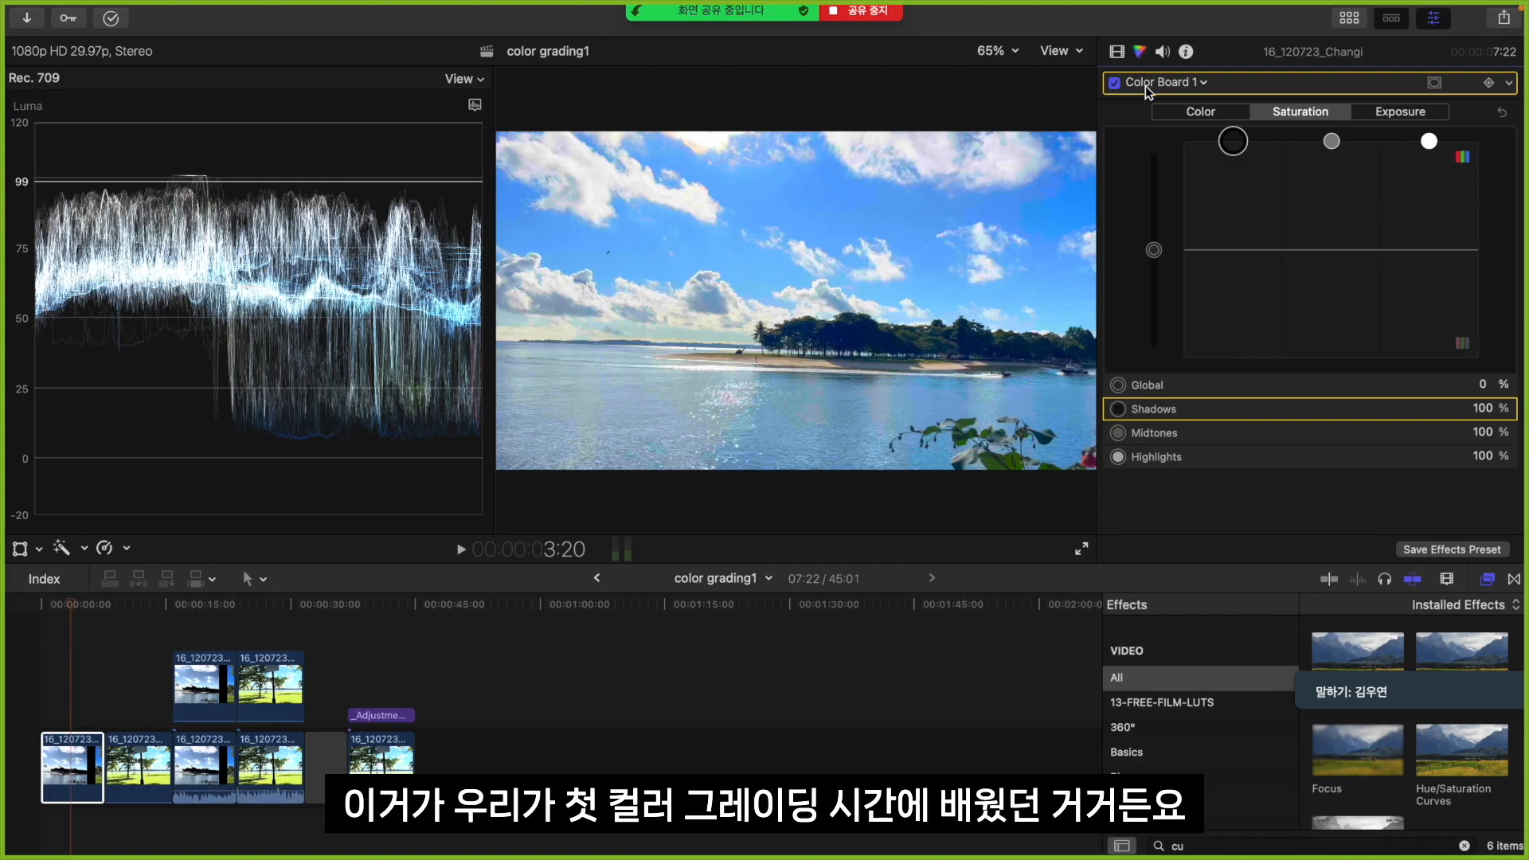
# Add a Hue/Saturation Curves correction to the clip
pyautogui.click(1145, 85)
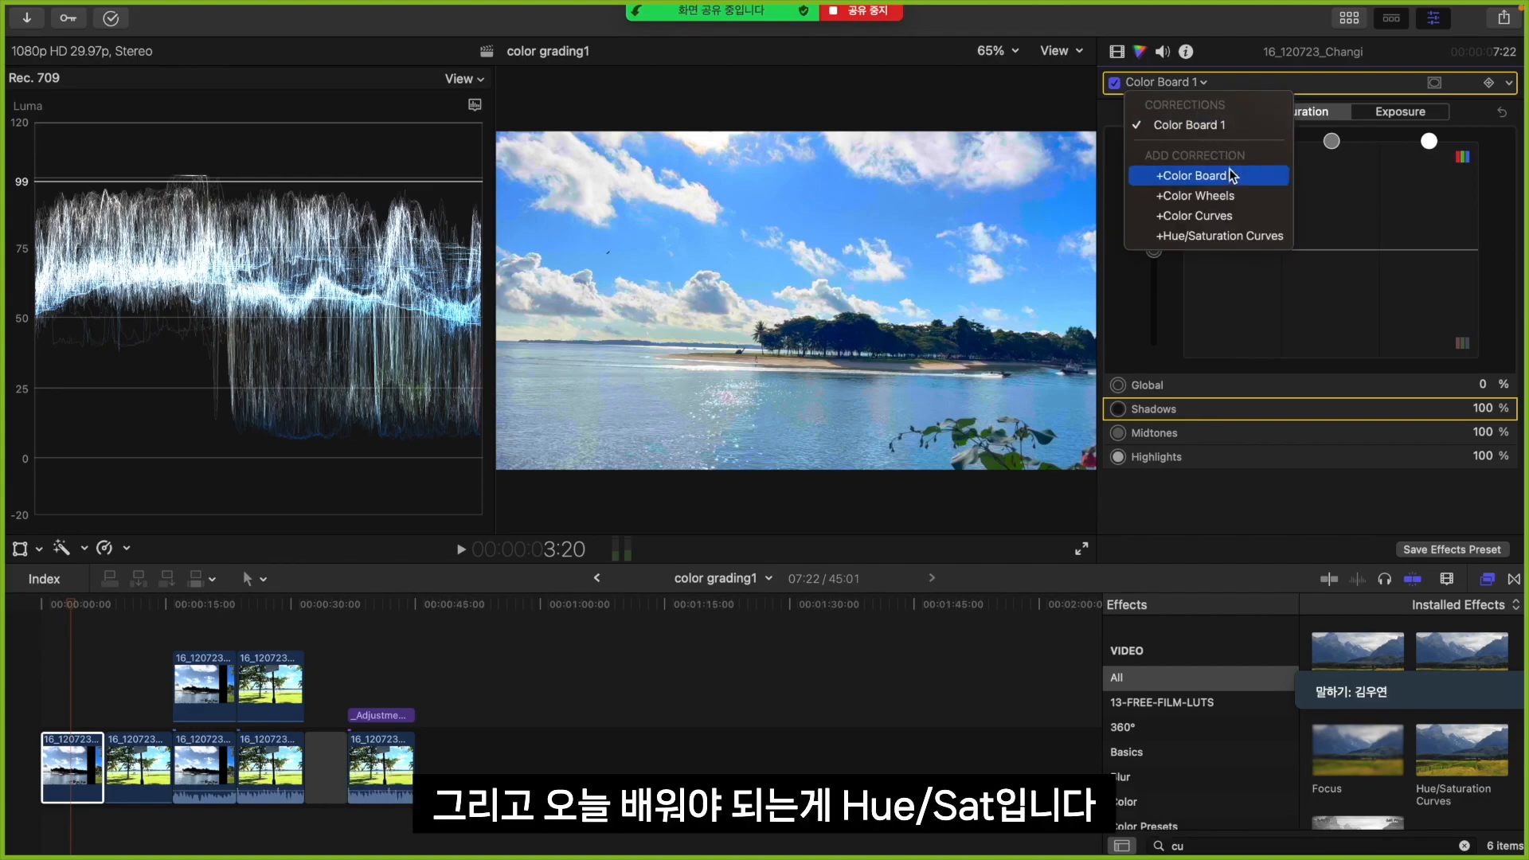
pyautogui.click(1236, 239)
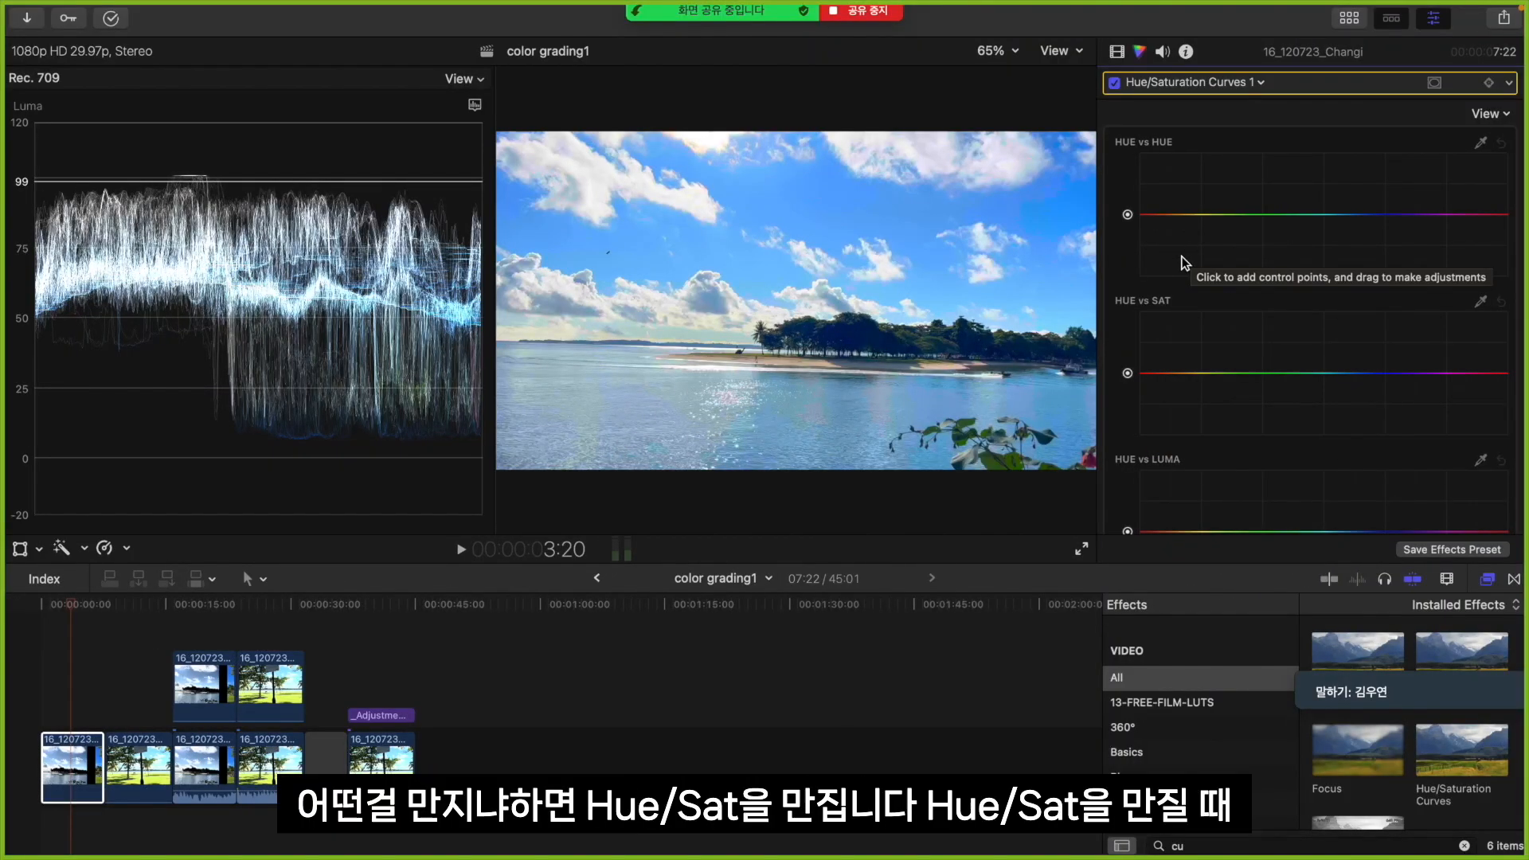
pyautogui.click(1175, 372)
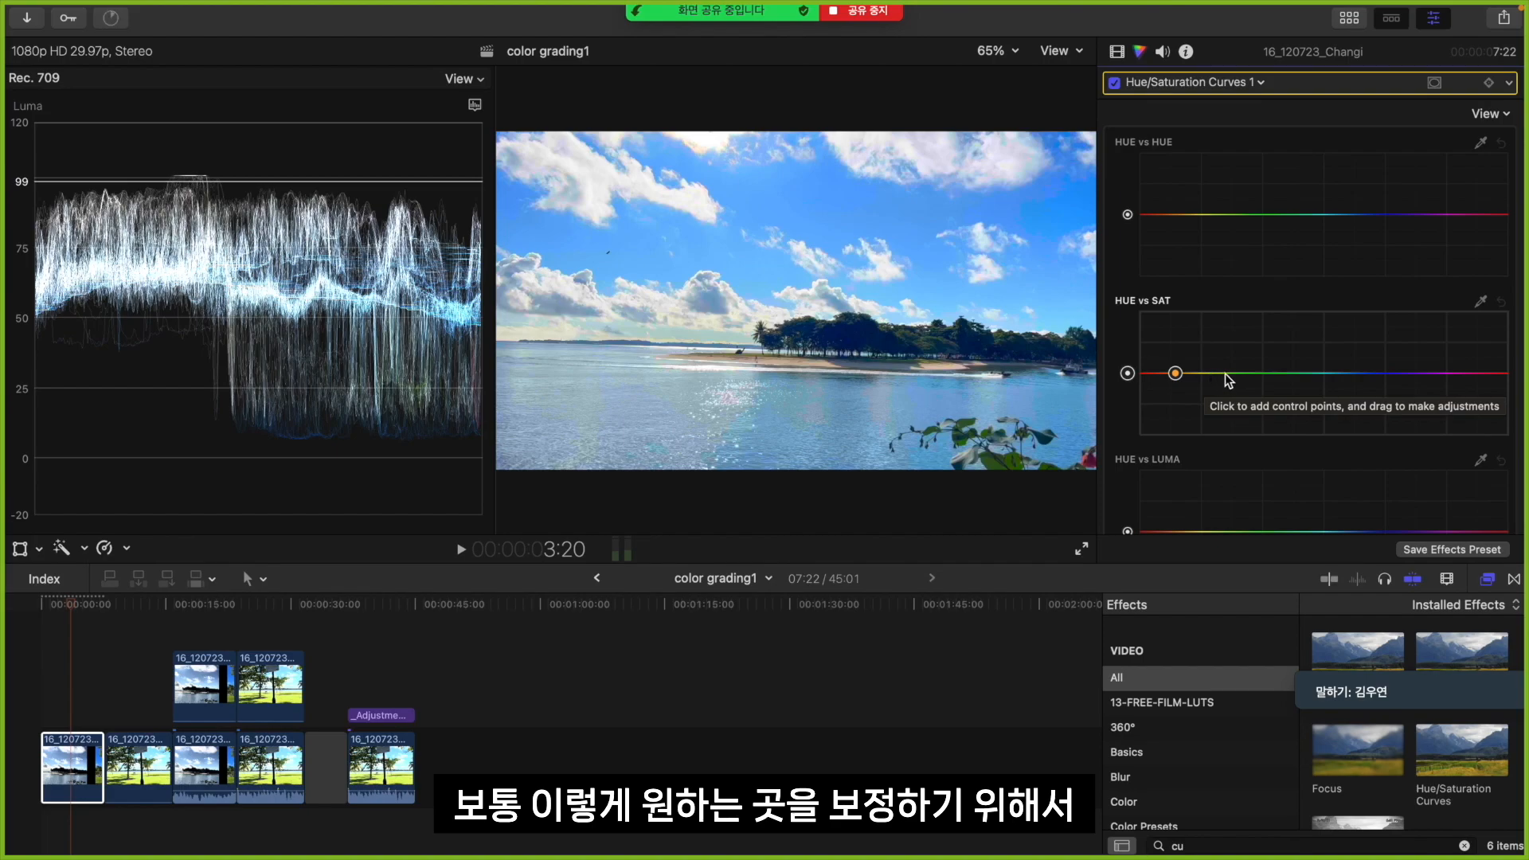
pyautogui.click(1224, 372)
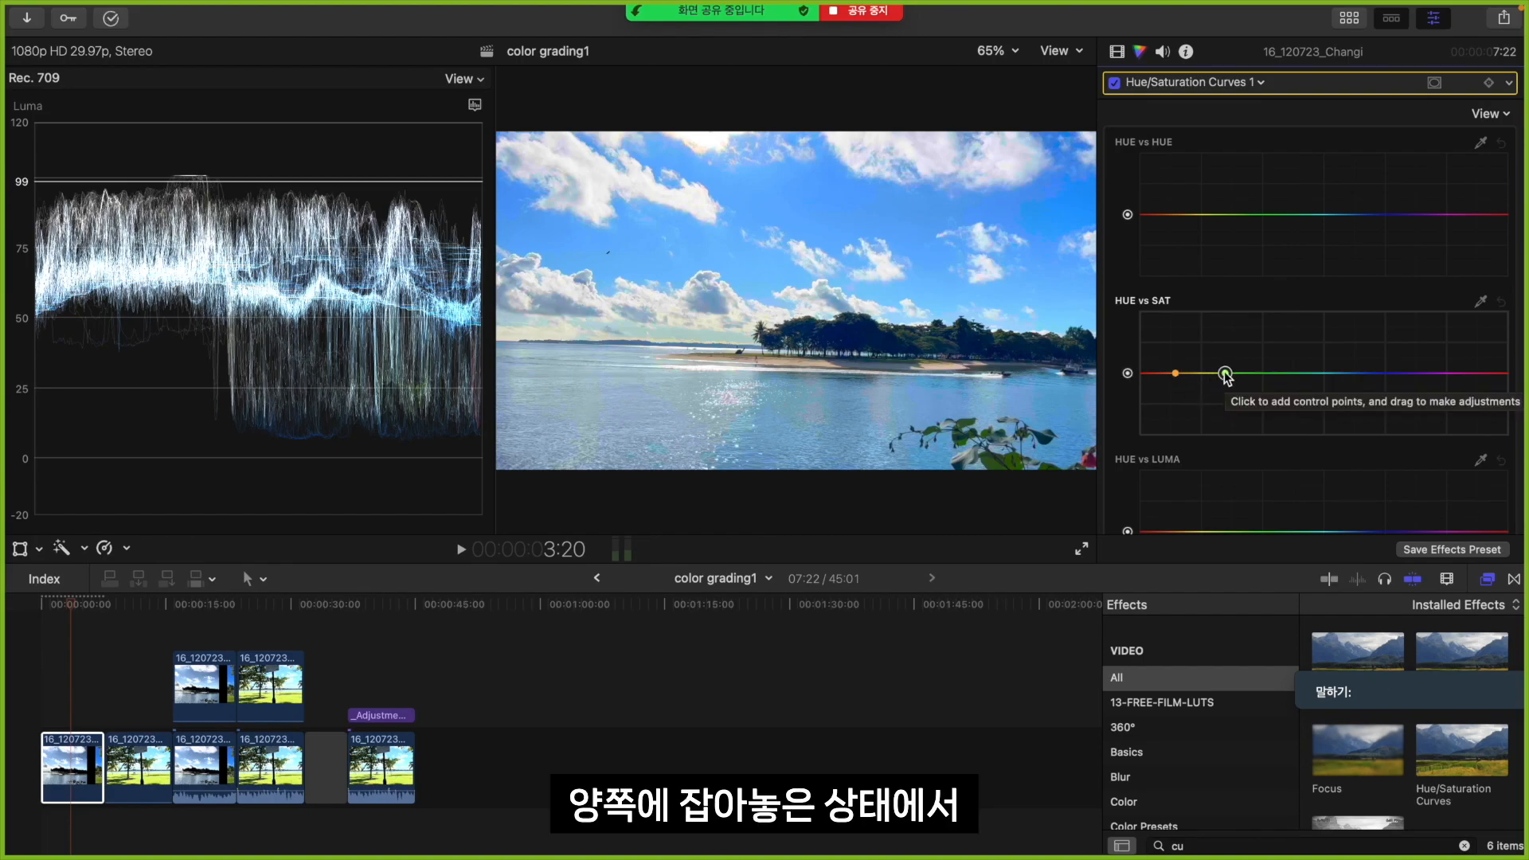
pyautogui.moveTo(1196, 374); pyautogui.dragTo(1203, 334)
pyautogui.press('Delete')
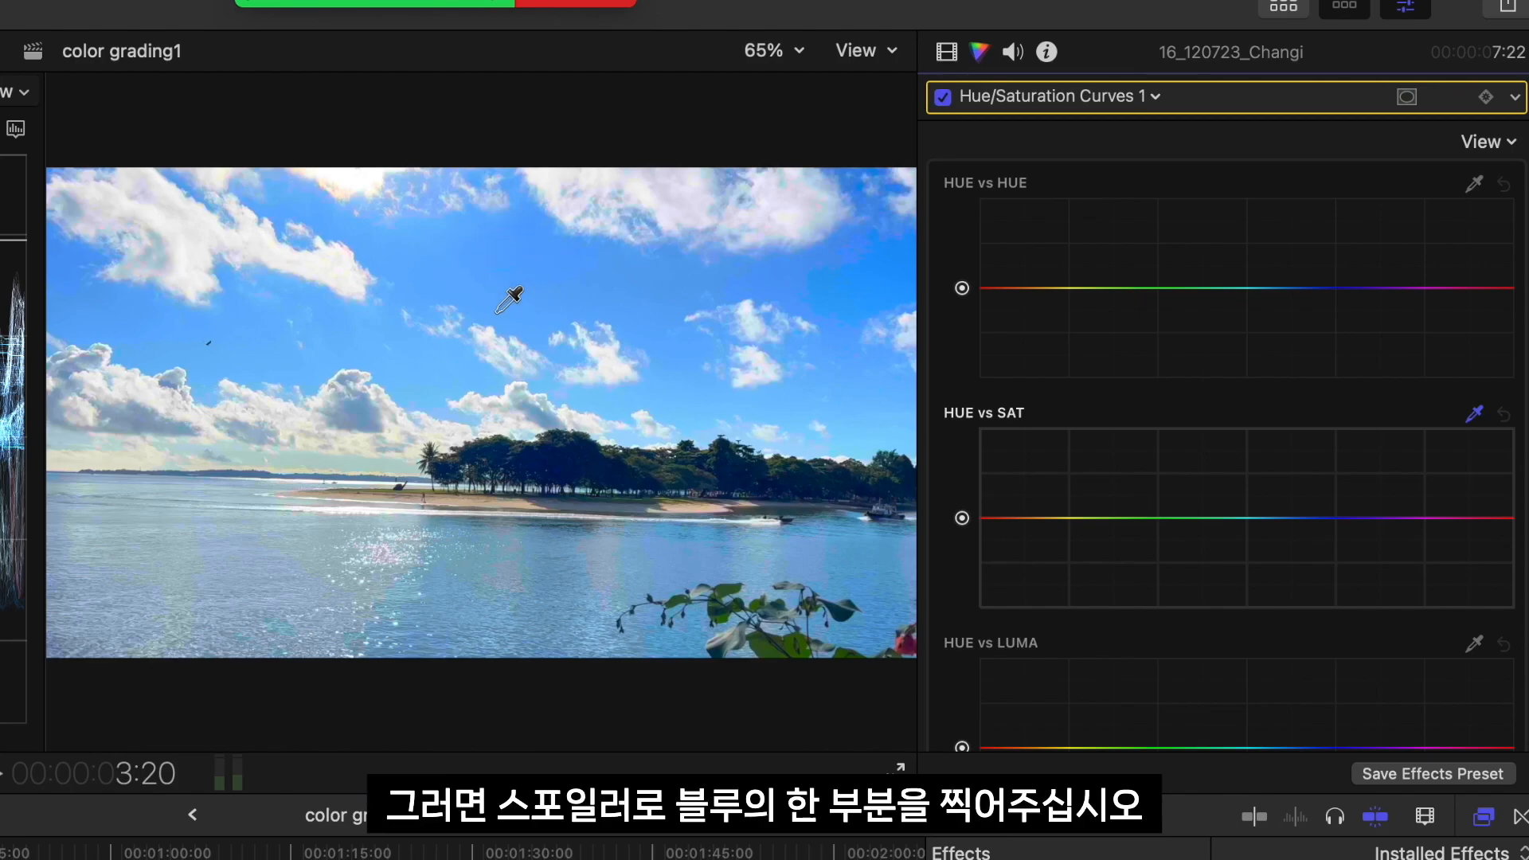
# Sample the blue sky and the distant trees for the HUE vs SAT curve and raise both sampled points slightly
pyautogui.click(509, 270)
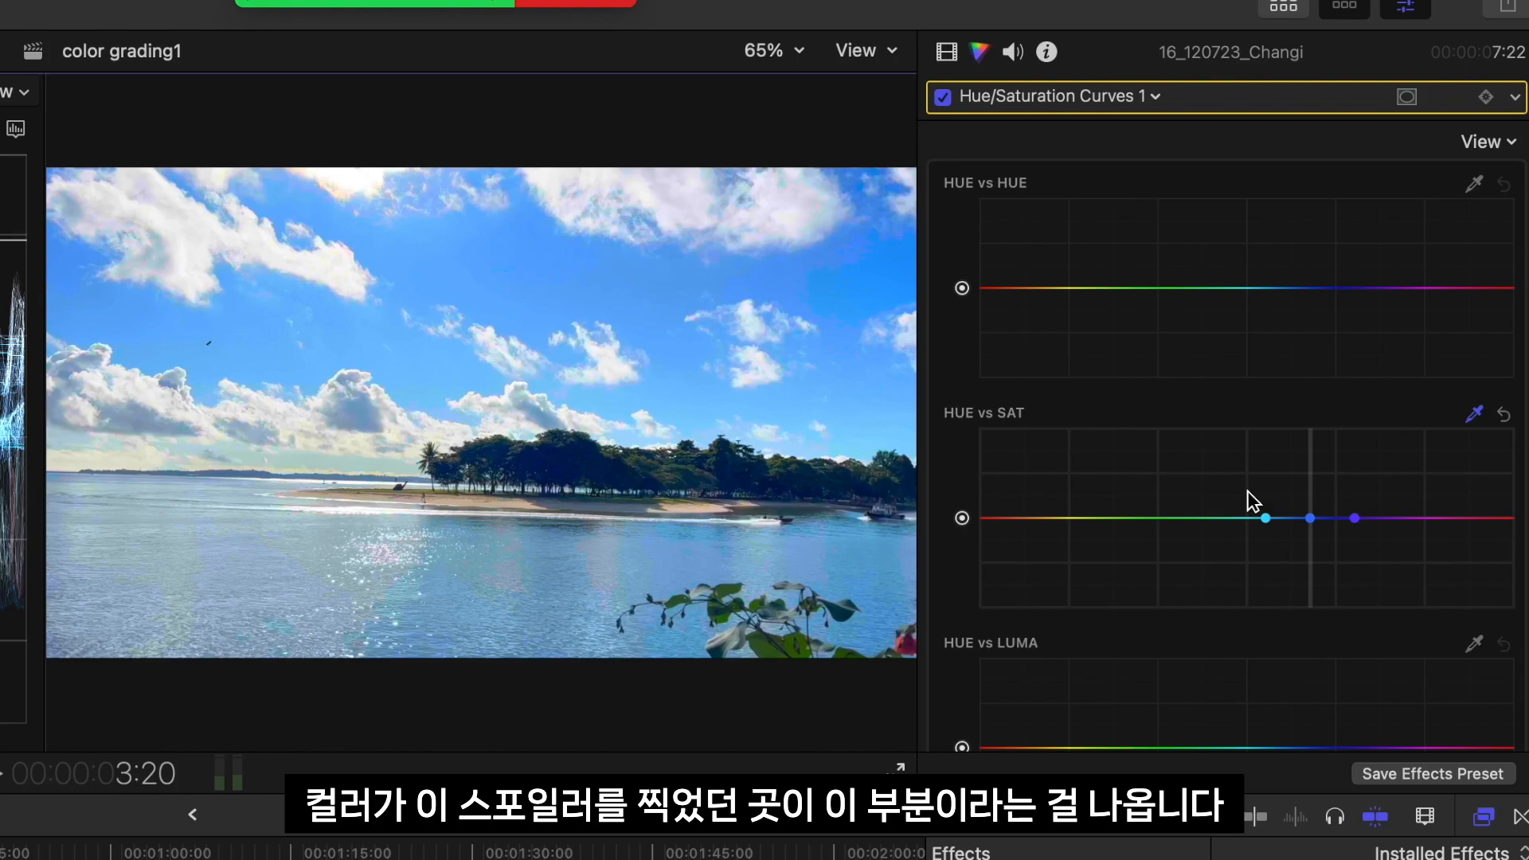
pyautogui.moveTo(1308, 525)
pyautogui.mouseDown()
pyautogui.moveTo(1307, 368)
pyautogui.moveTo(1301, 648)
pyautogui.moveTo(1313, 503)
pyautogui.mouseUp()
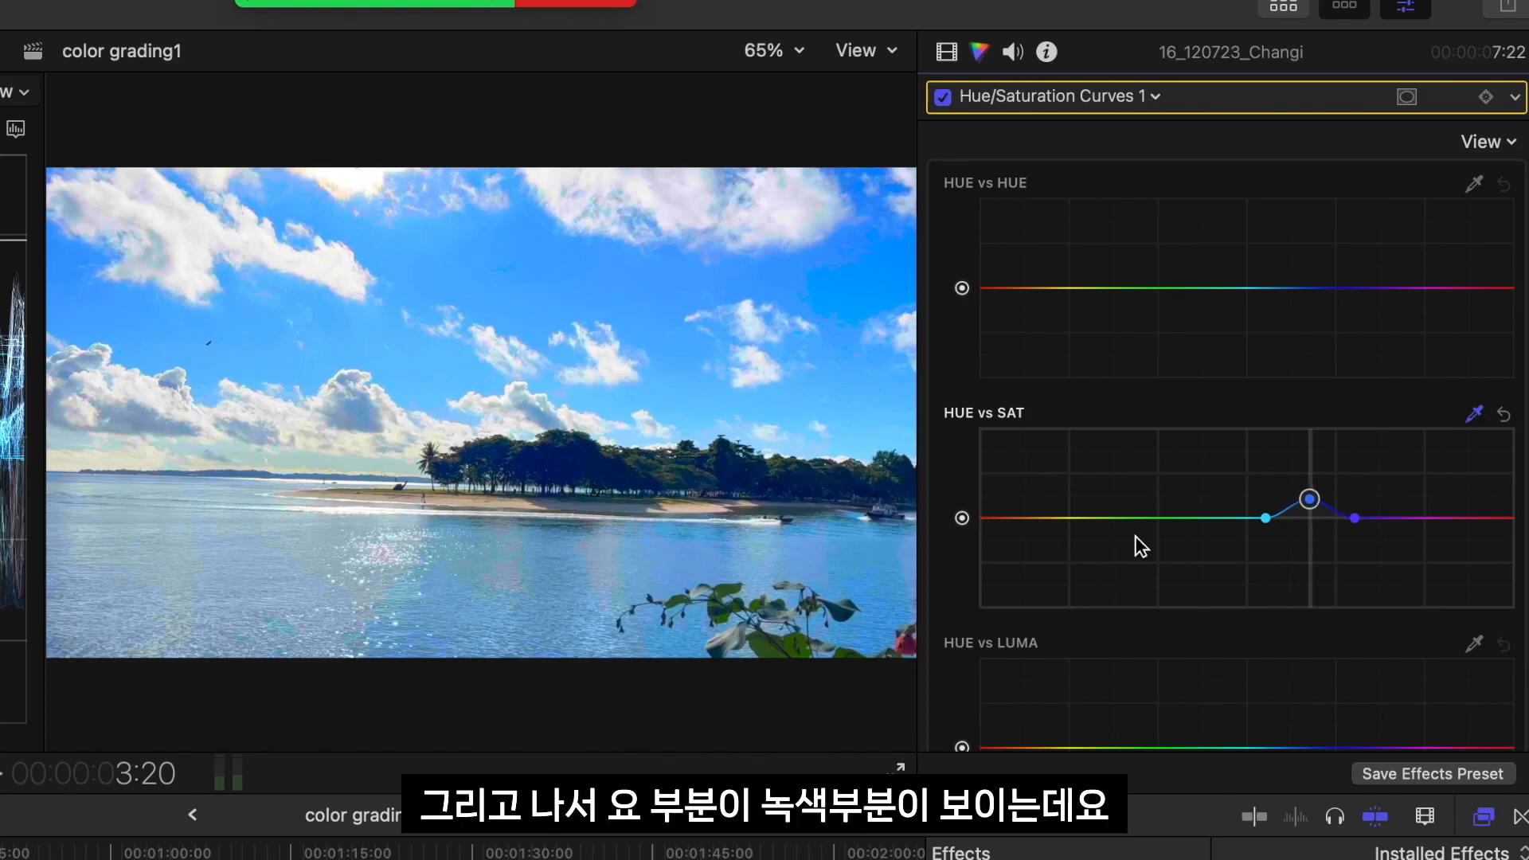
pyautogui.click(654, 459)
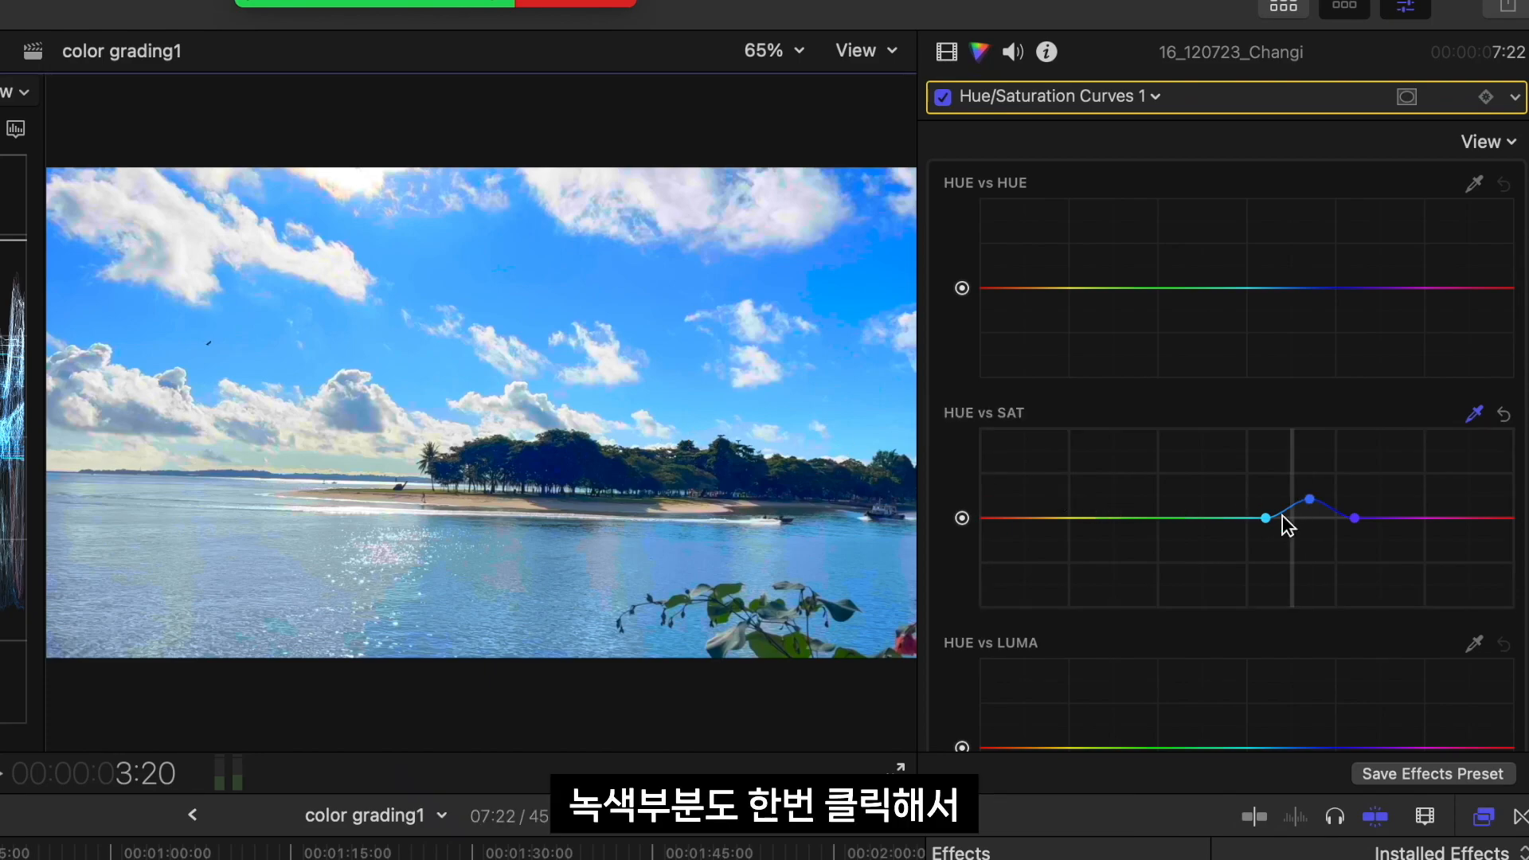
pyautogui.moveTo(1292, 518)
pyautogui.mouseDown()
pyautogui.moveTo(1285, 489)
pyautogui.moveTo(1295, 531)
pyautogui.mouseUp()
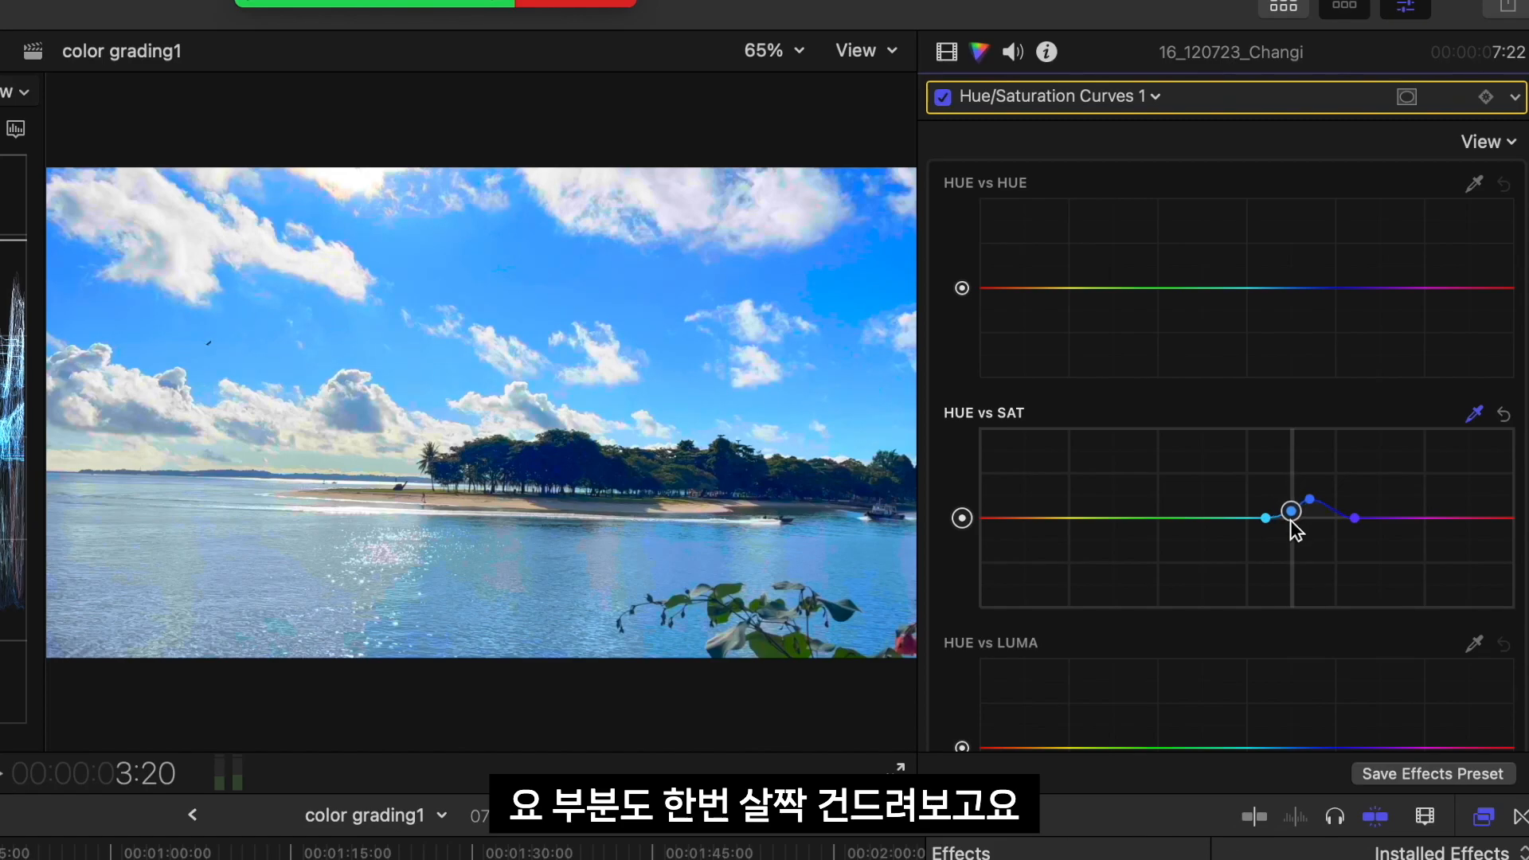
# Sample the foreground leaves and the beach sand for the HUE vs SAT curve and raise the green and orange points to boost saturation
pyautogui.click(771, 645)
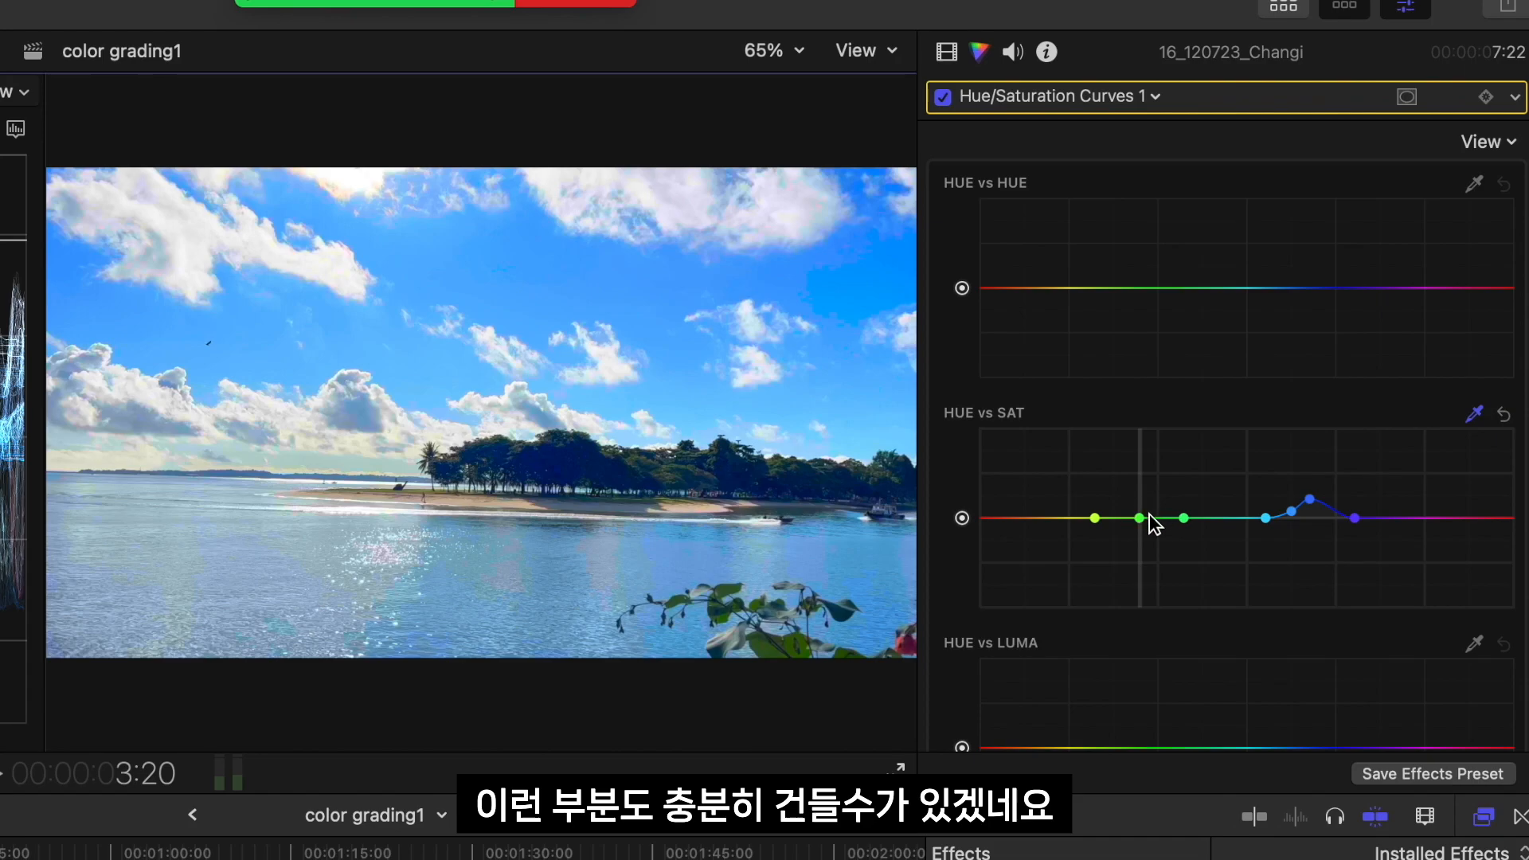
pyautogui.moveTo(1141, 518); pyautogui.dragTo(1141, 477)
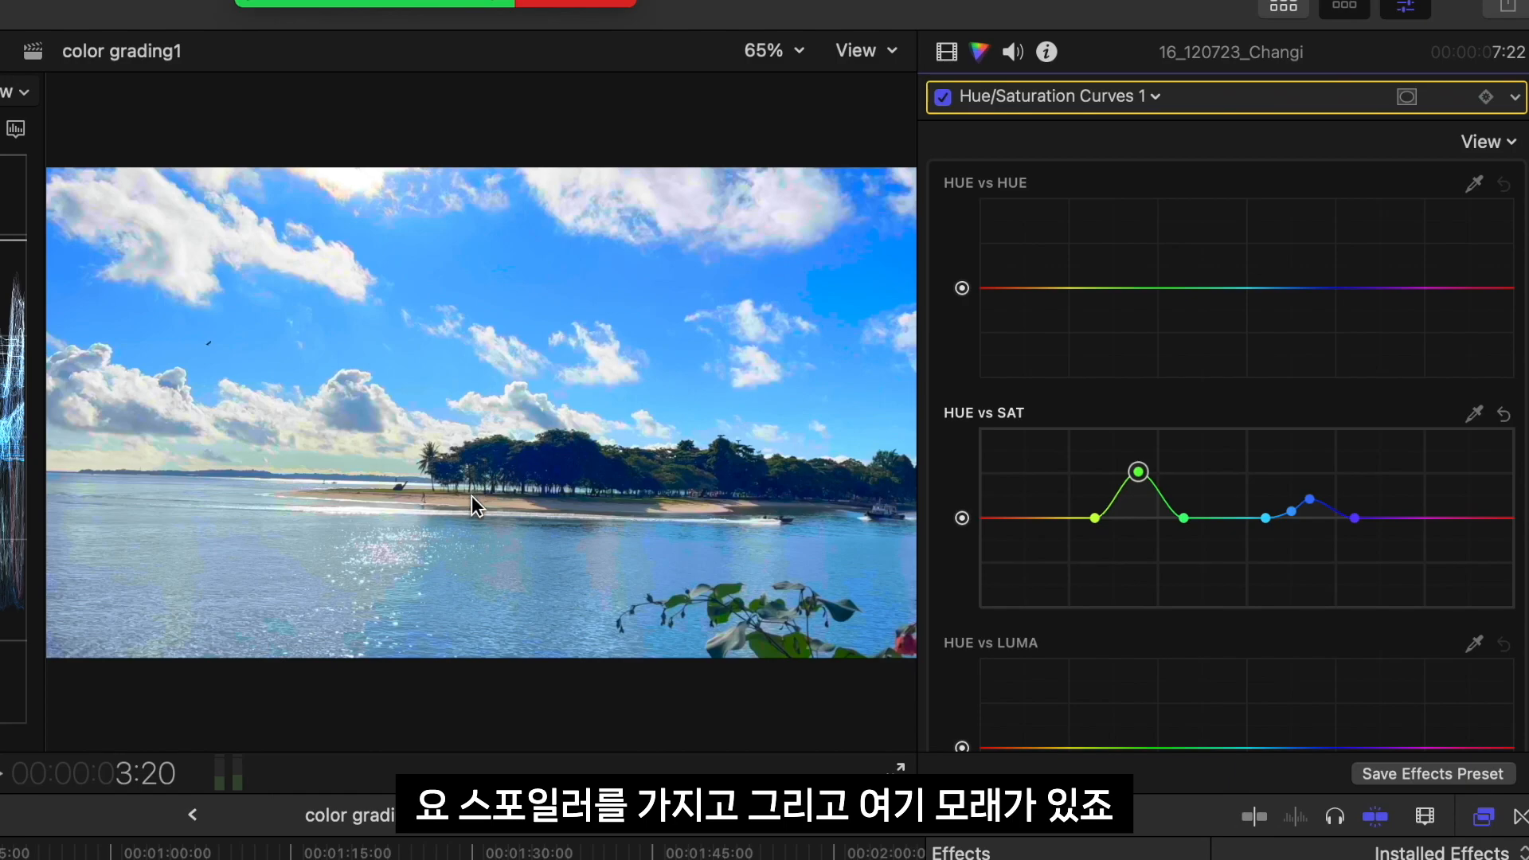
pyautogui.click(1474, 414)
pyautogui.click(477, 504)
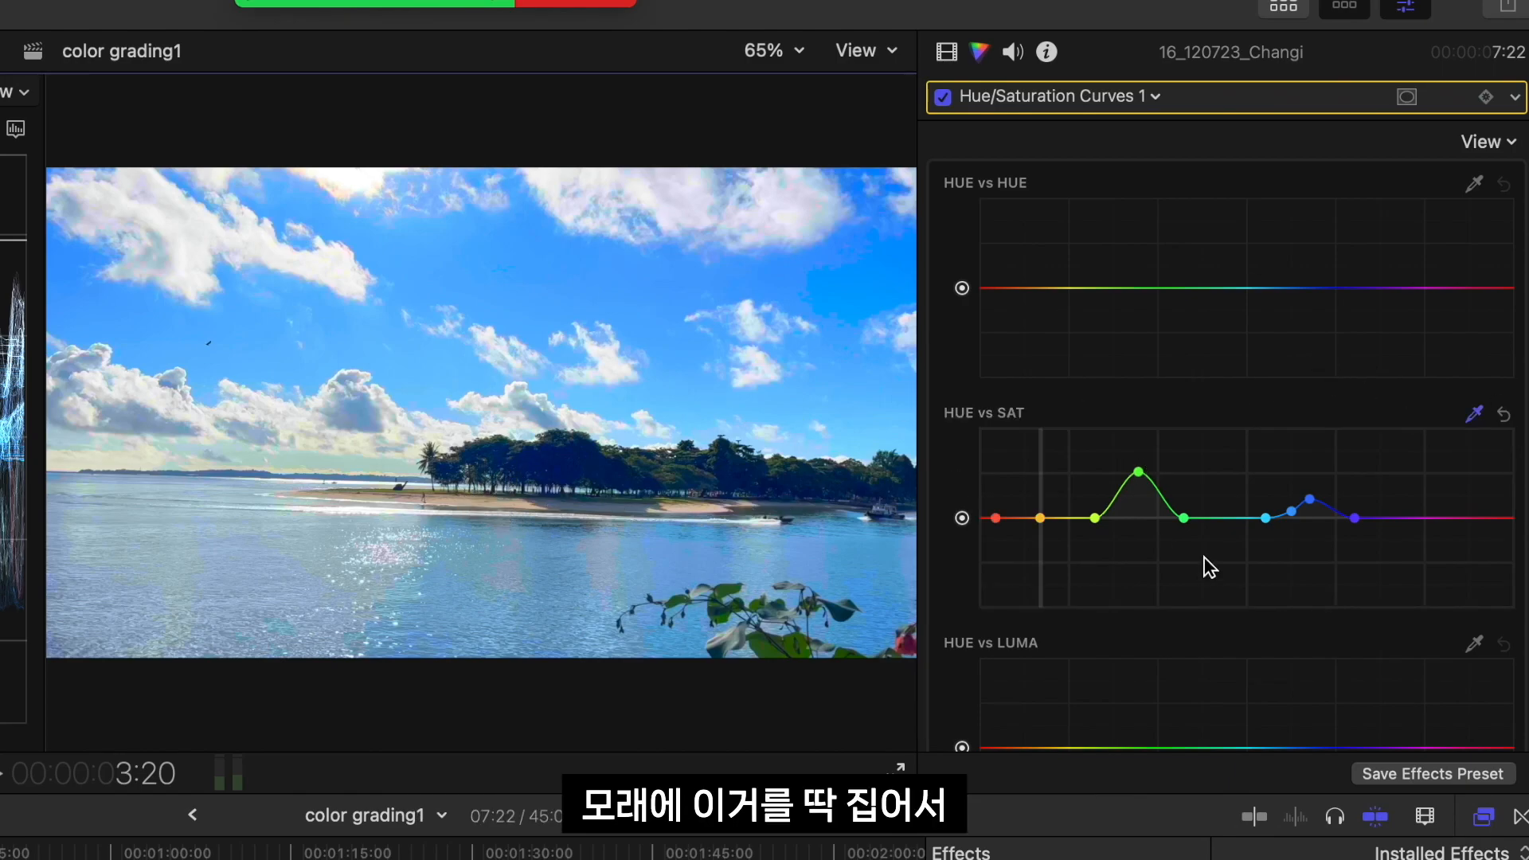
pyautogui.moveTo(1039, 517); pyautogui.dragTo(1040, 466)
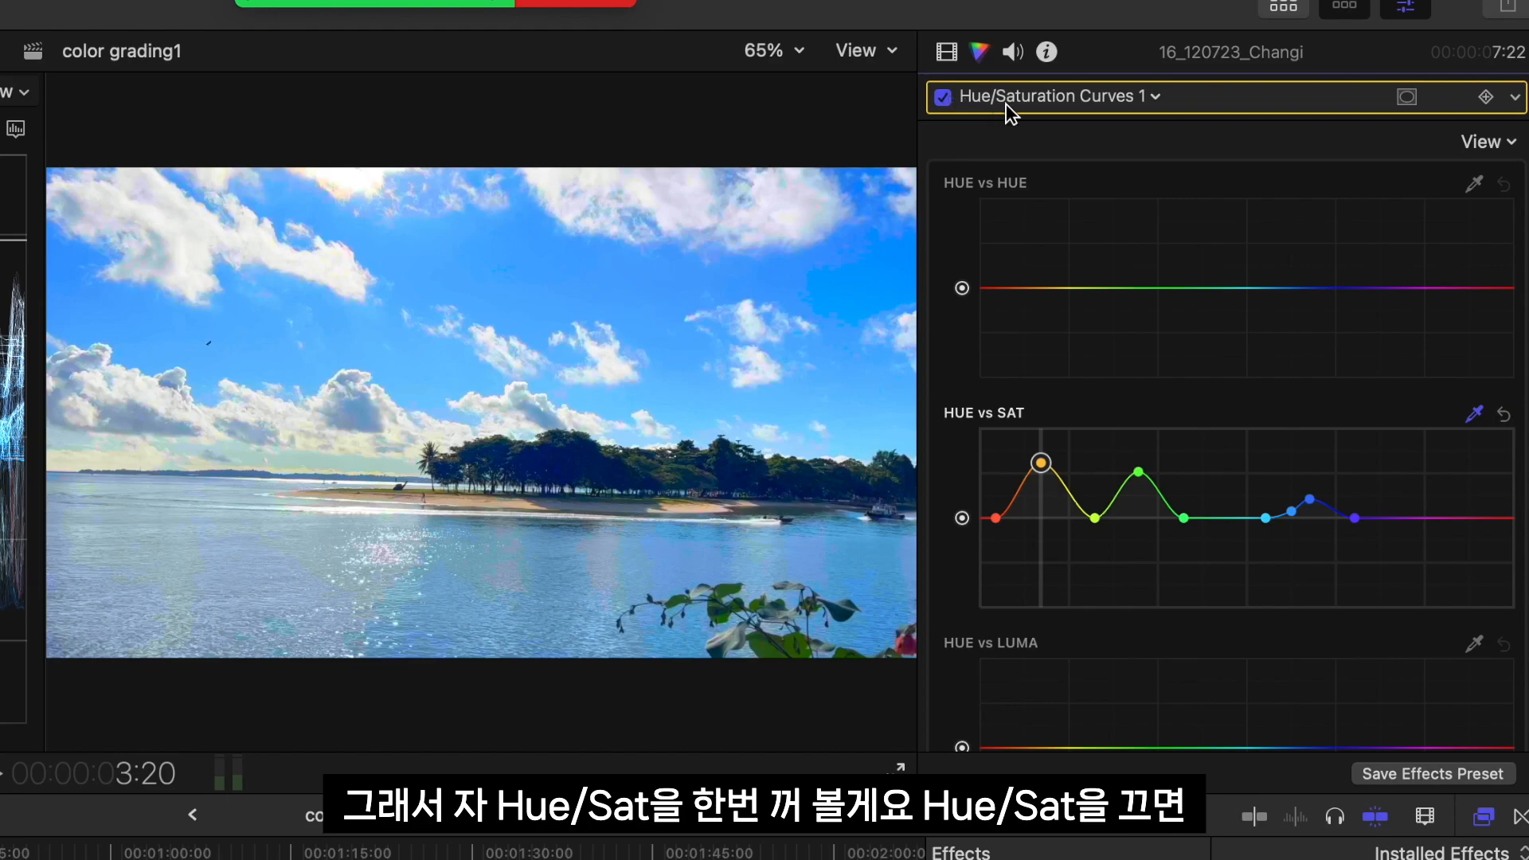
# Compare the image without the Hue/Saturation Curves correction, check Color Board 1, and re-enable the curves
pyautogui.click(944, 98)
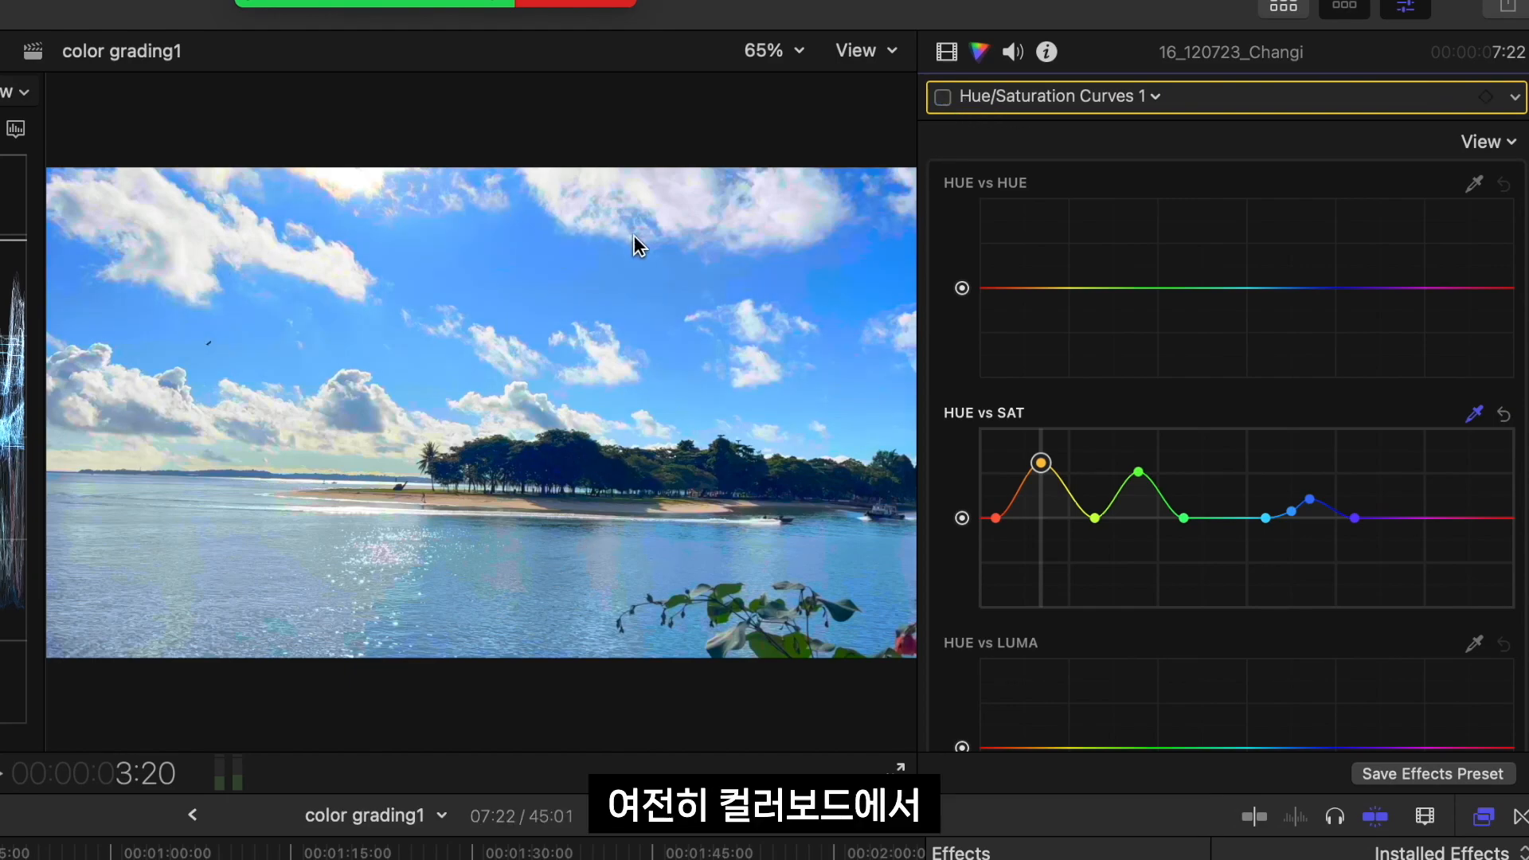
pyautogui.click(1138, 95)
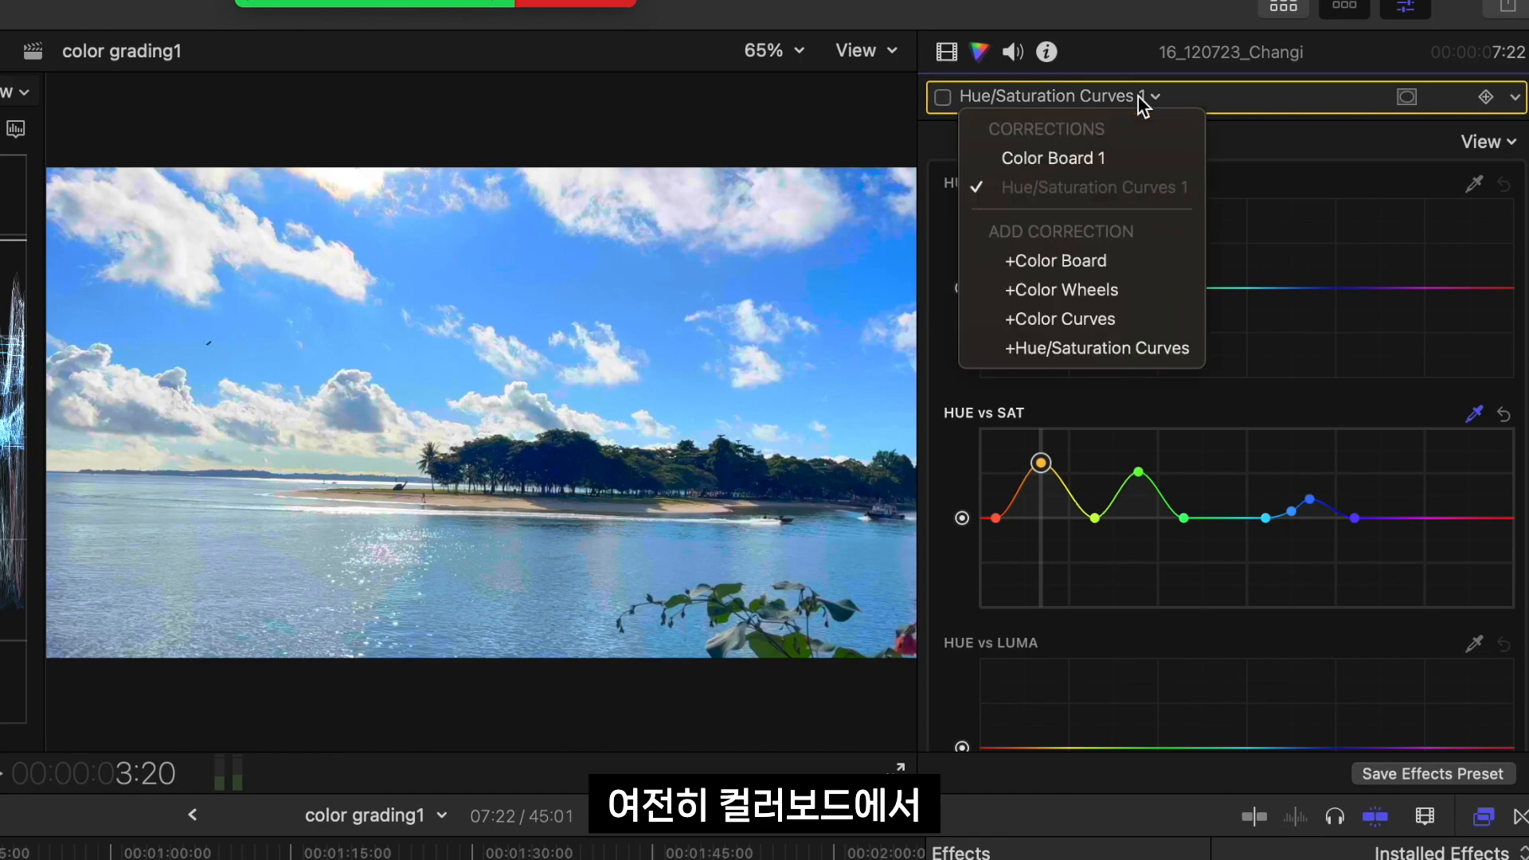
pyautogui.click(1112, 154)
pyautogui.click(1056, 98)
pyautogui.click(1035, 188)
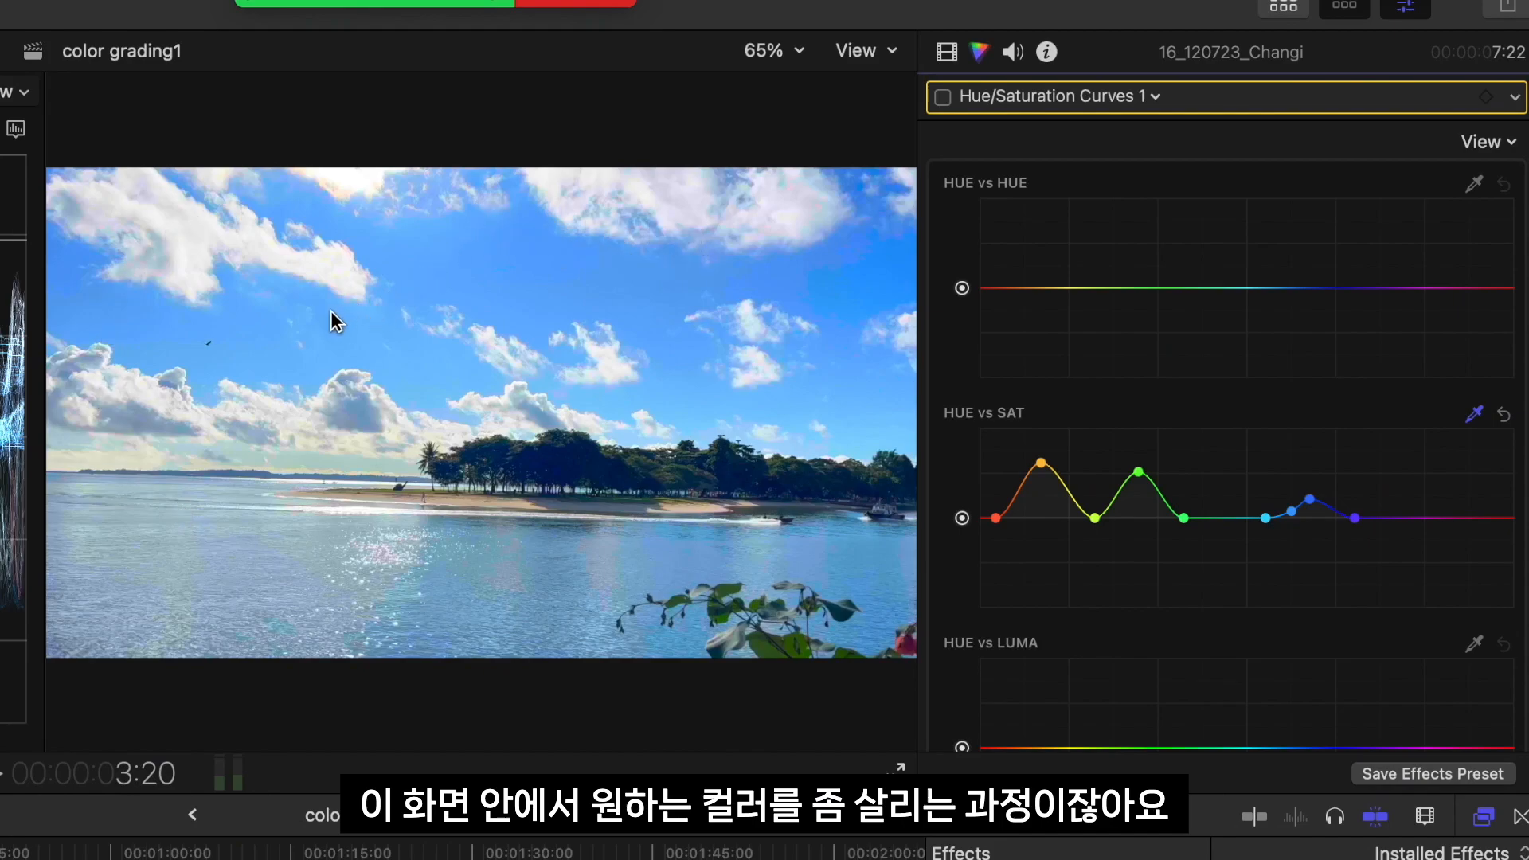
pyautogui.click(942, 97)
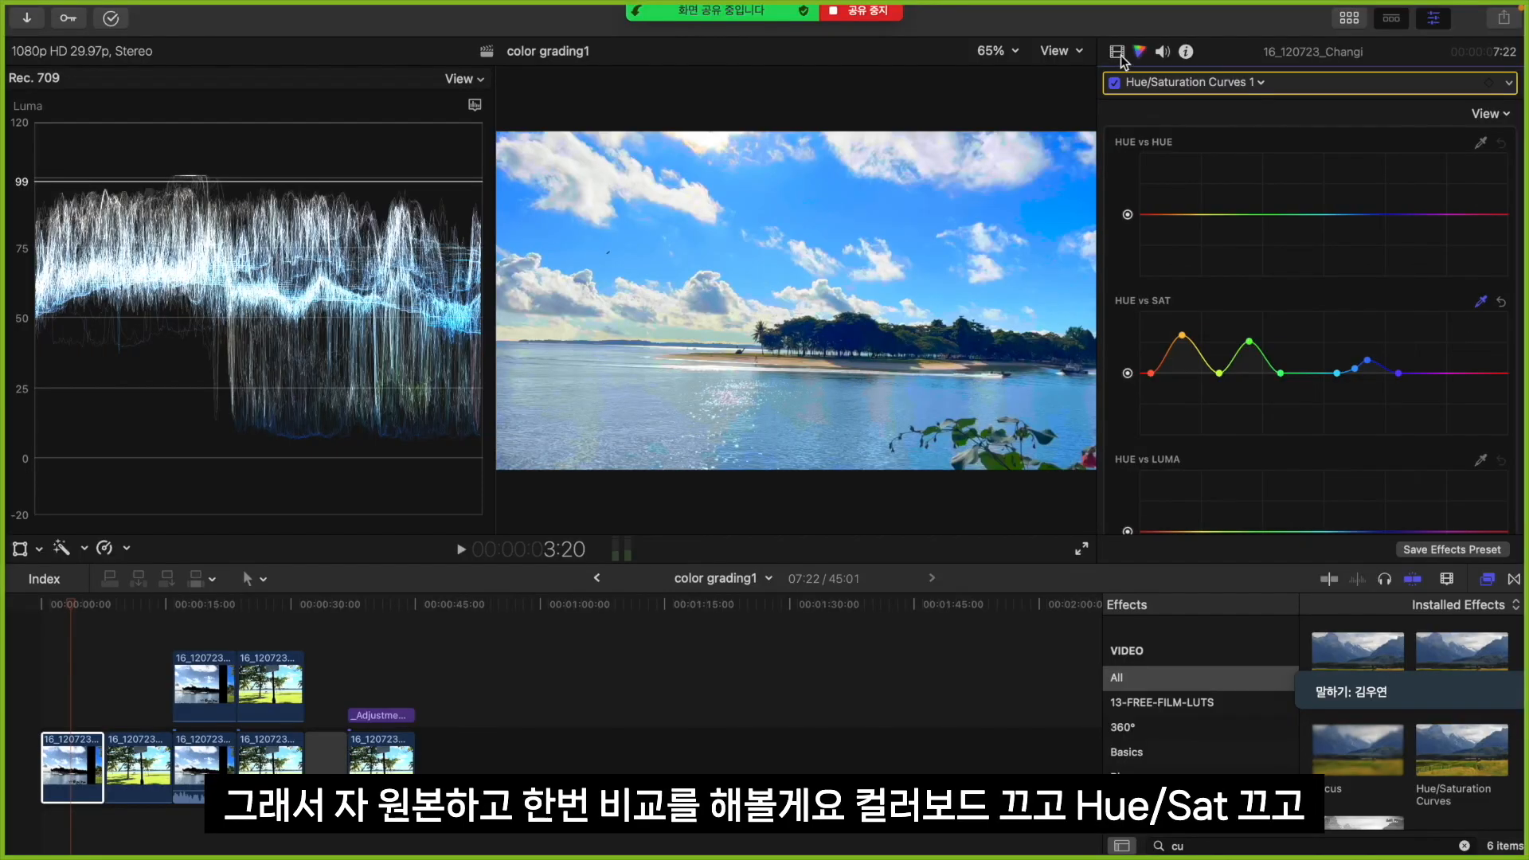
# Disable Color Board 1 and Hue/Saturation Curves 1 to compare with the original footage during playback, and re-enable both corrections
pyautogui.click(1118, 54)
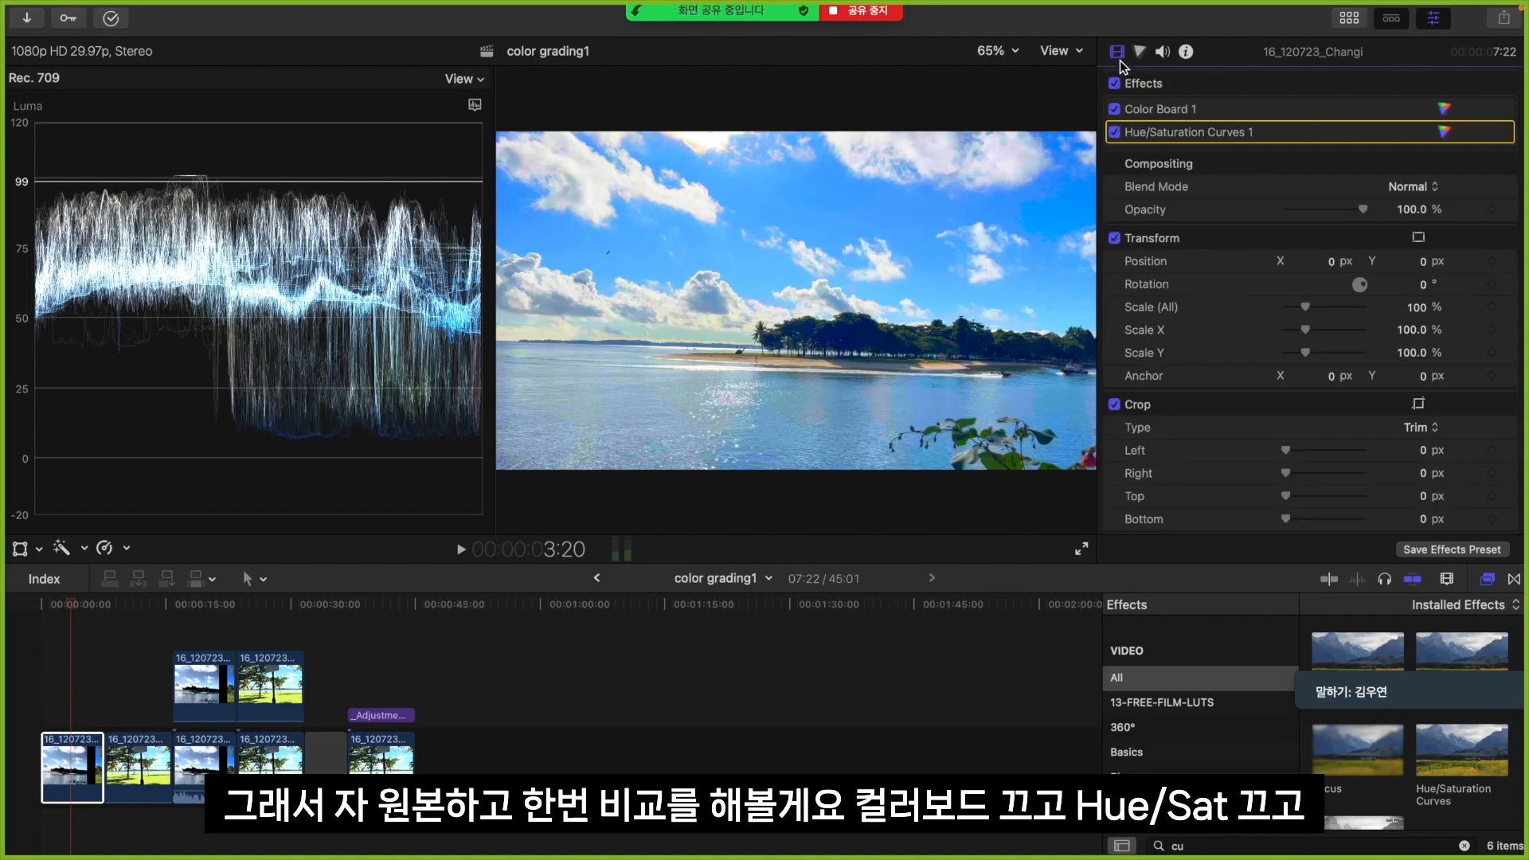
pyautogui.click(1115, 109)
pyautogui.click(1114, 131)
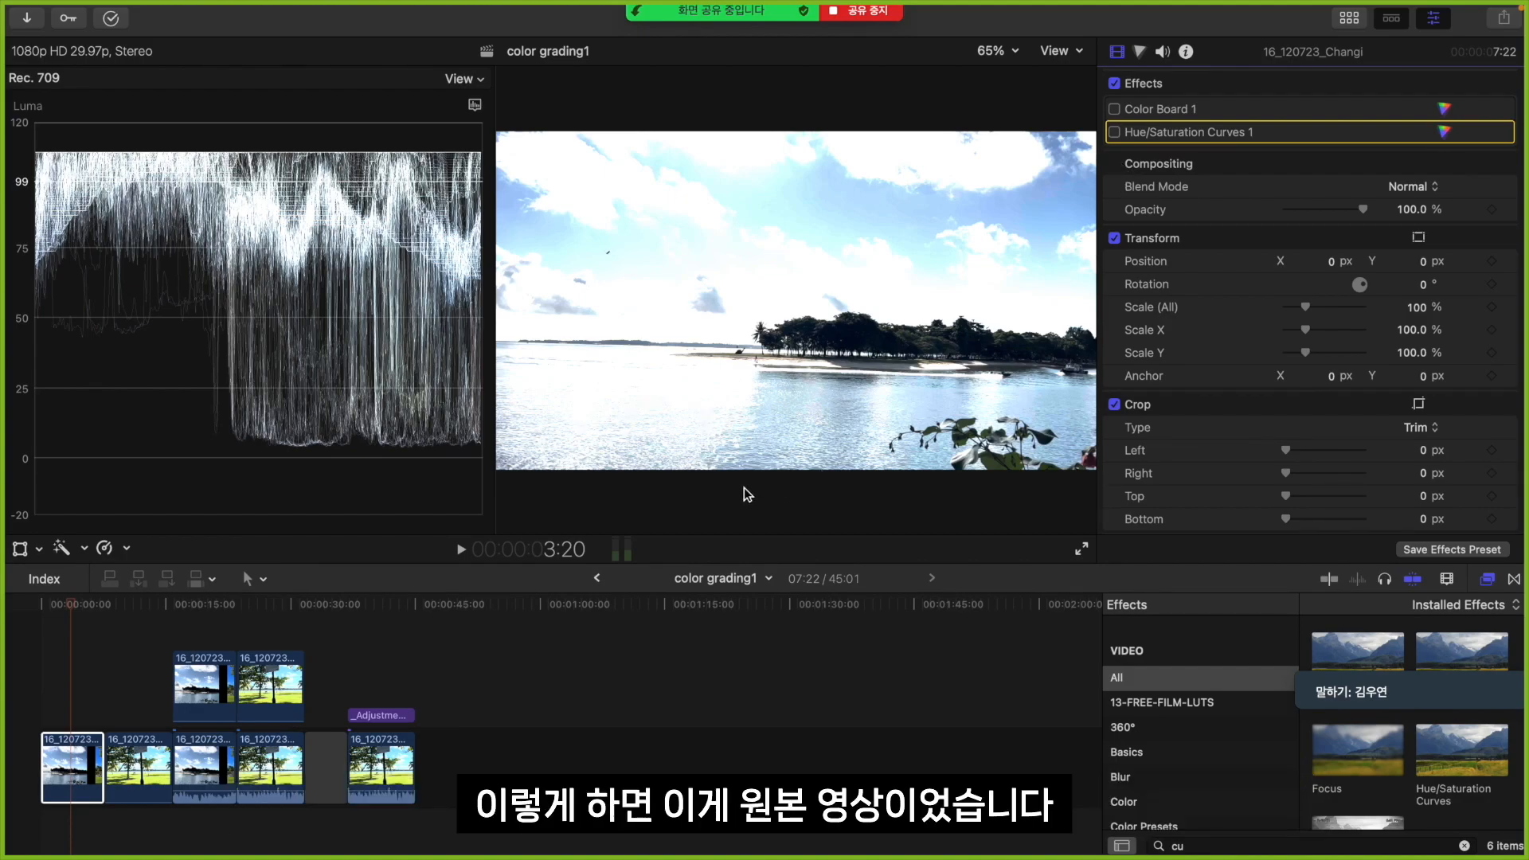
pyautogui.press('space')
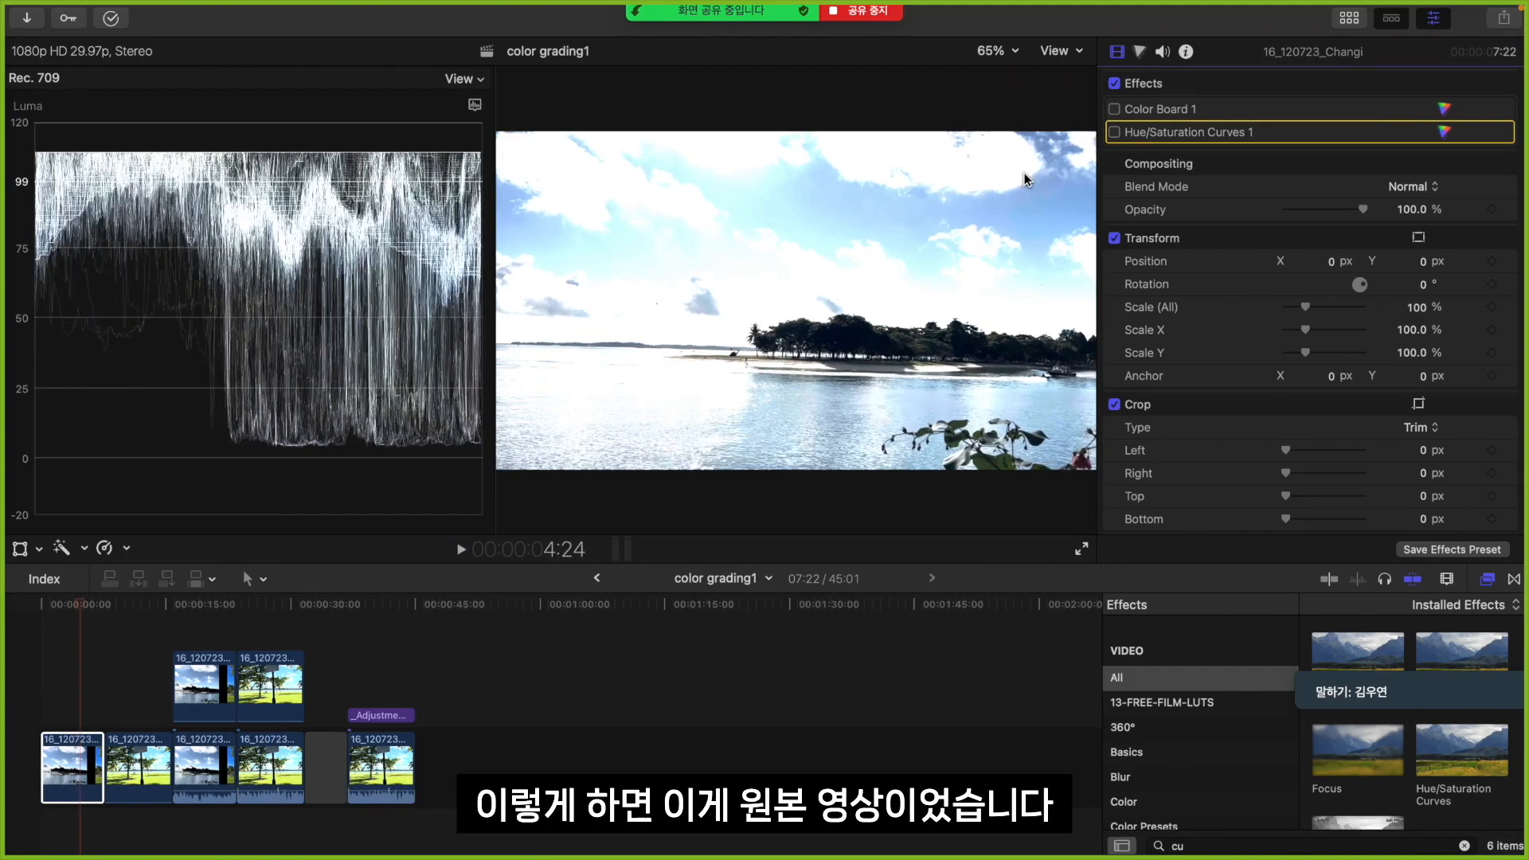
pyautogui.click(1115, 111)
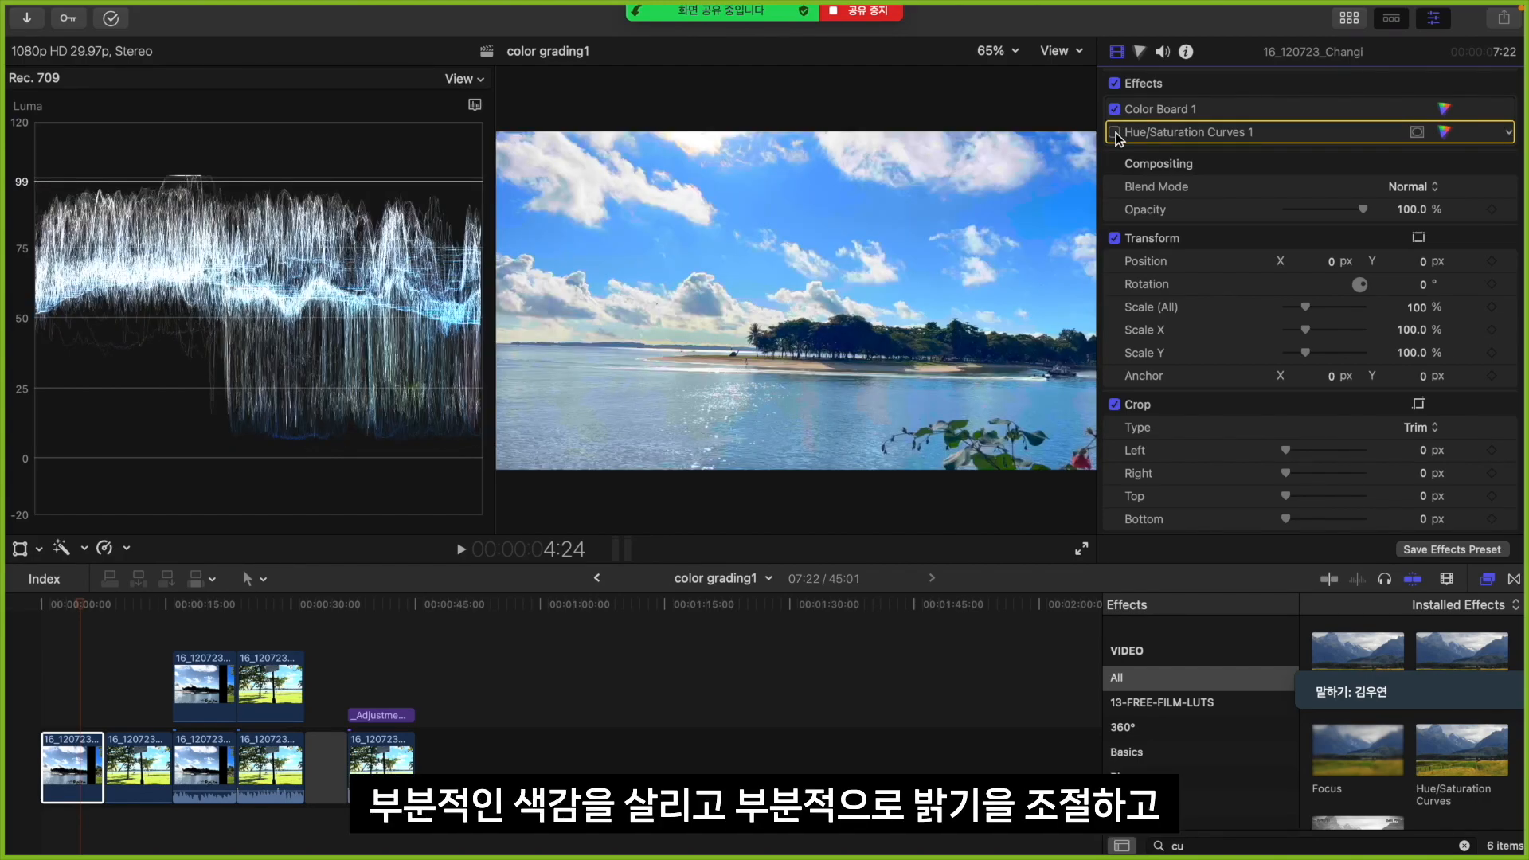
pyautogui.click(1115, 133)
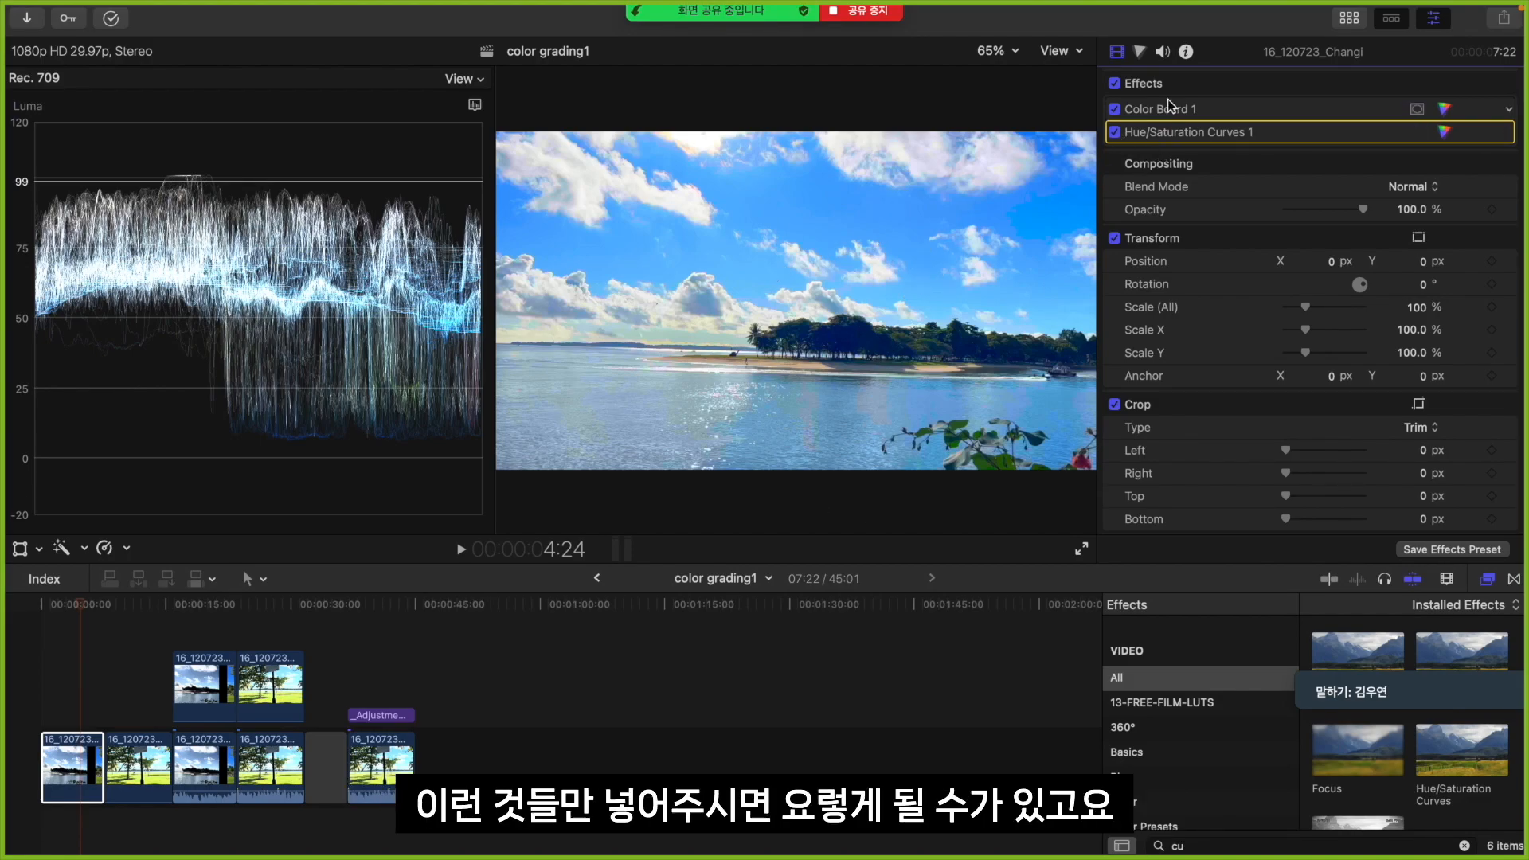
# Try shifting the sampled sky blue by raising its point slightly on the HUE vs HUE curve, and reset that curve
pyautogui.click(1141, 51)
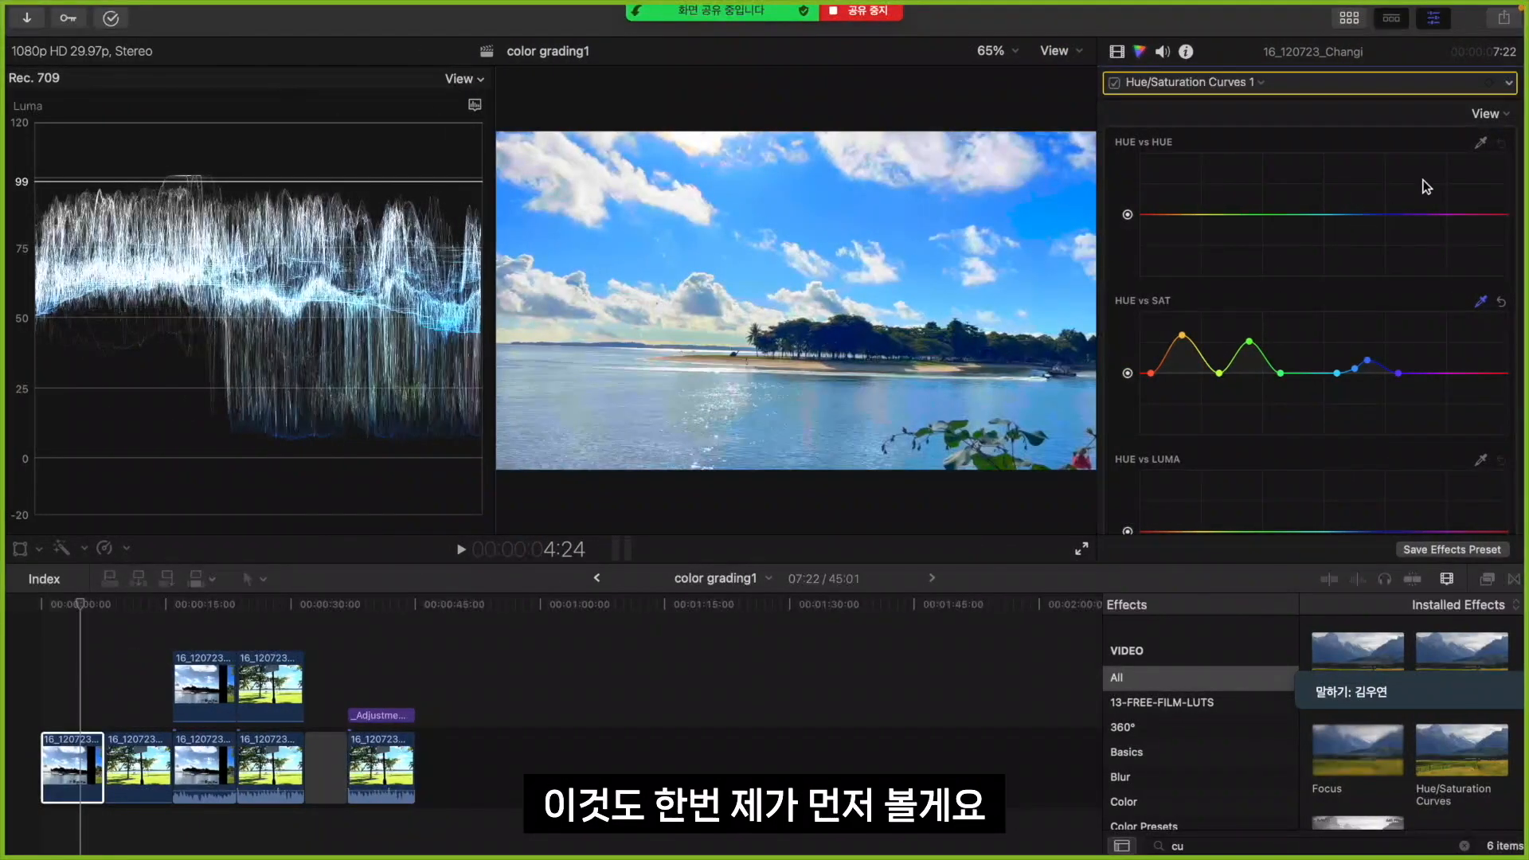
pyautogui.click(1483, 148)
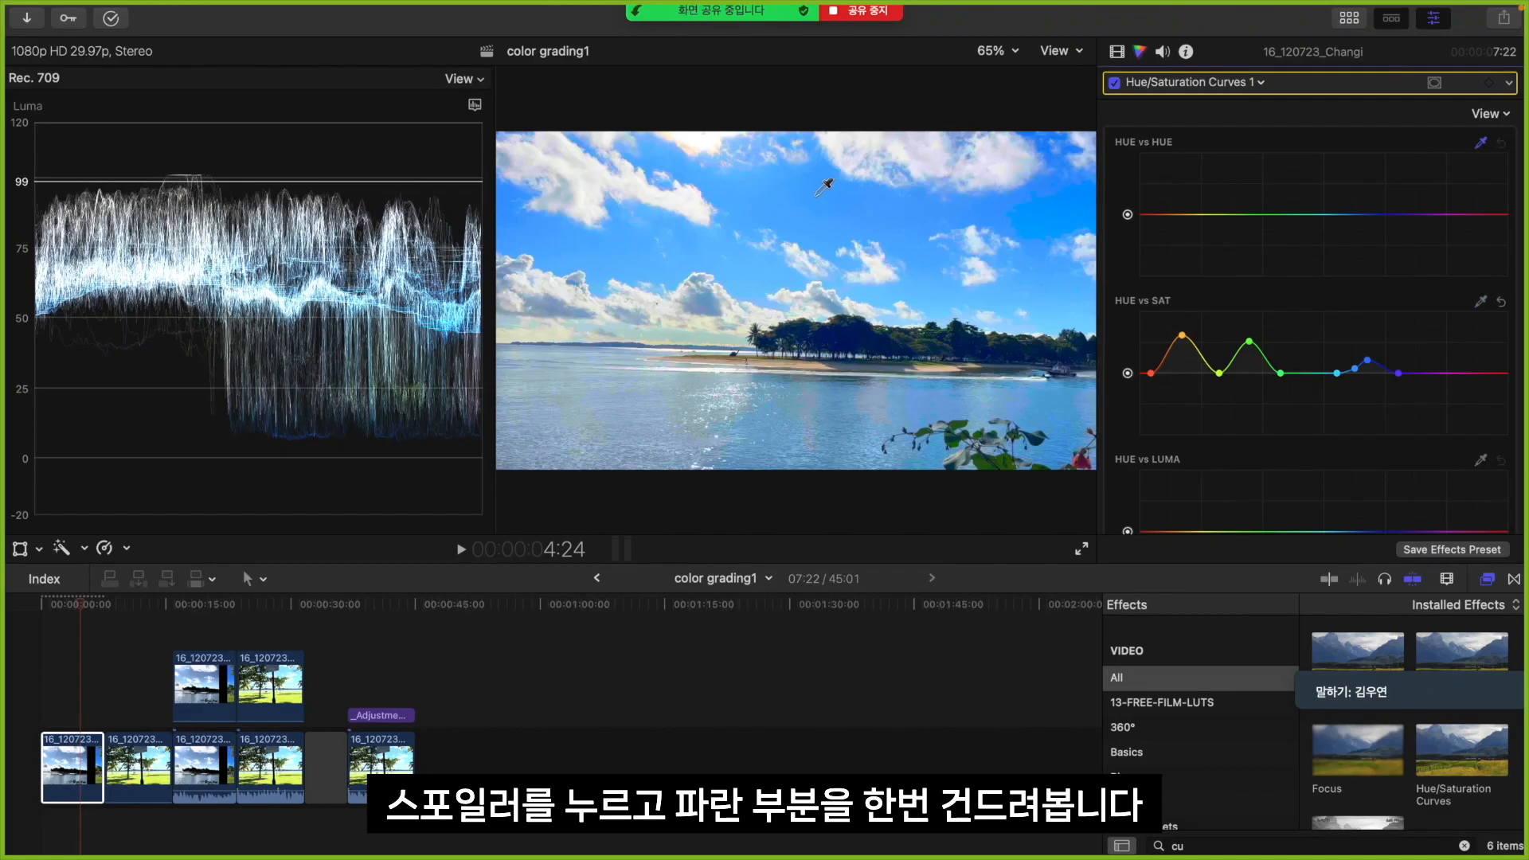
pyautogui.click(813, 195)
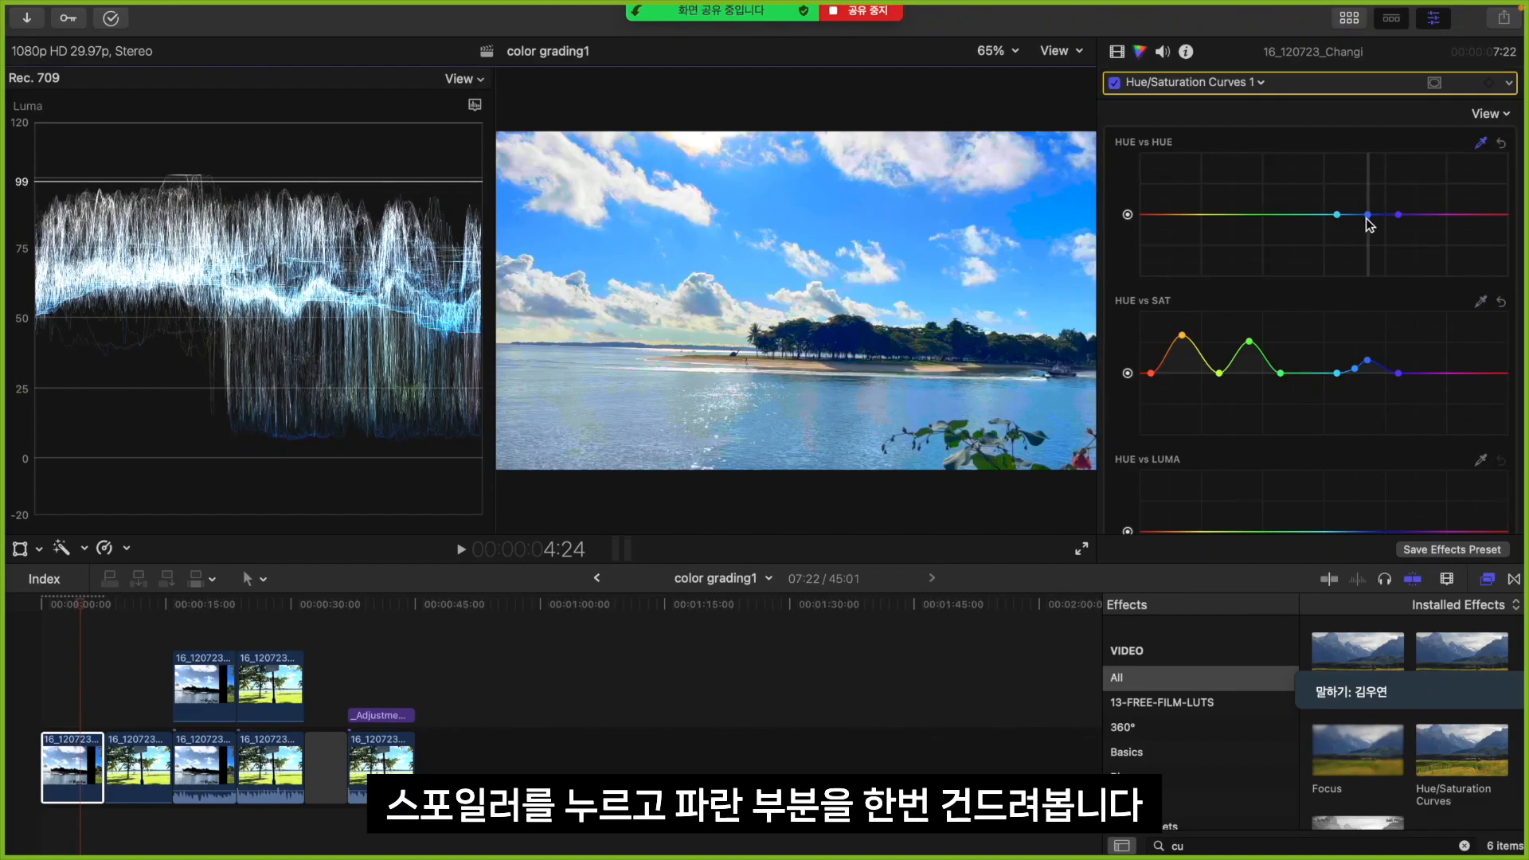
pyautogui.moveTo(1368, 221)
pyautogui.mouseDown()
pyautogui.moveTo(1369, 265)
pyautogui.moveTo(1371, 220)
pyautogui.mouseUp()
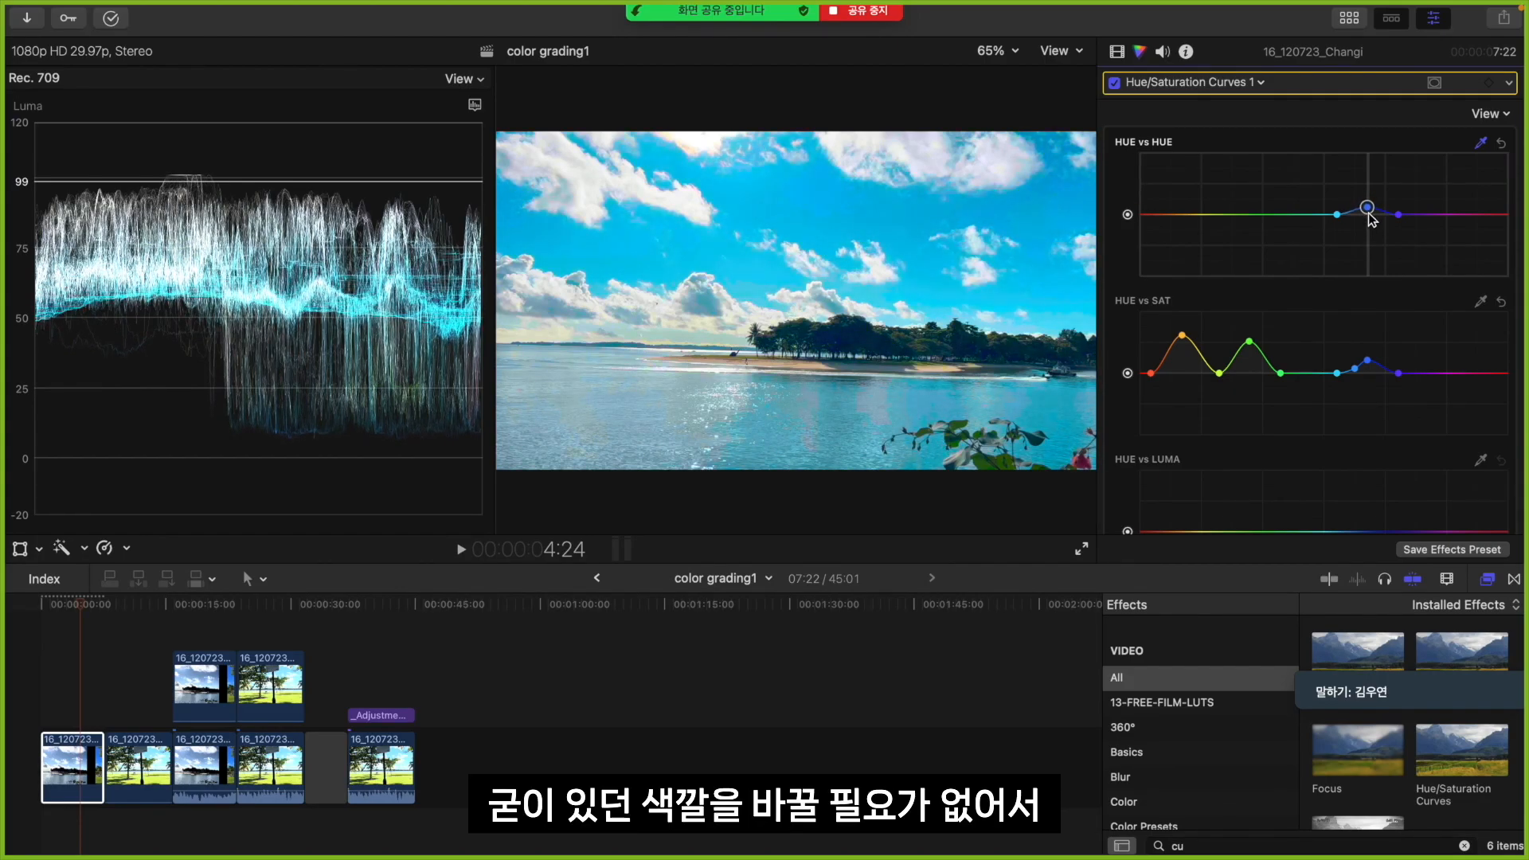
pyautogui.click(1500, 146)
# Try raising HUE vs HUE points sampled from the distant trees and the upper clouds, undoing each hue shift
pyautogui.click(912, 337)
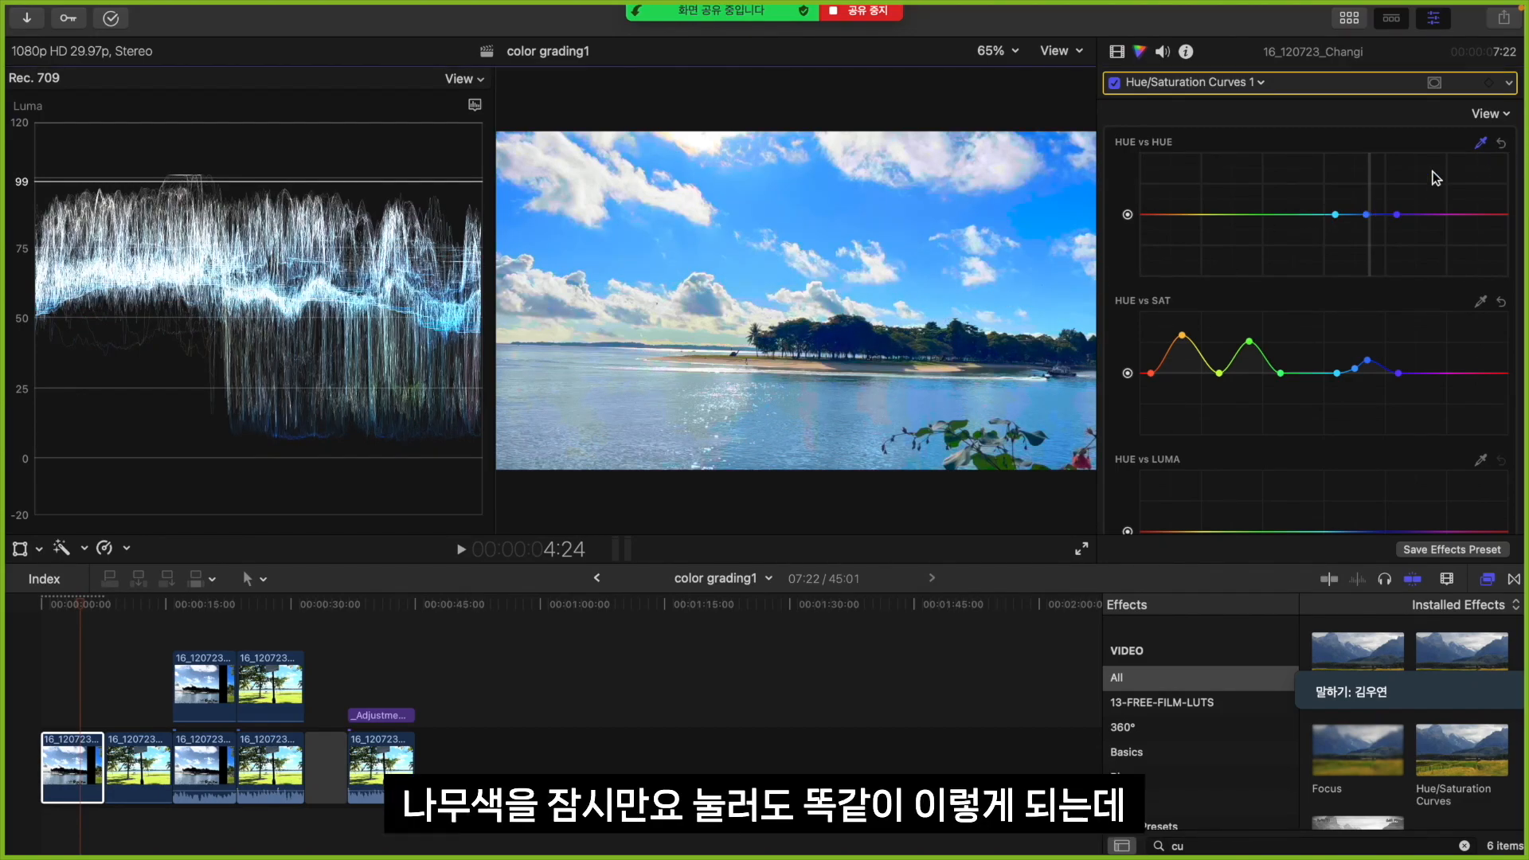
pyautogui.moveTo(1367, 215); pyautogui.dragTo(1373, 214)
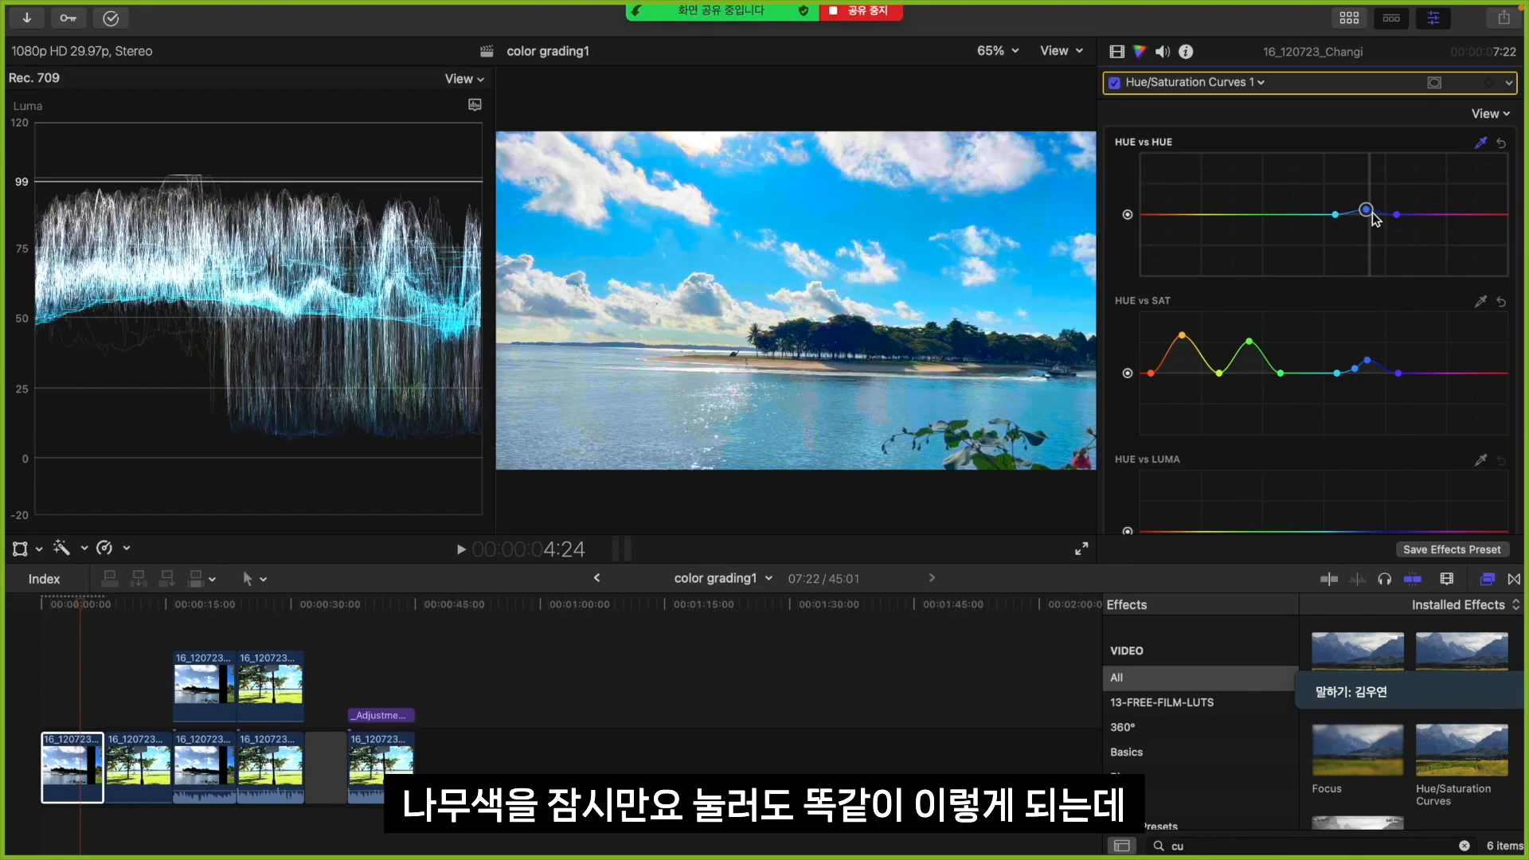
pyautogui.press('super+z')
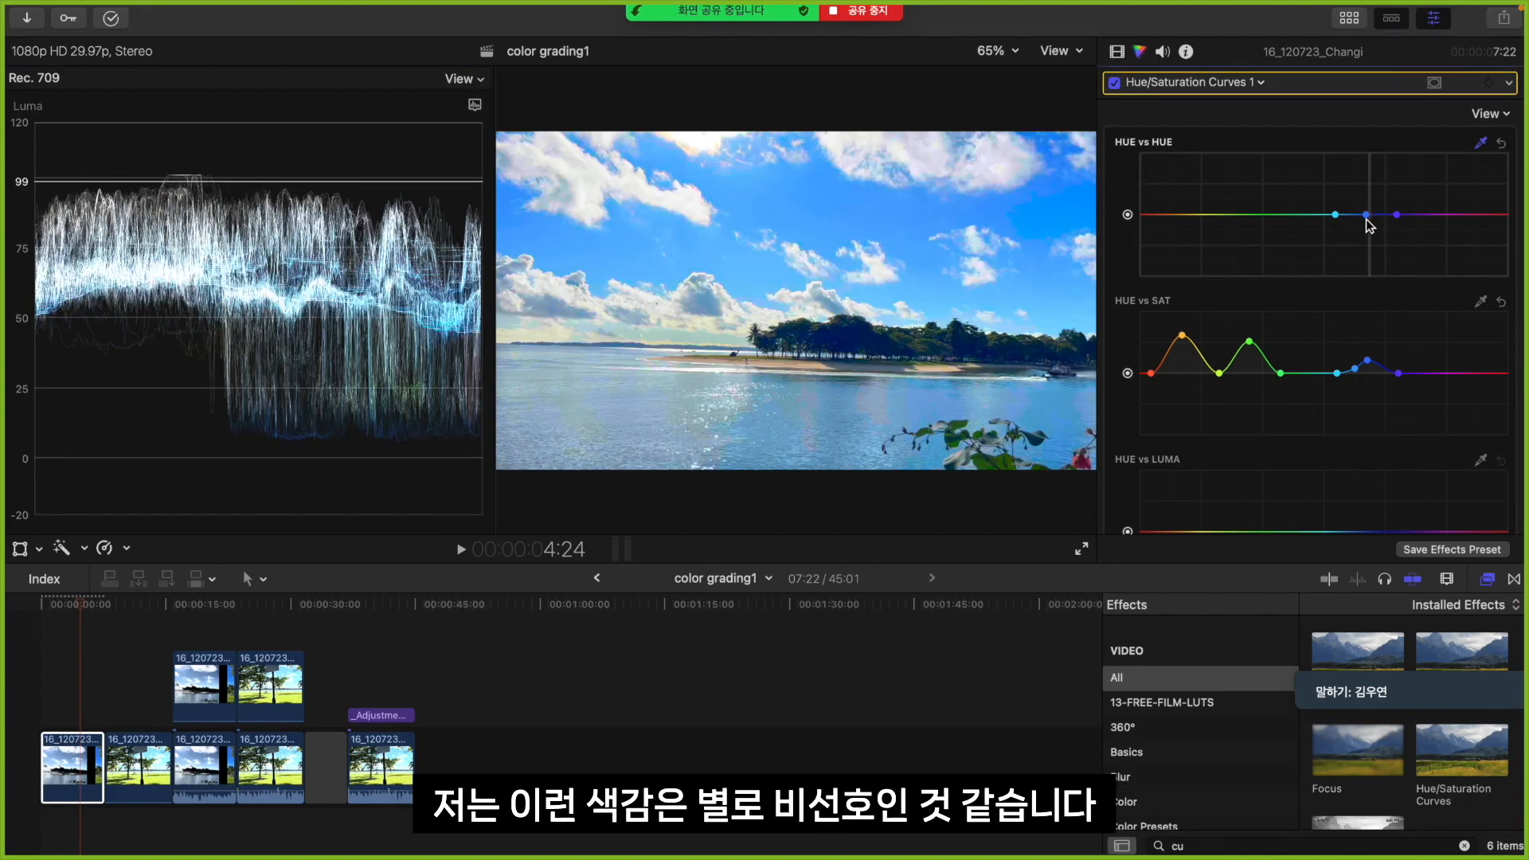
pyautogui.click(585, 164)
pyautogui.moveTo(1141, 215); pyautogui.dragTo(1141, 169)
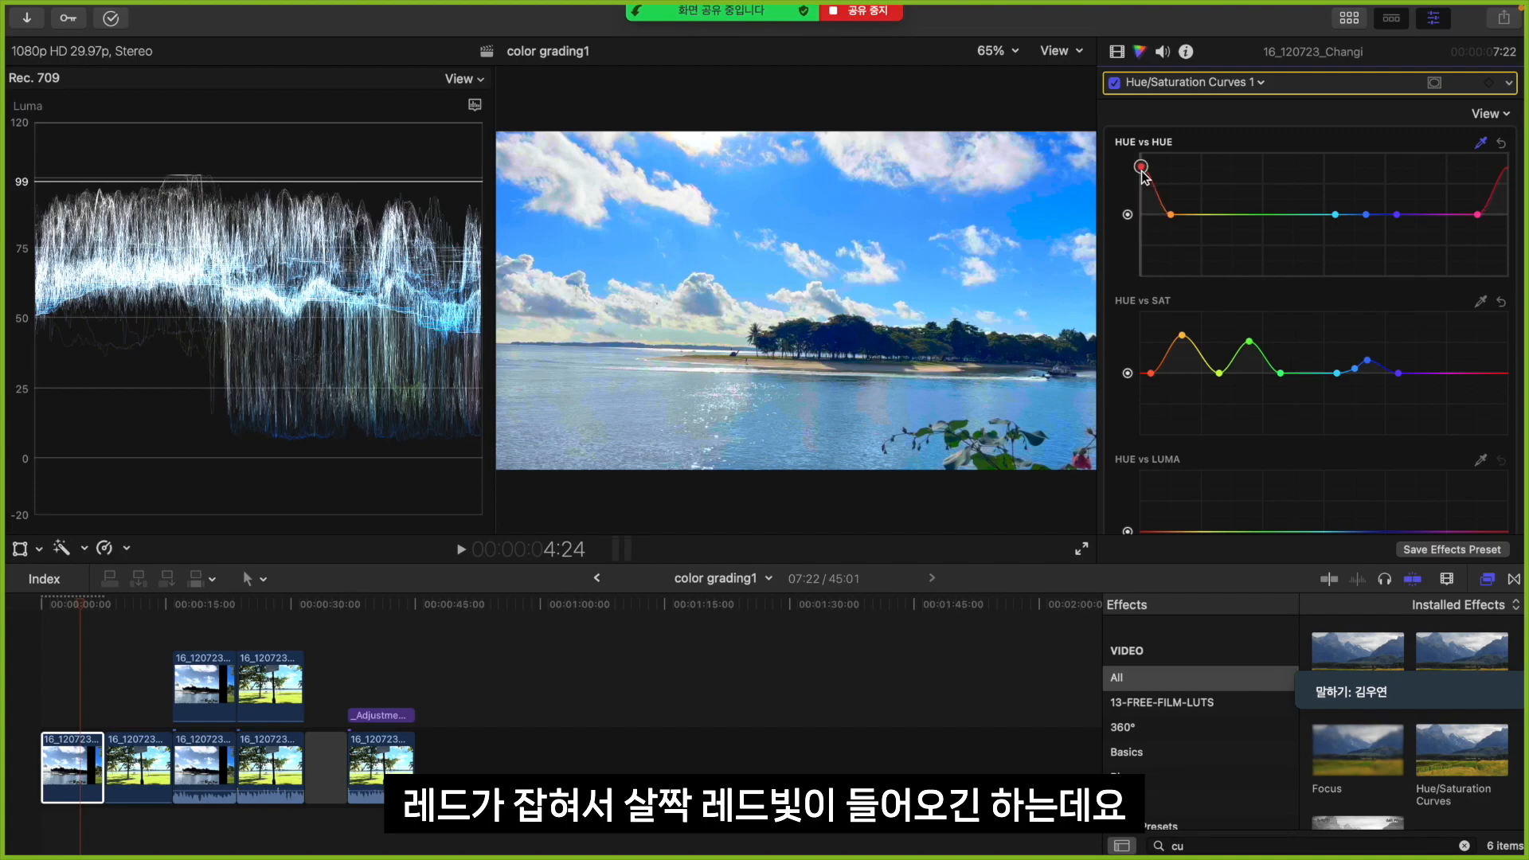
pyautogui.press('super+z')
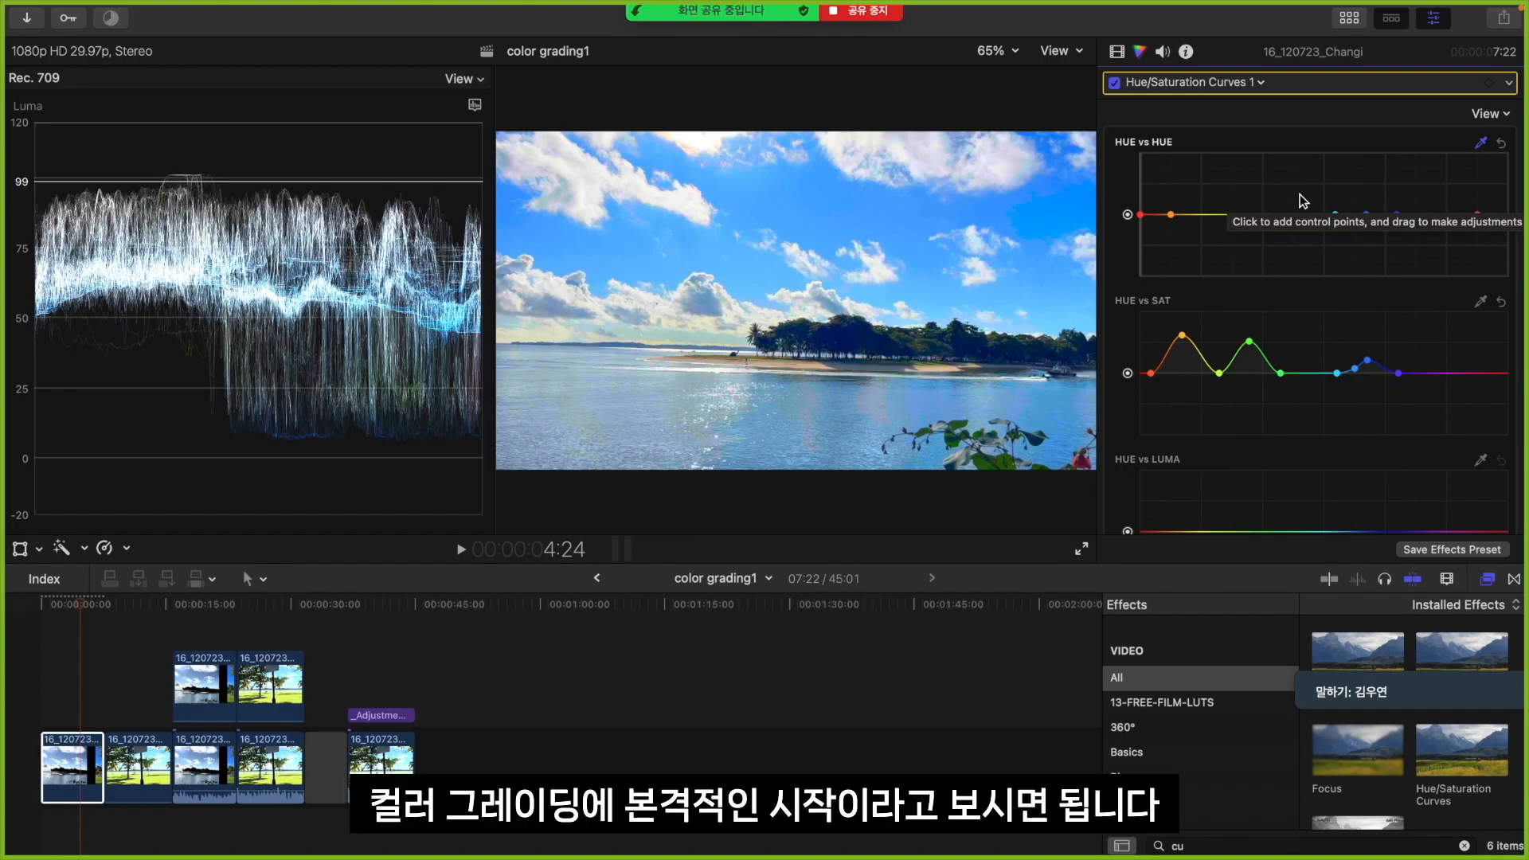
# Try lowering the green point sampled from the foreground leaves on the HUE vs HUE curve, and reset that curve
pyautogui.click(992, 450)
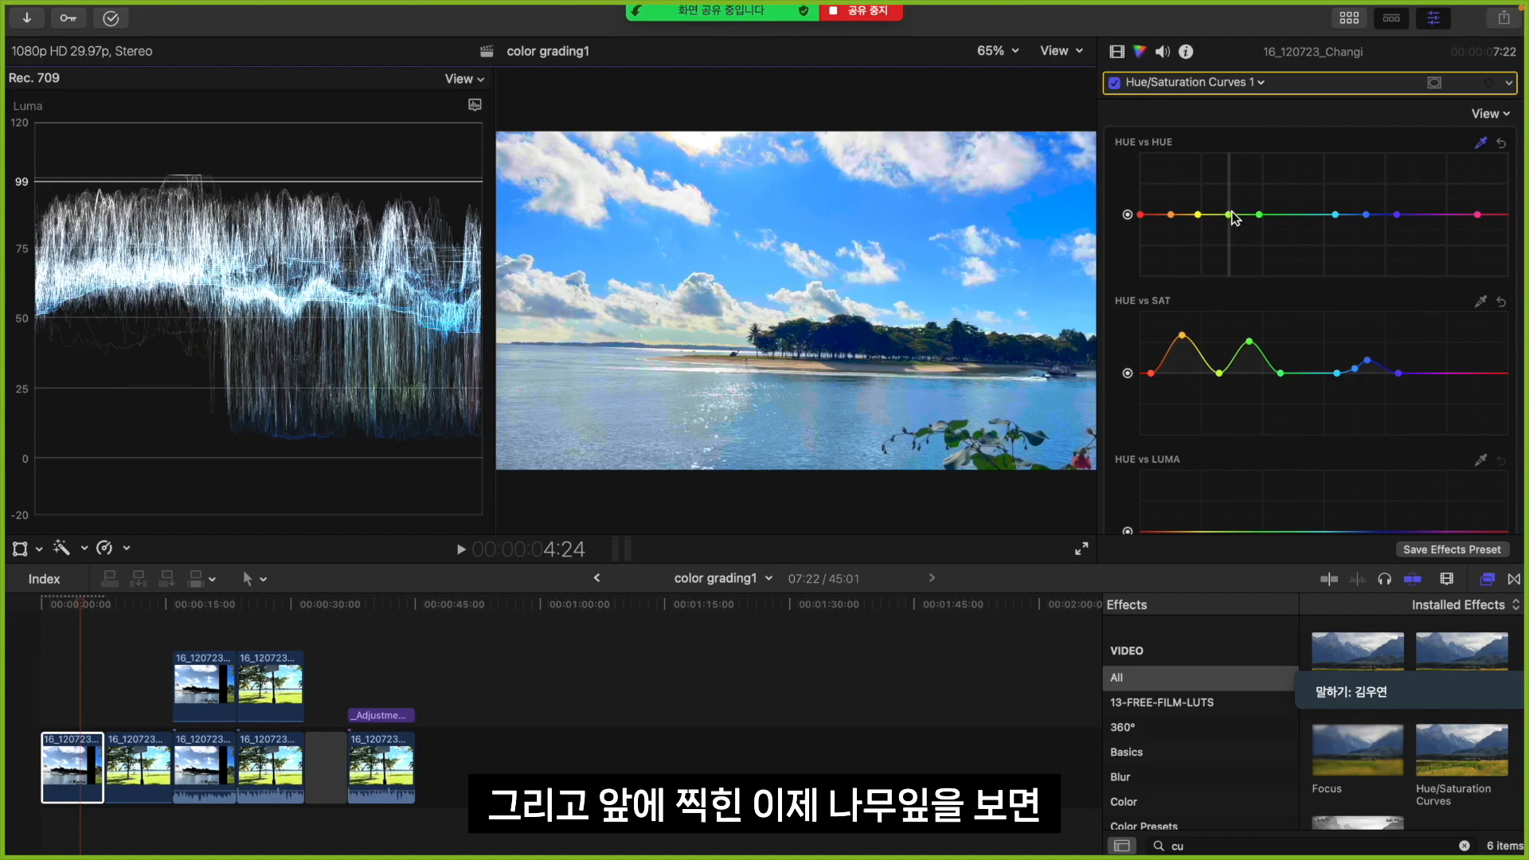
pyautogui.moveTo(1230, 215)
pyautogui.mouseDown()
pyautogui.moveTo(1228, 183)
pyautogui.moveTo(1226, 275)
pyautogui.moveTo(1234, 223)
pyautogui.mouseUp()
pyautogui.moveTo(886, 148)
pyautogui.mouseDown()
pyautogui.moveTo(879, 110)
pyautogui.moveTo(880, 130)
pyautogui.mouseUp()
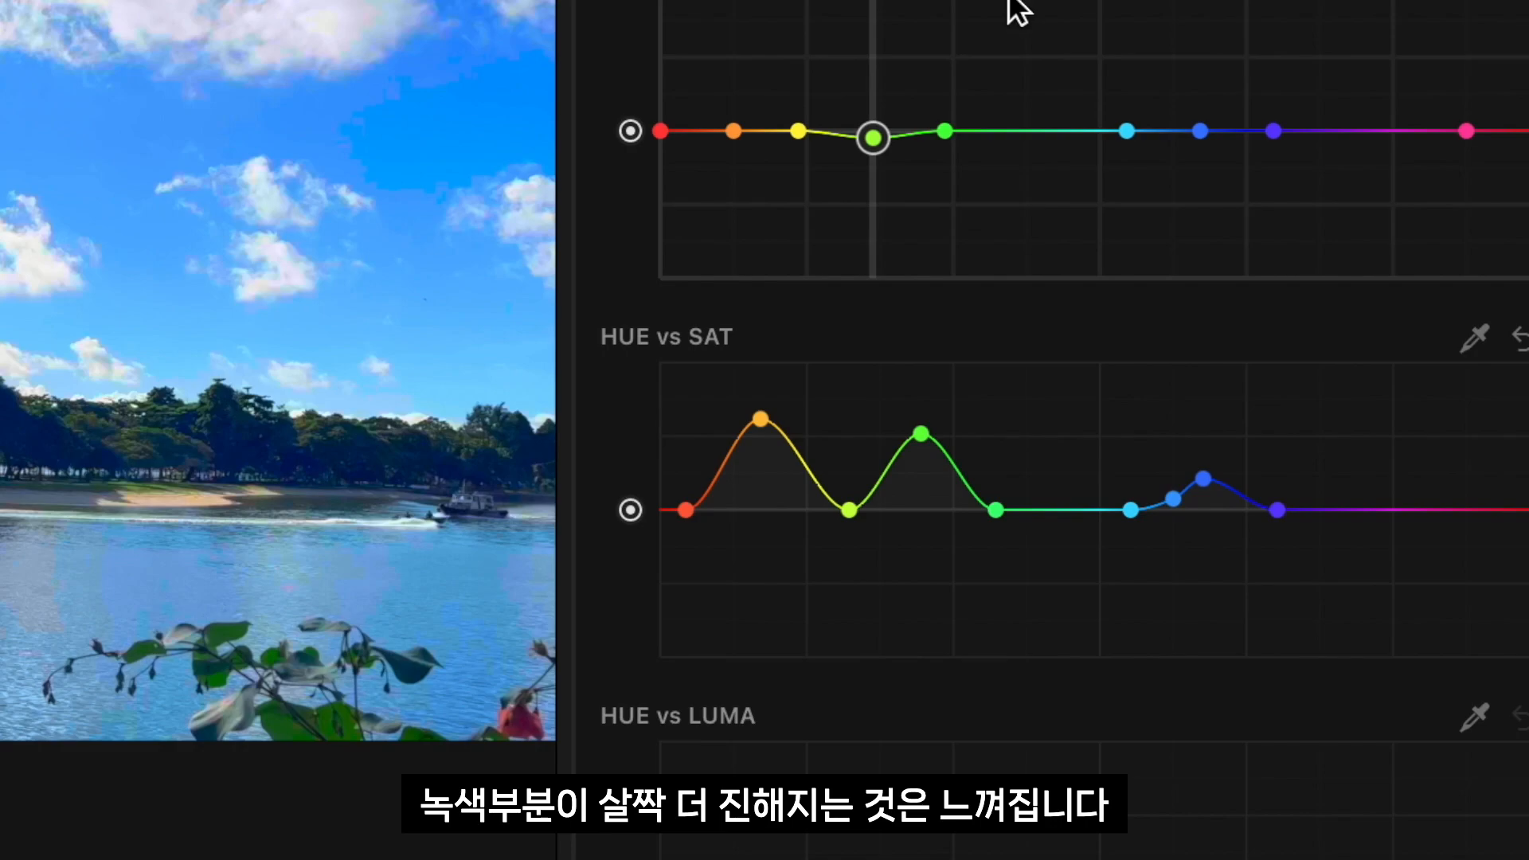
pyautogui.press('super+z')
pyautogui.moveTo(876, 136); pyautogui.dragTo(876, 142)
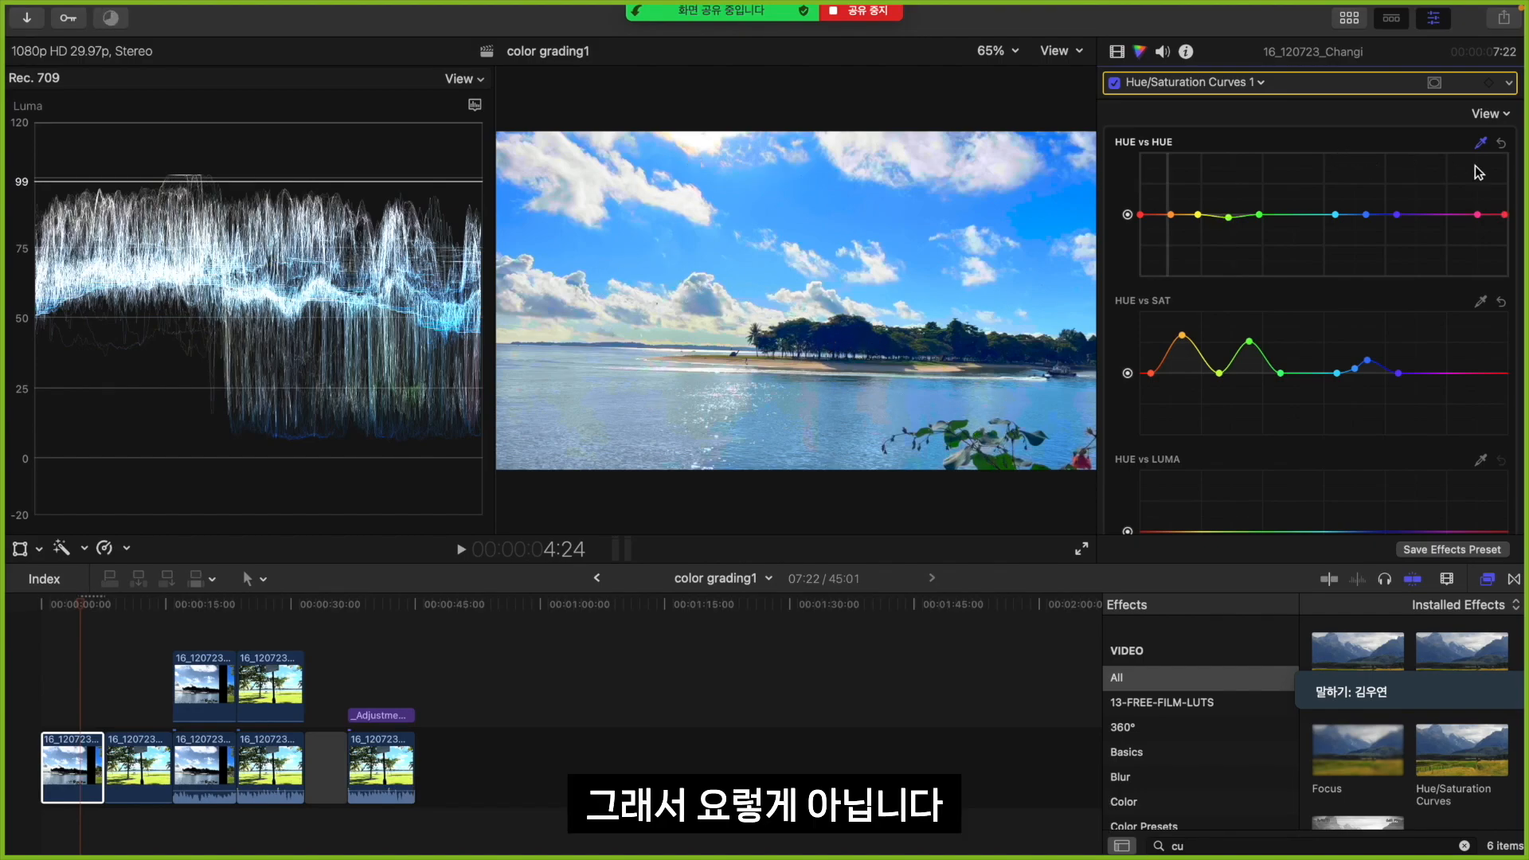
pyautogui.click(1502, 144)
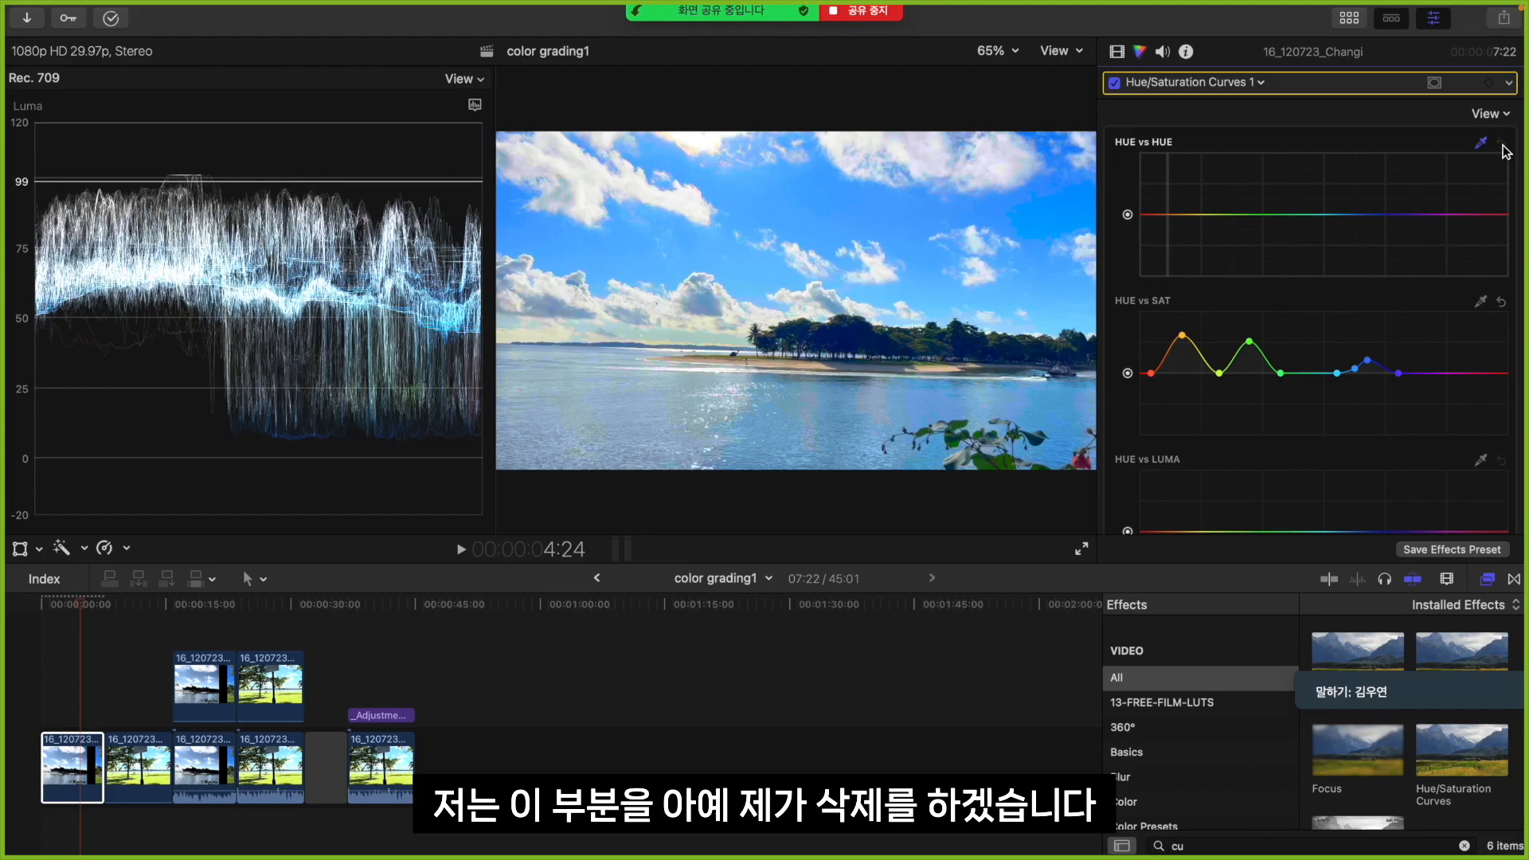
# Lower the orange point on the HUE vs SAT curve close to the baseline to reduce the sand's saturation boost
pyautogui.scroll(-2, 1298, 301)
pyautogui.scroll(1, 1299, 301)
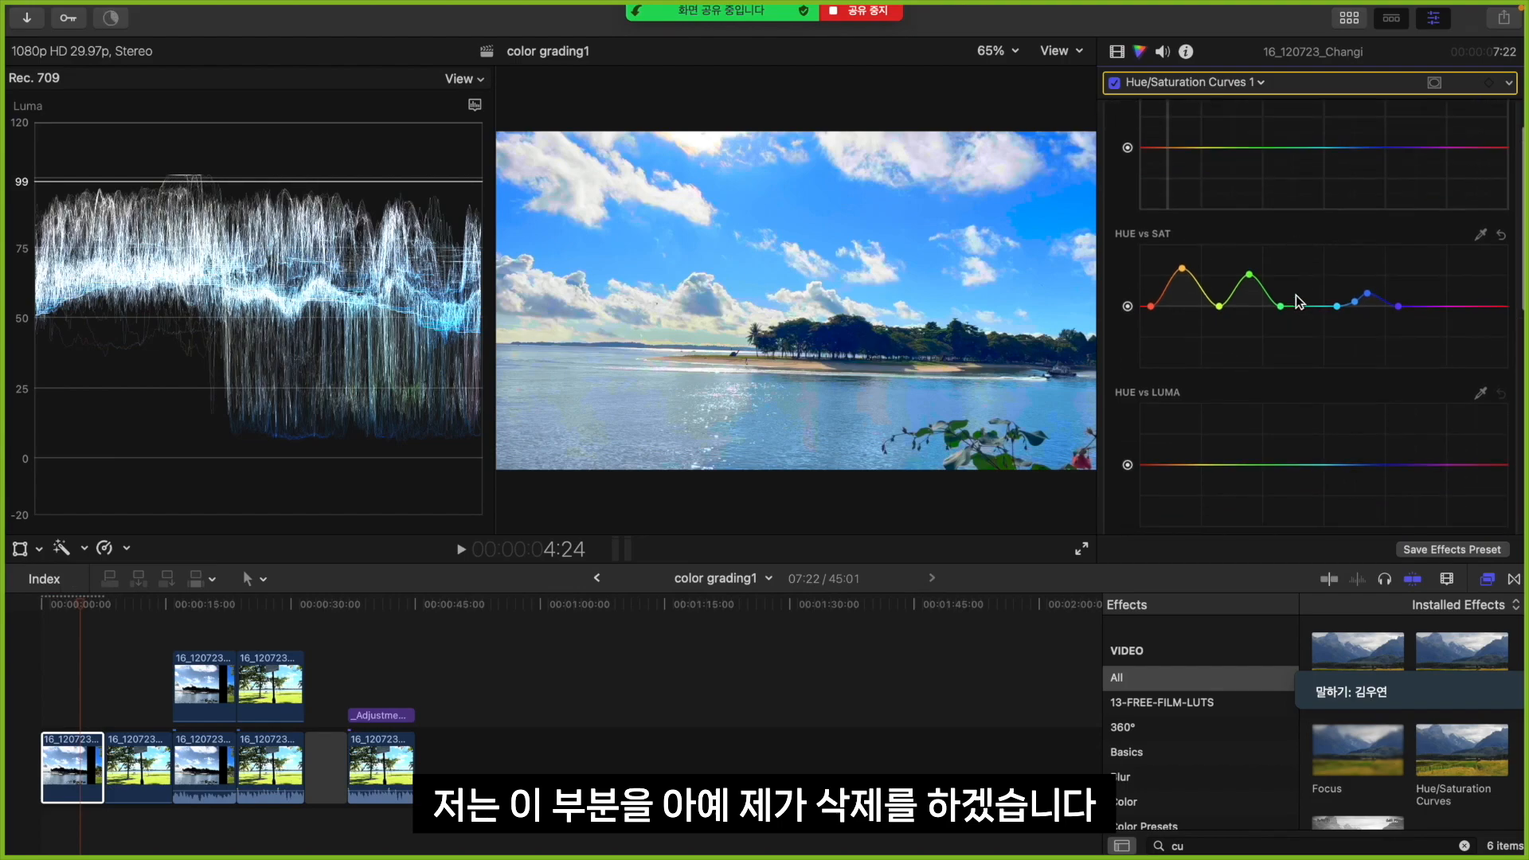
pyautogui.moveTo(1182, 274); pyautogui.dragTo(1186, 309)
pyautogui.scroll(-2, 1219, 380)
pyautogui.scroll(4, 1220, 378)
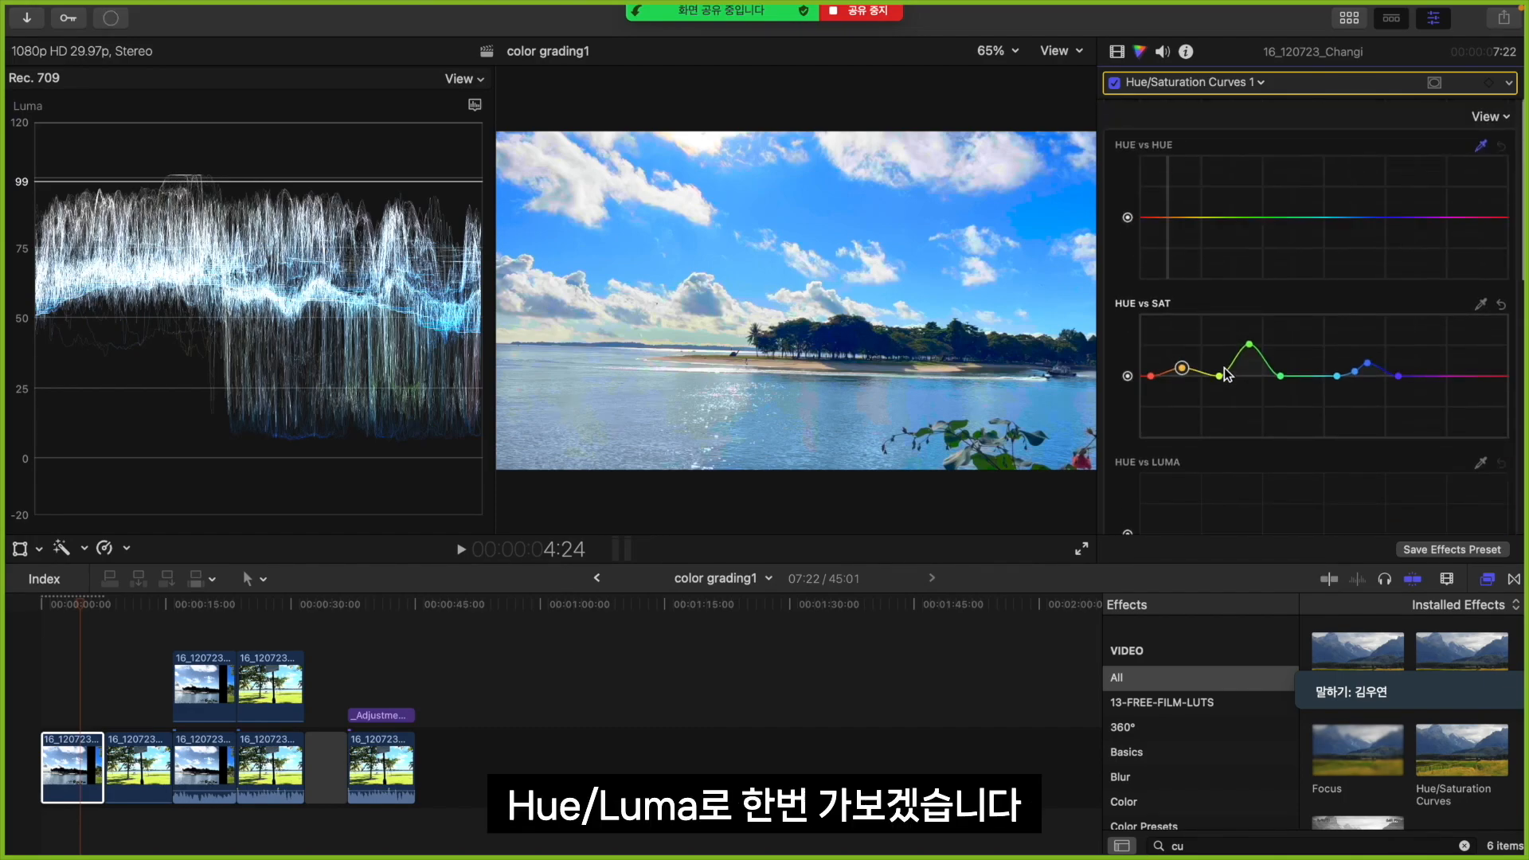
# Try darkening the blues by lowering a point sampled above the horizon on the HUE vs LUMA curve, and undo it
pyautogui.scroll(-4, 1225, 374)
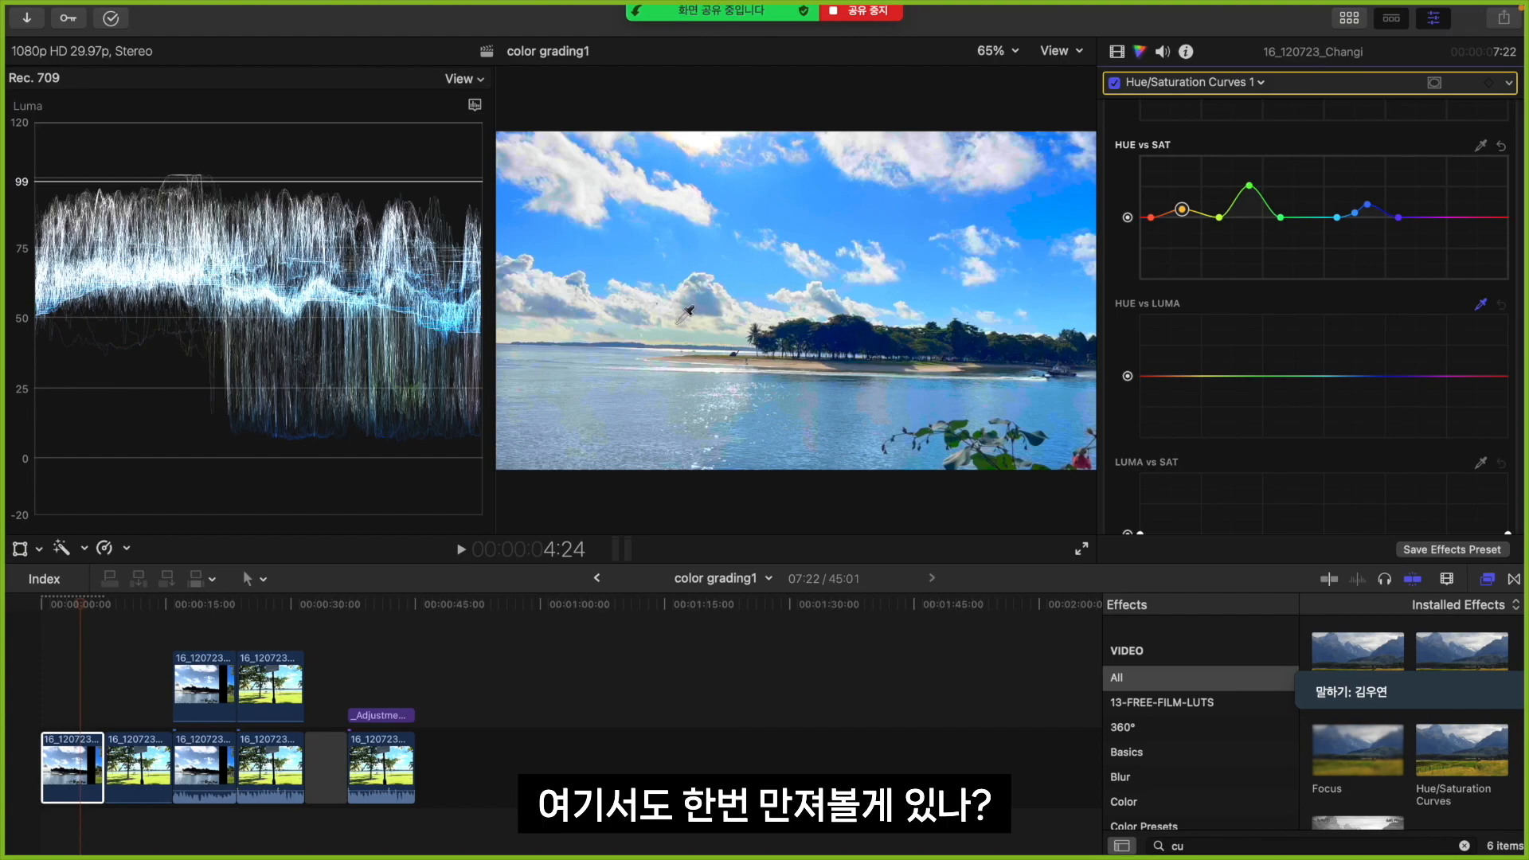
pyautogui.click(707, 300)
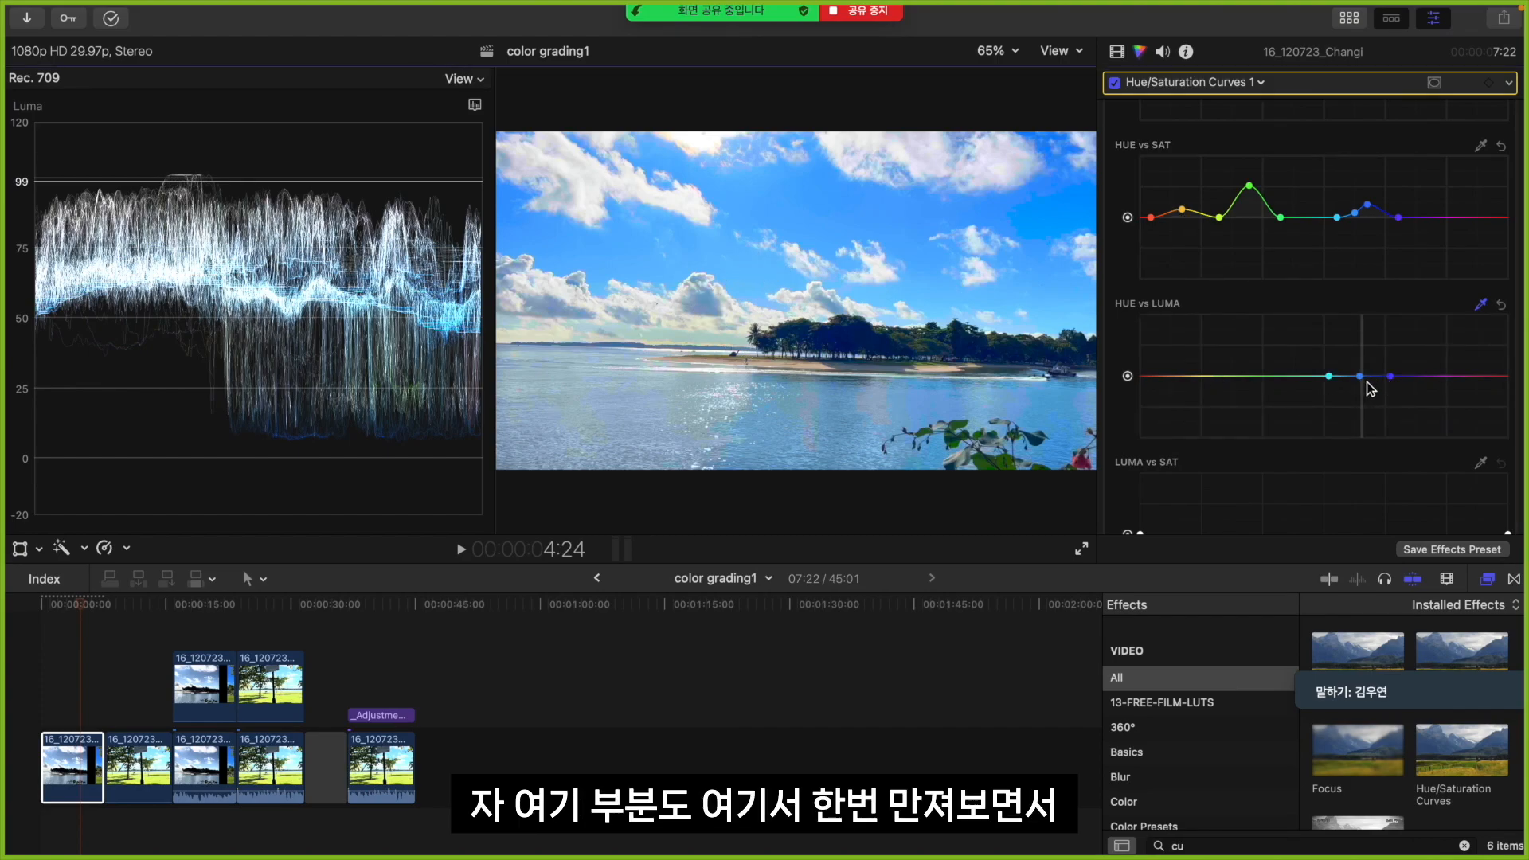
pyautogui.moveTo(1368, 371); pyautogui.dragTo(1364, 395)
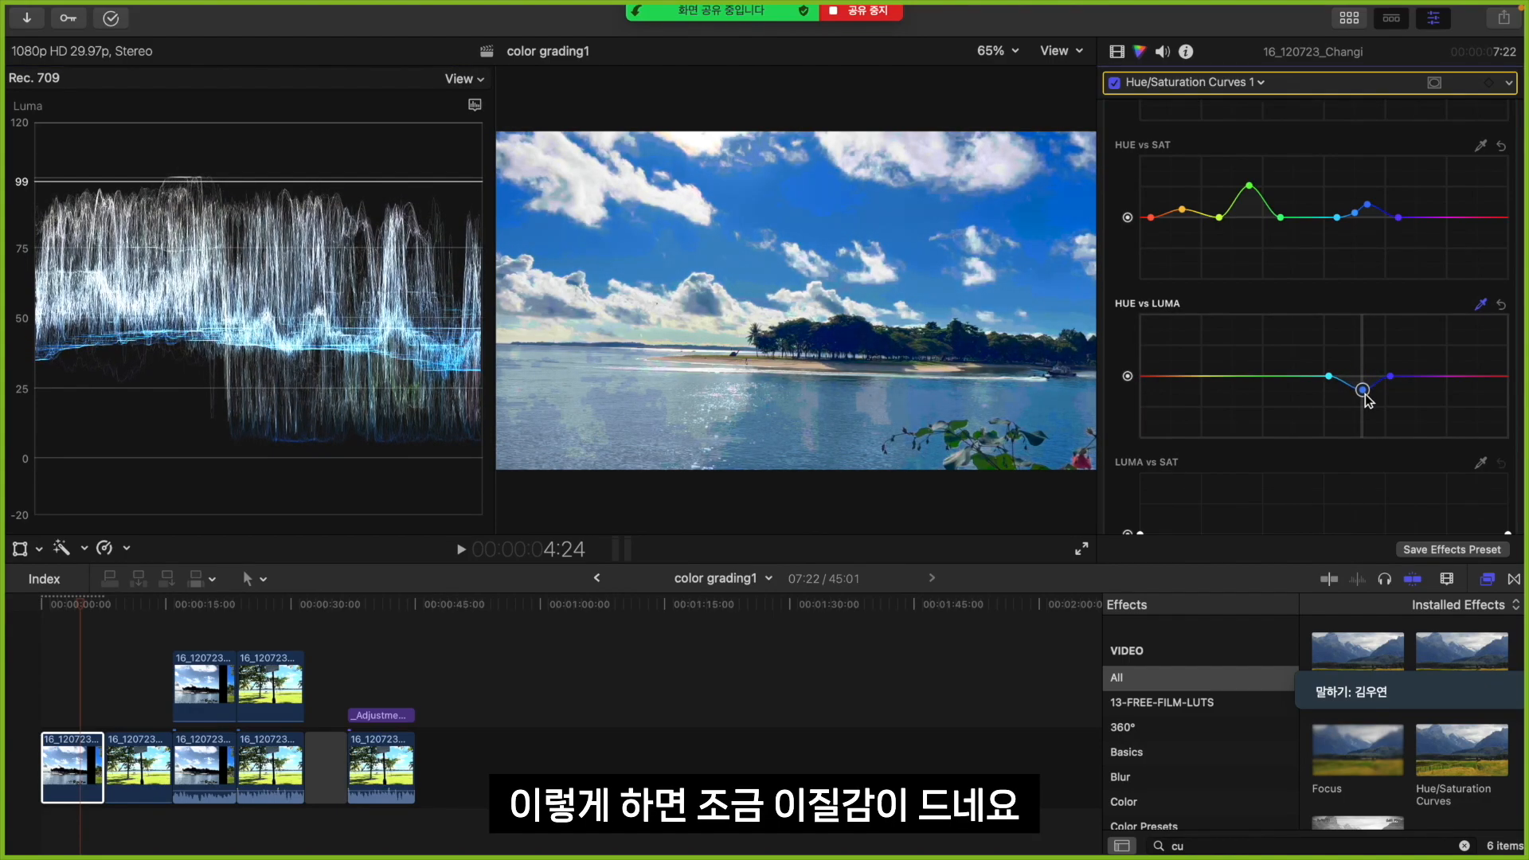
pyautogui.press('super+z')
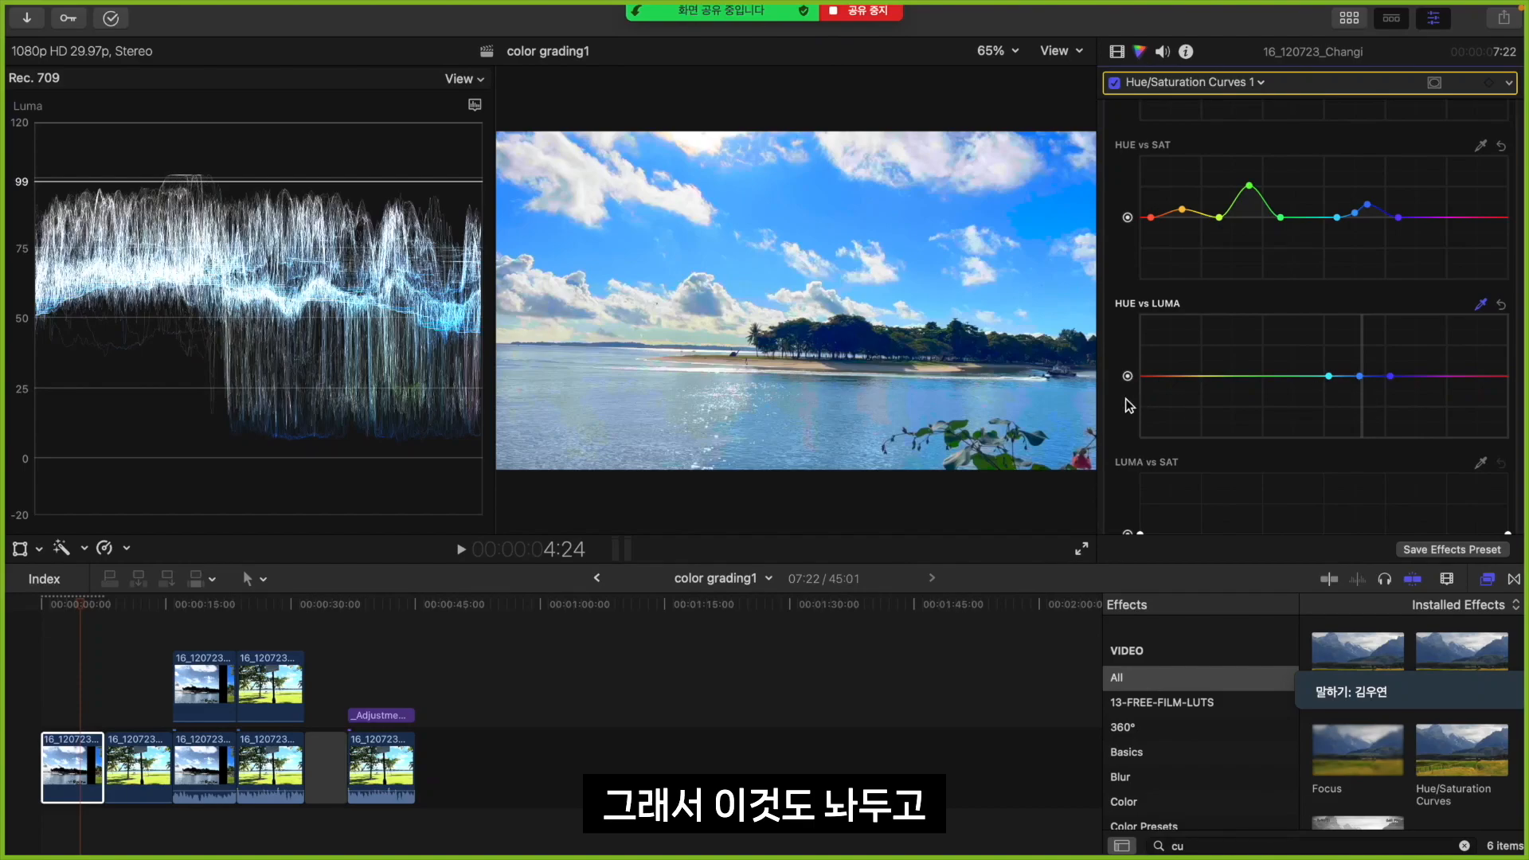
# Try brightening the color sampled from the distant trees on the HUE vs LUMA curve, and reset that curve
pyautogui.click(925, 330)
pyautogui.moveTo(1290, 375)
pyautogui.mouseDown()
pyautogui.moveTo(1291, 317)
pyautogui.moveTo(1291, 379)
pyautogui.mouseUp()
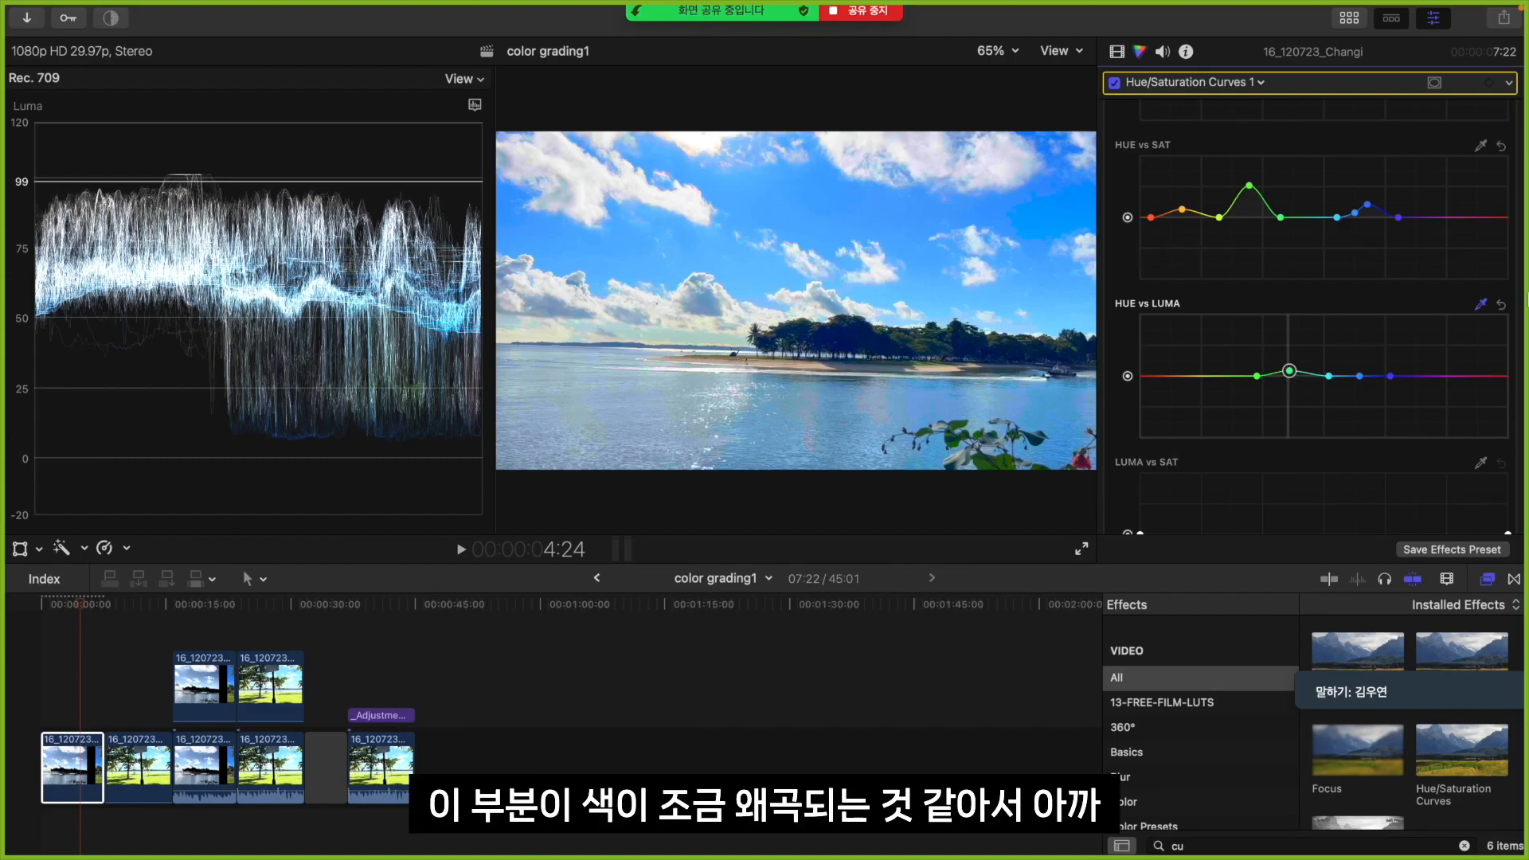
pyautogui.click(1502, 306)
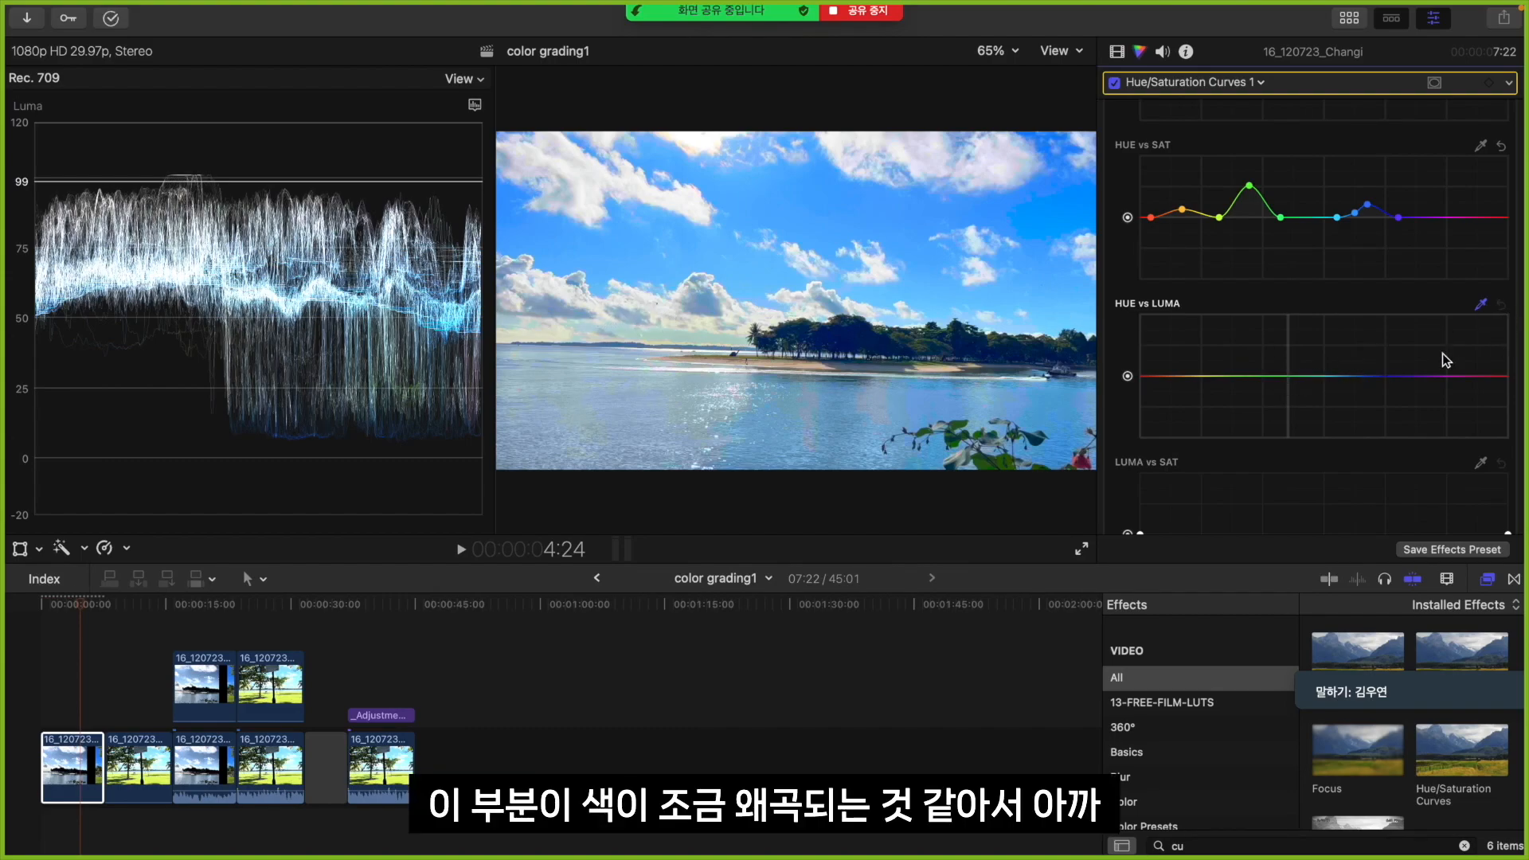
# Play the already graded copy of the beach clip full screen as a reference, and return to the editing view
pyautogui.click(175, 634)
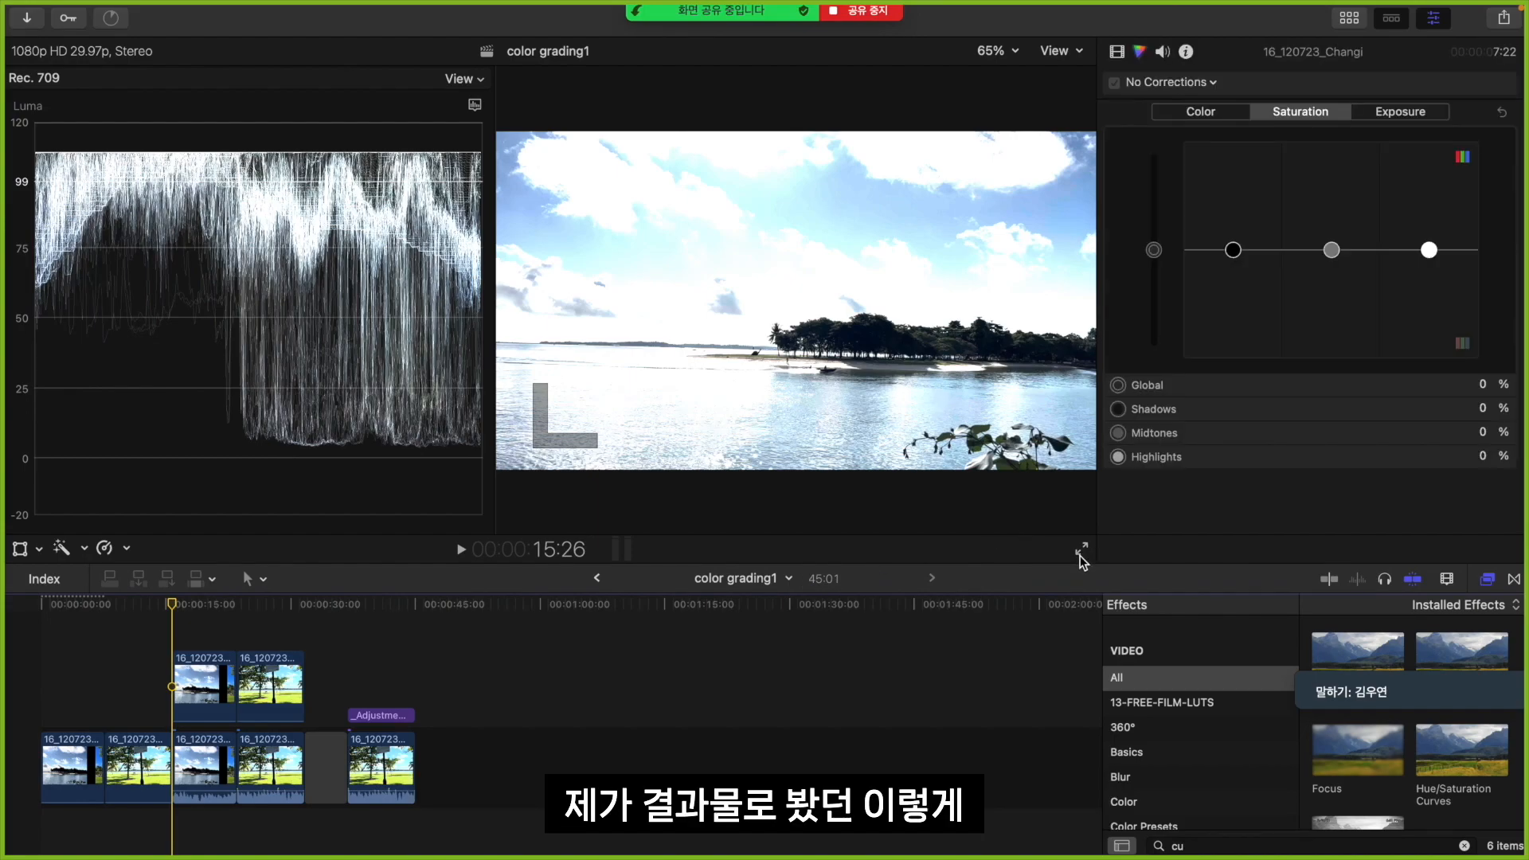
pyautogui.click(1080, 550)
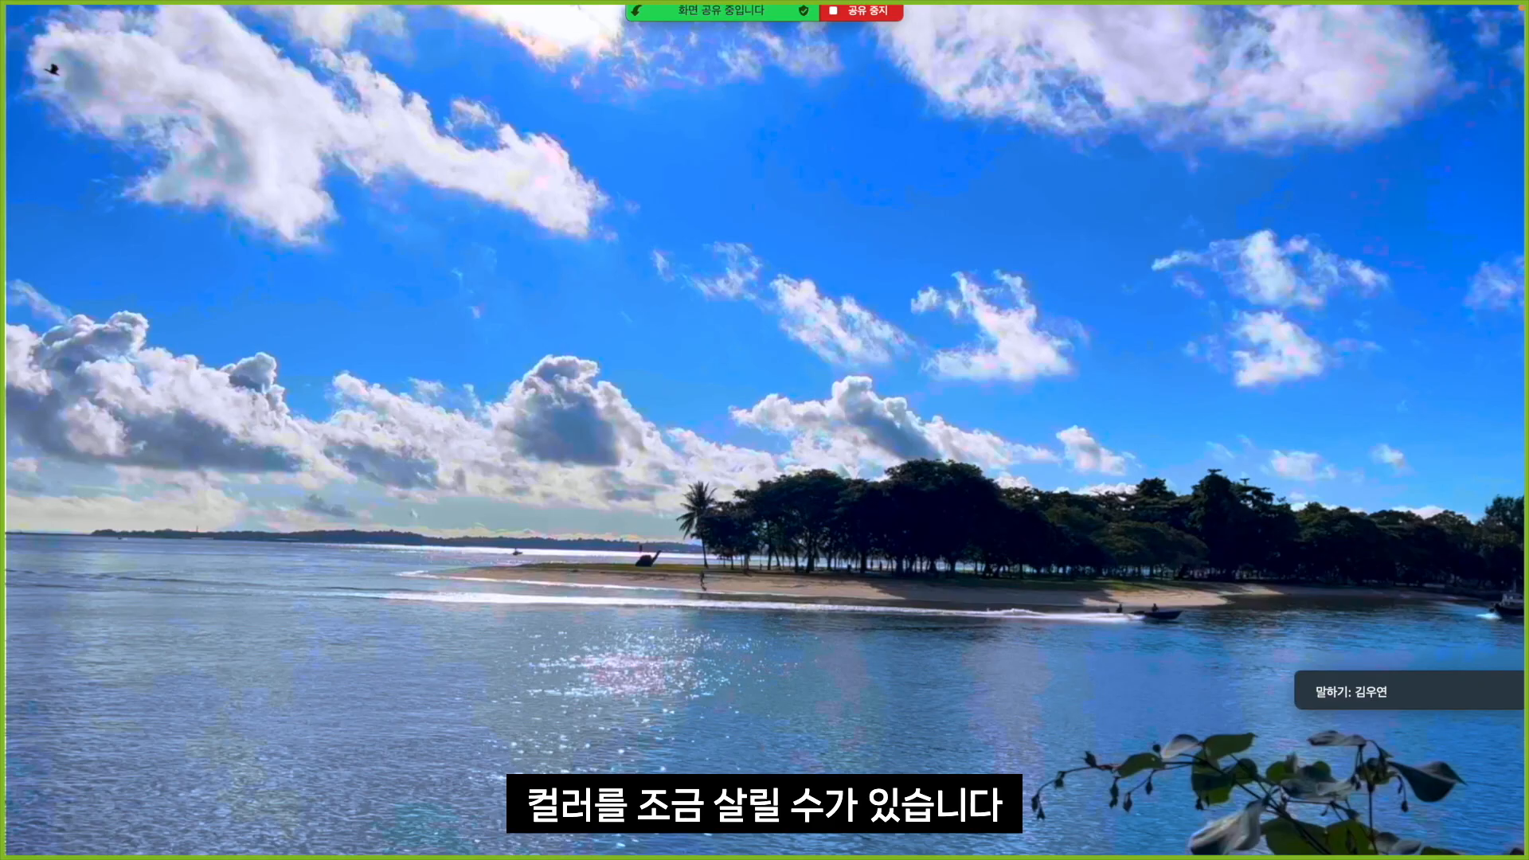
pyautogui.press('Escape')
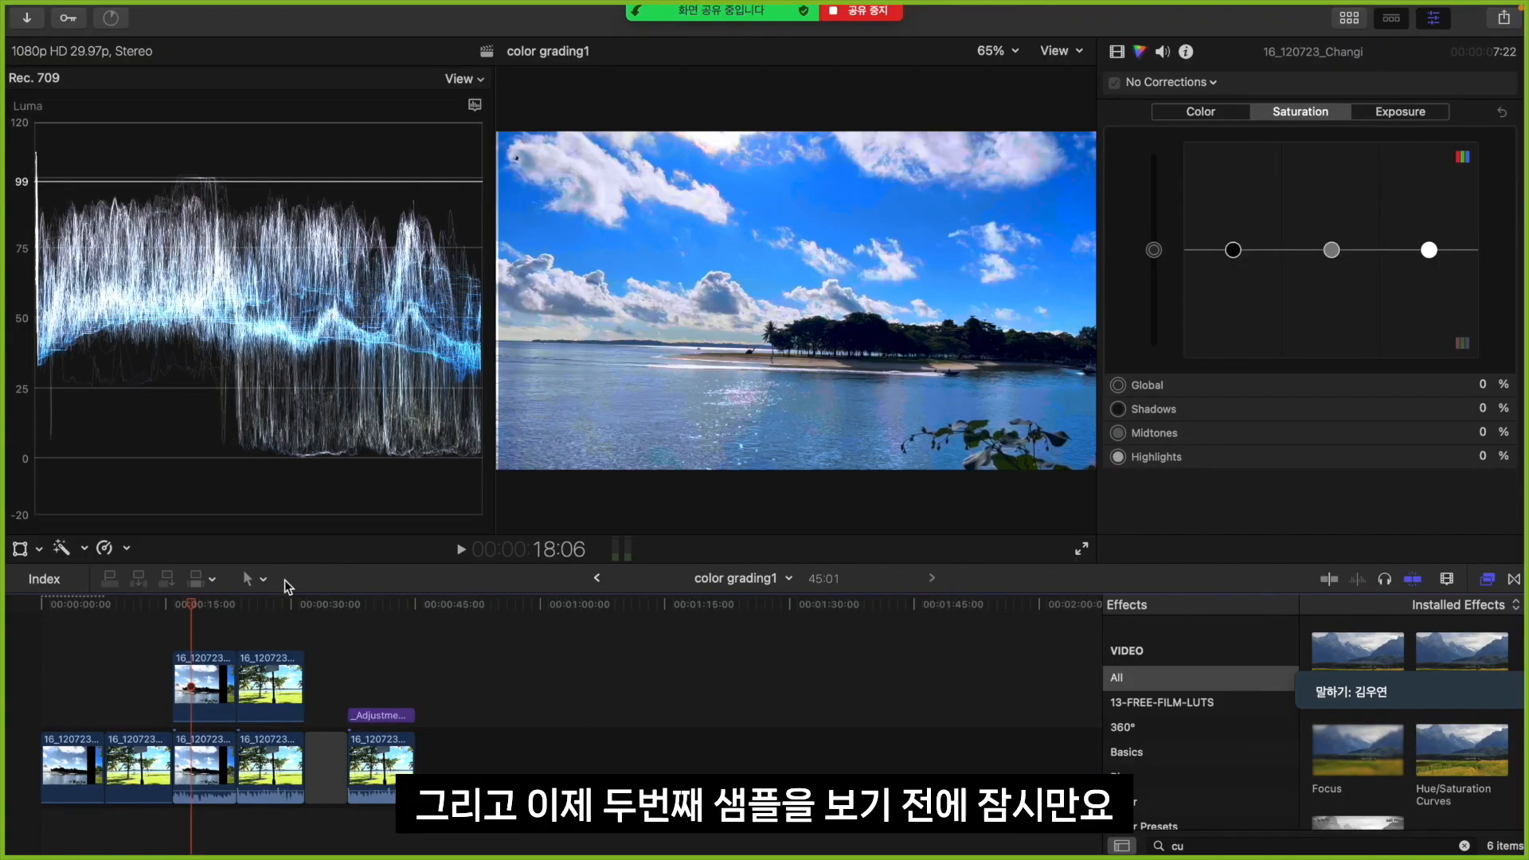
# Move to the start of the graded park sample, read the color correction question in the Zoom chat, and return to the timeline
pyautogui.click(245, 637)
pyautogui.hotkey('ctrl', 'Left')
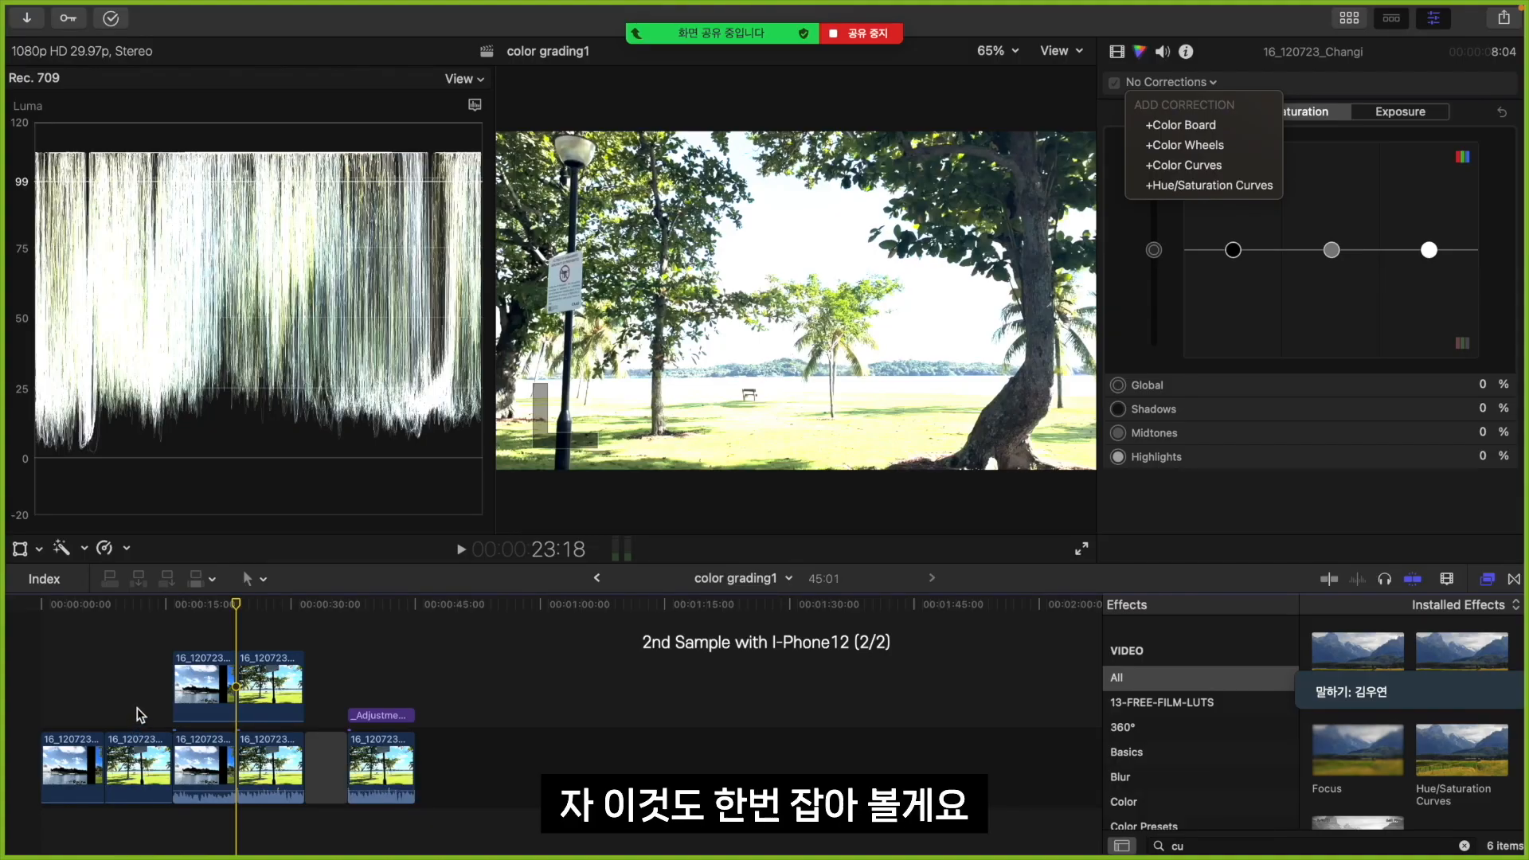
pyautogui.press('Escape')
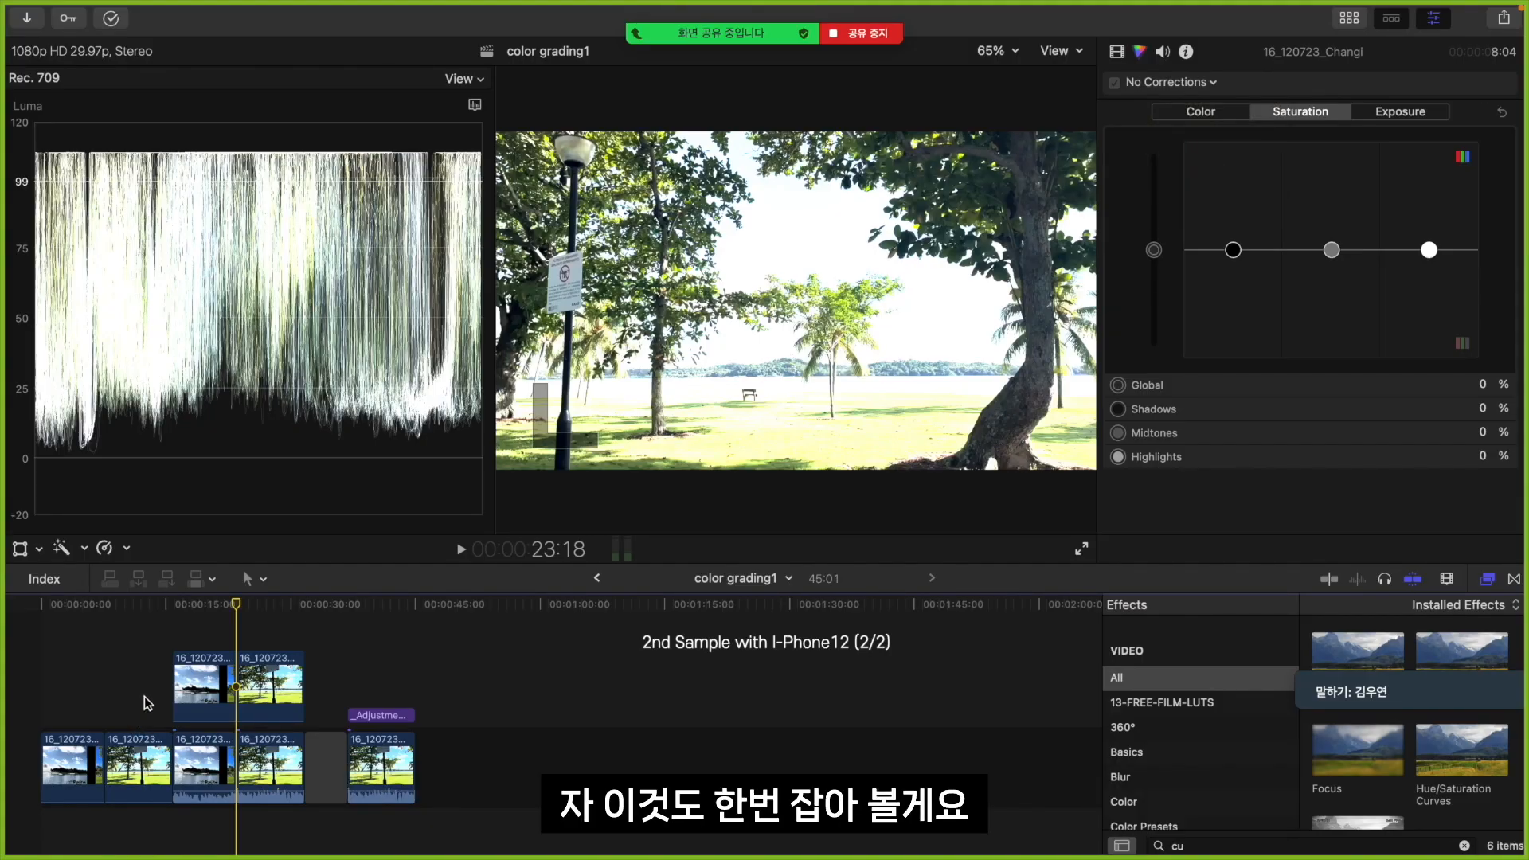
# Select the second, ungraded park clip in the timeline and add a Color Board correction with its Exposure controls shown
pyautogui.click(141, 675)
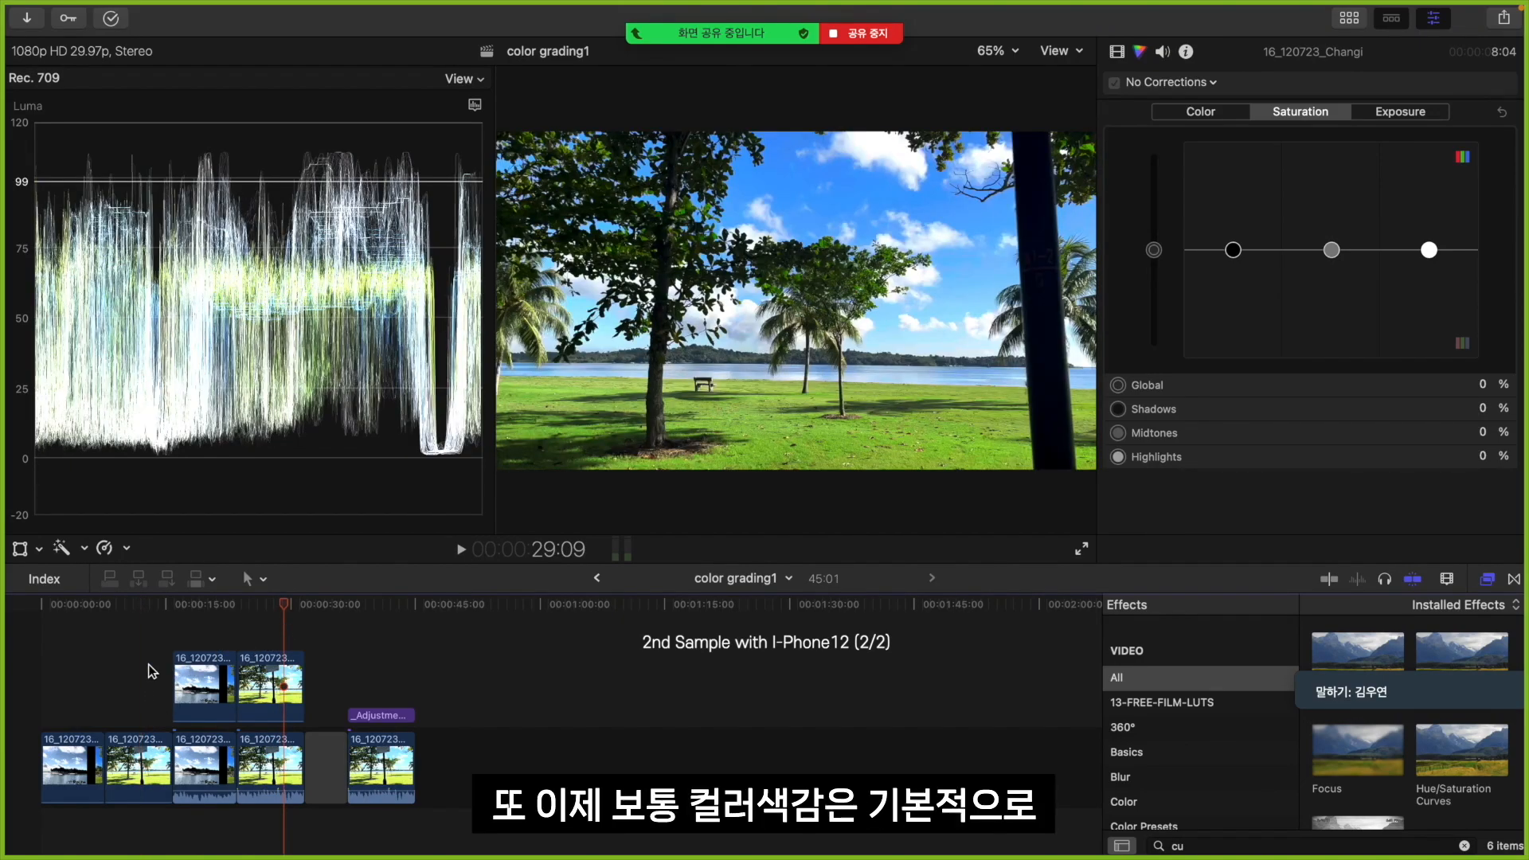
pyautogui.click(148, 730)
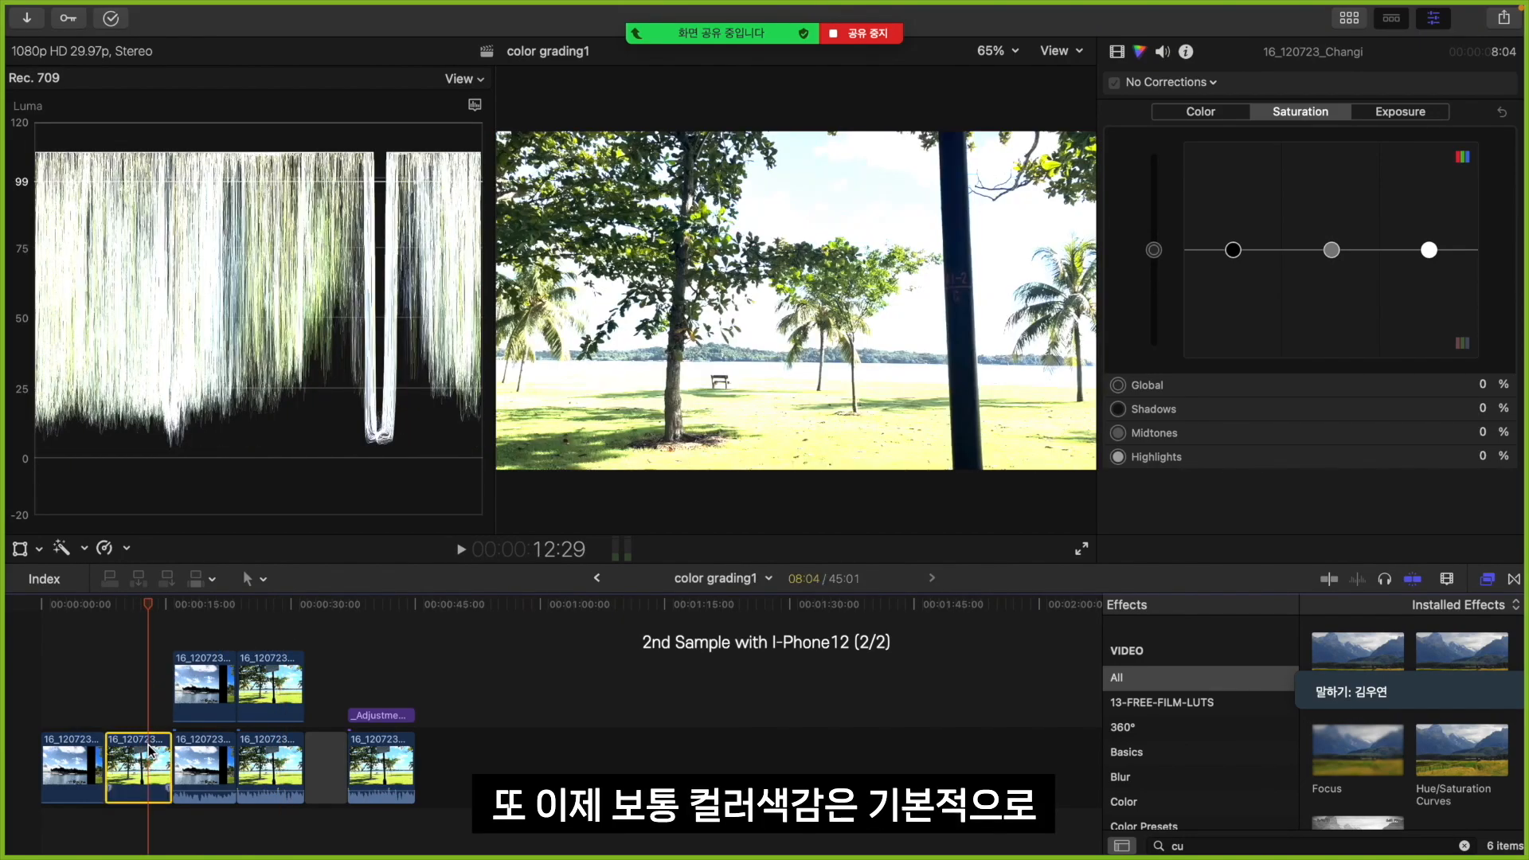
pyautogui.click(1413, 114)
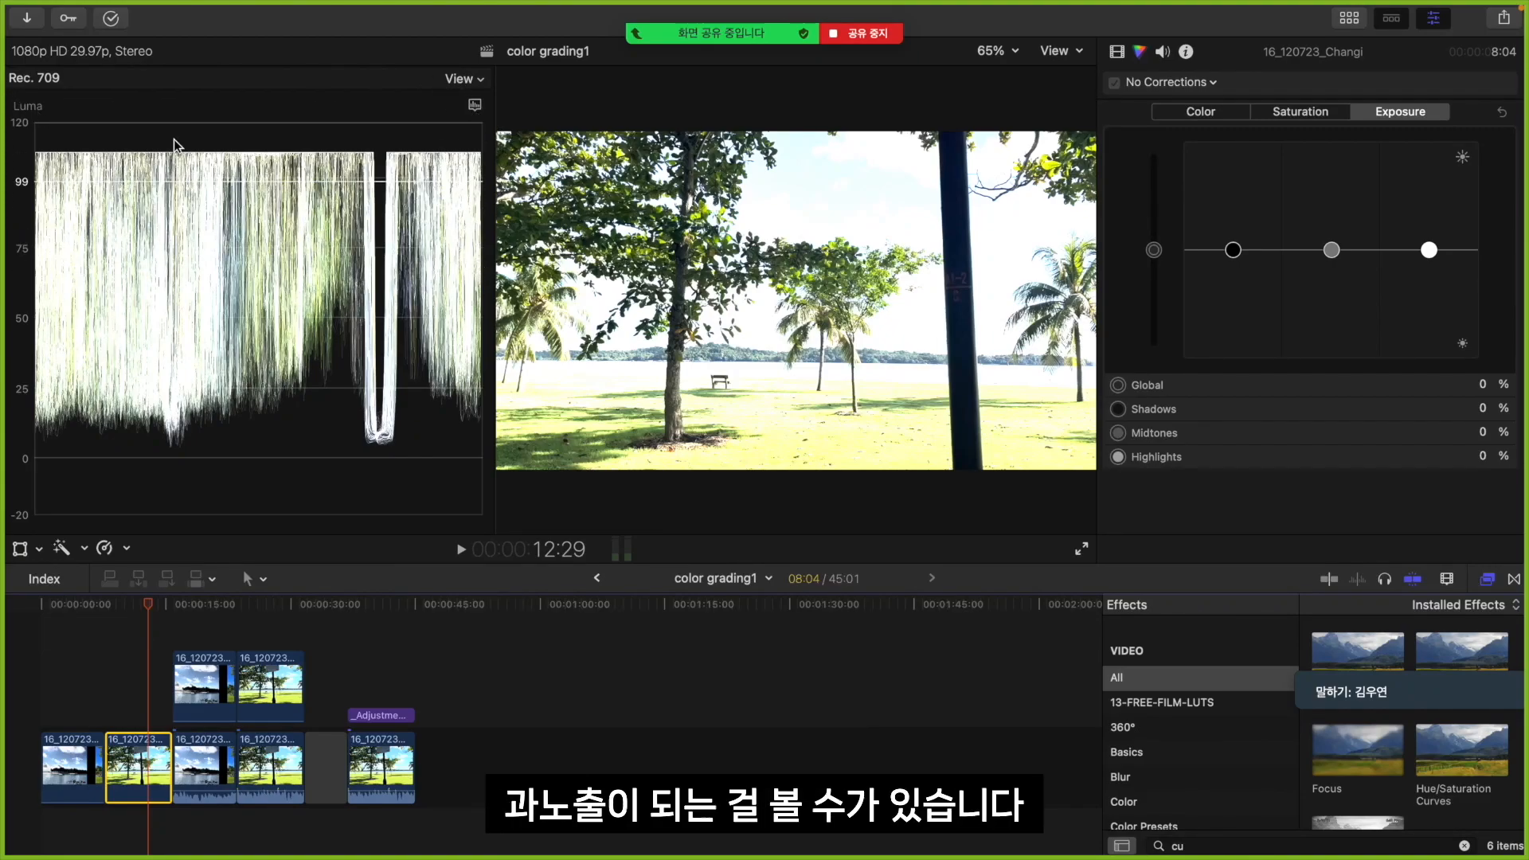
pyautogui.click(1191, 83)
pyautogui.click(1192, 121)
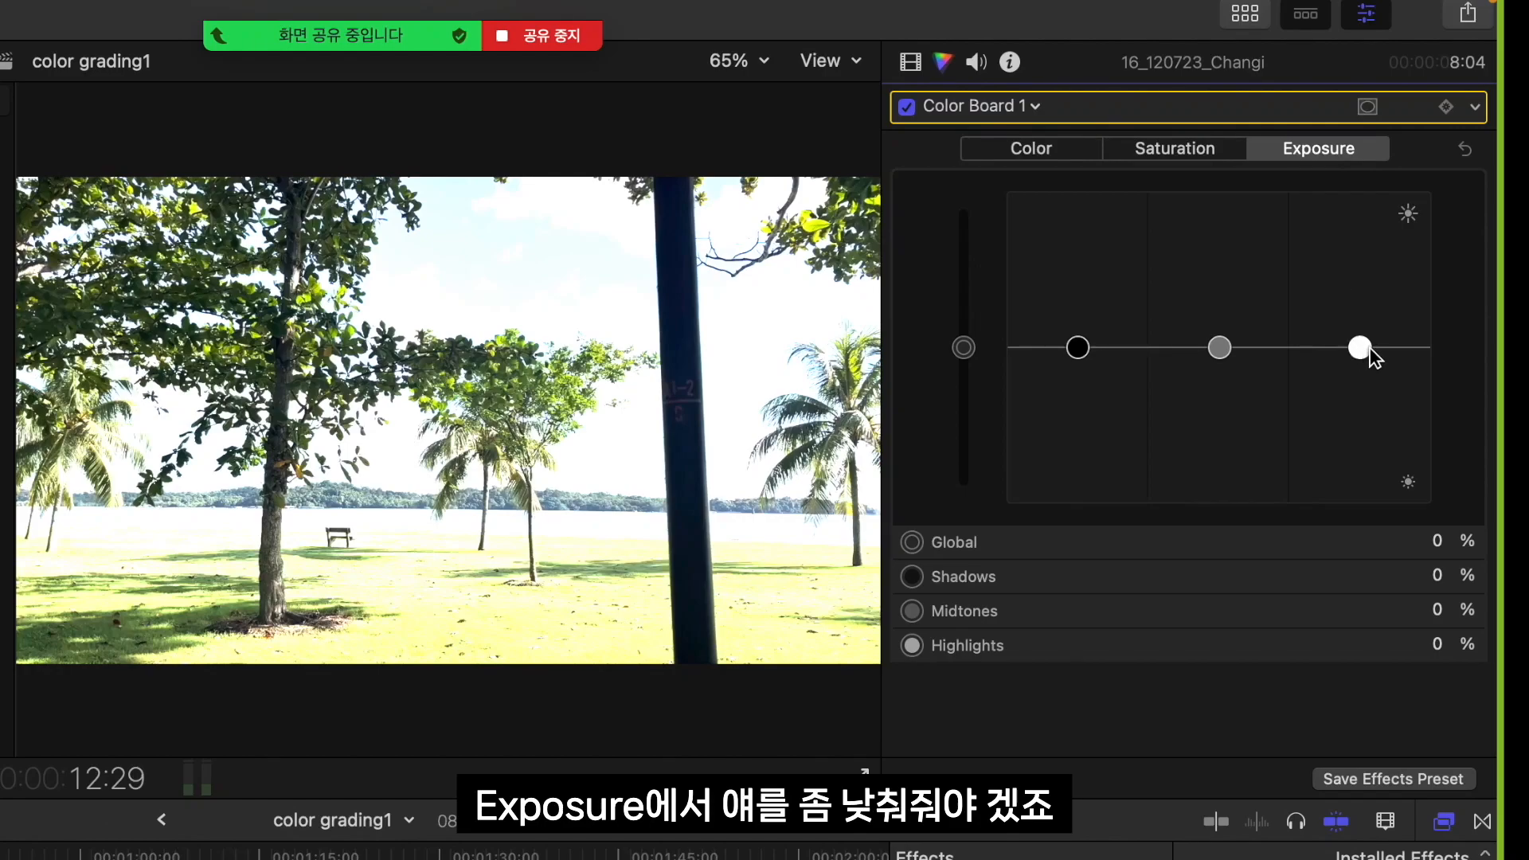
# Correct the park clip's exposure with highlights at -60% and midtones at 14%, trying darker shadows and returning them to 0%
pyautogui.moveTo(1429, 251); pyautogui.dragTo(1432, 265)
pyautogui.moveTo(1366, 372); pyautogui.dragTo(1360, 428)
pyautogui.moveTo(1218, 347)
pyautogui.mouseDown()
pyautogui.moveTo(1215, 391)
pyautogui.moveTo(1220, 336)
pyautogui.mouseUp()
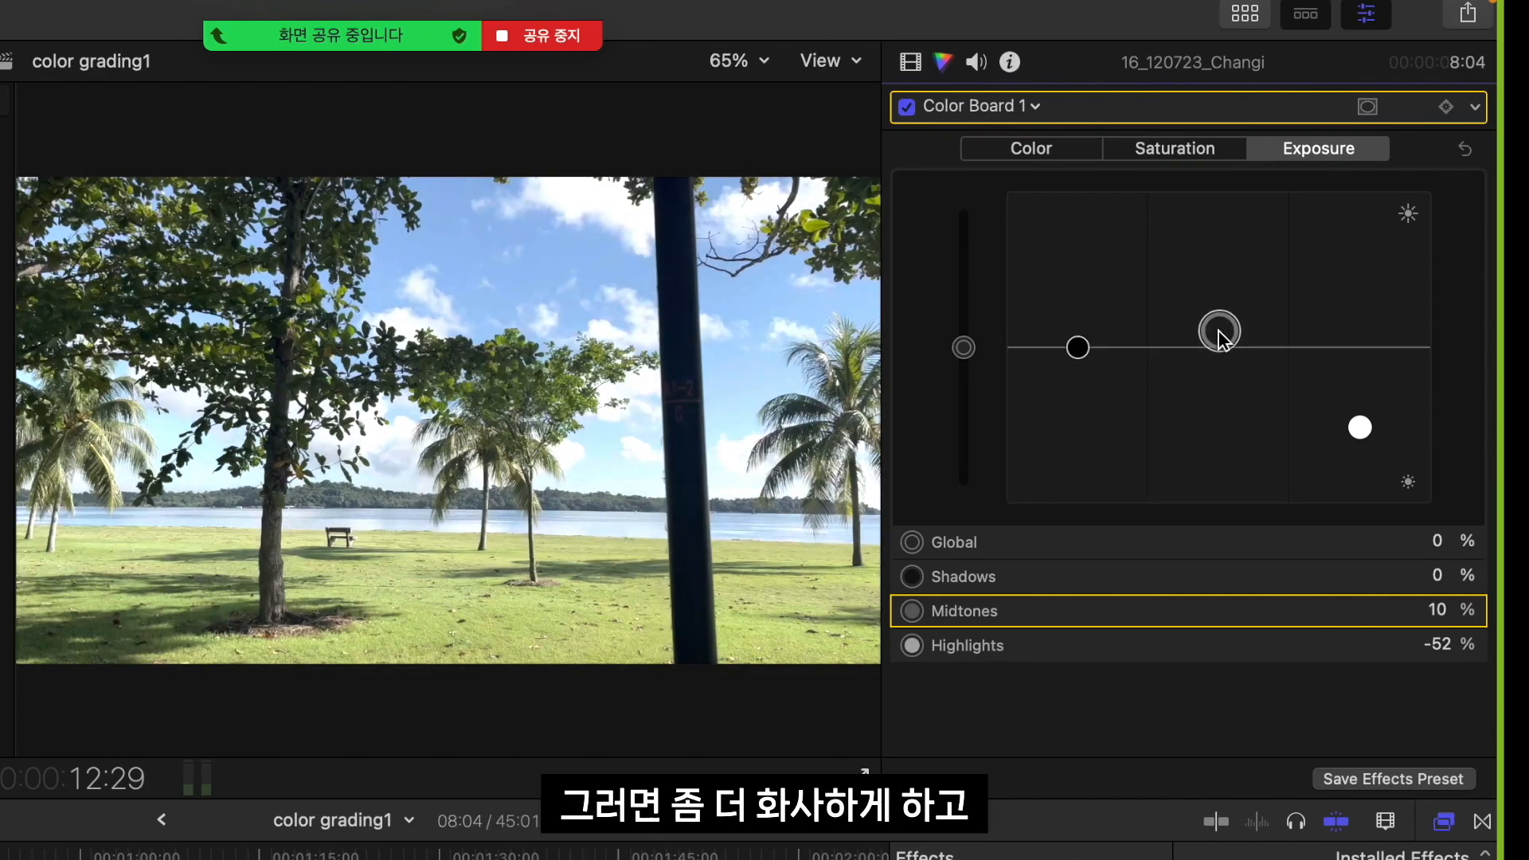
pyautogui.moveTo(1359, 427); pyautogui.dragTo(1360, 443)
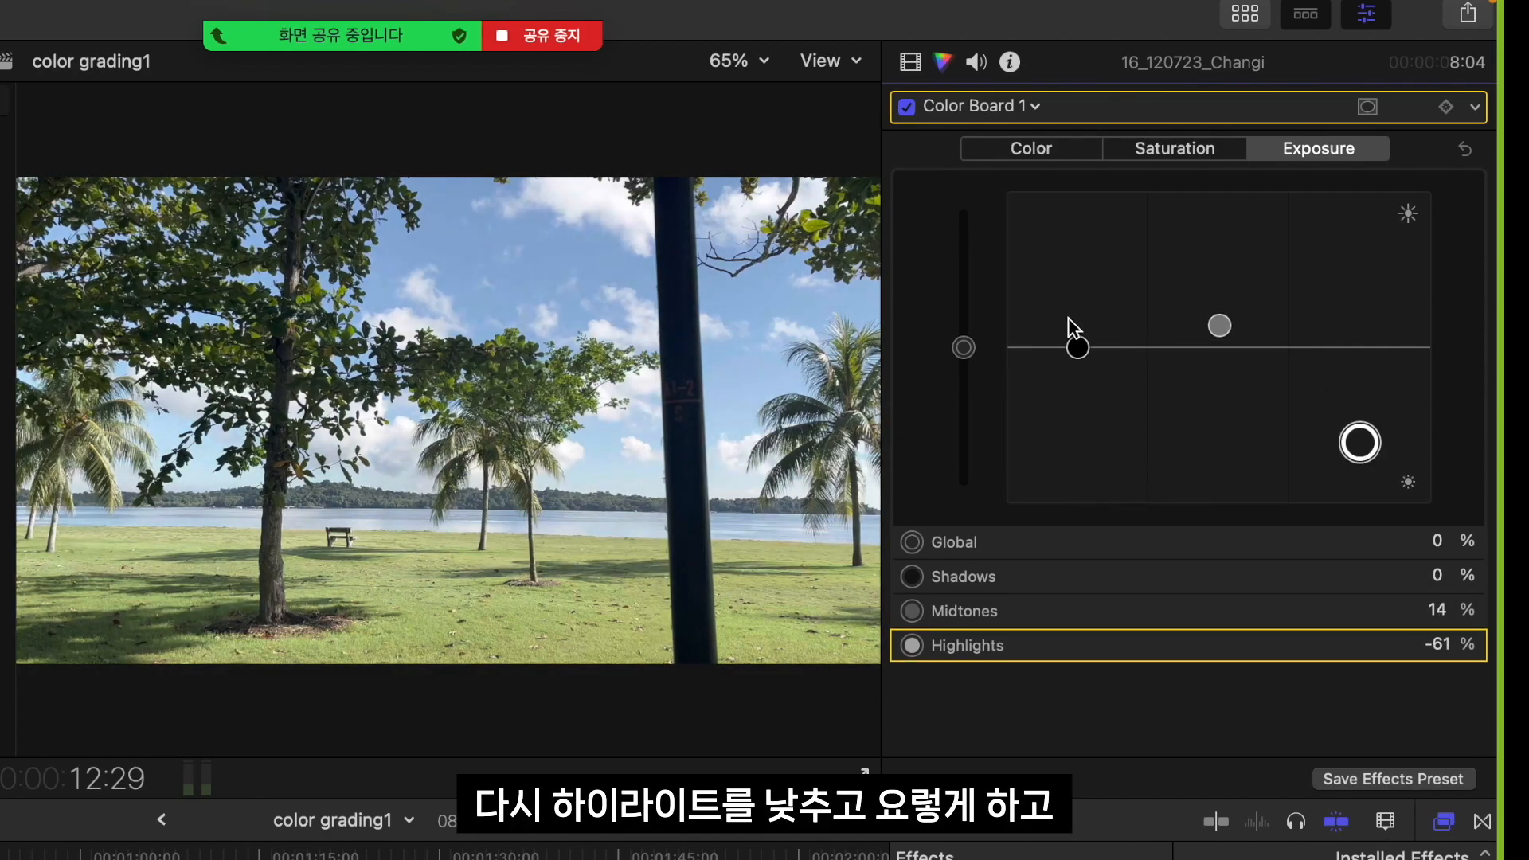
pyautogui.moveTo(1075, 350); pyautogui.dragTo(1074, 387)
pyautogui.moveTo(1363, 442)
pyautogui.mouseDown()
pyautogui.moveTo(1366, 412)
pyautogui.moveTo(1366, 436)
pyautogui.mouseUp()
pyautogui.moveTo(1077, 385); pyautogui.dragTo(1076, 347)
pyautogui.moveTo(1360, 430); pyautogui.dragTo(1363, 434)
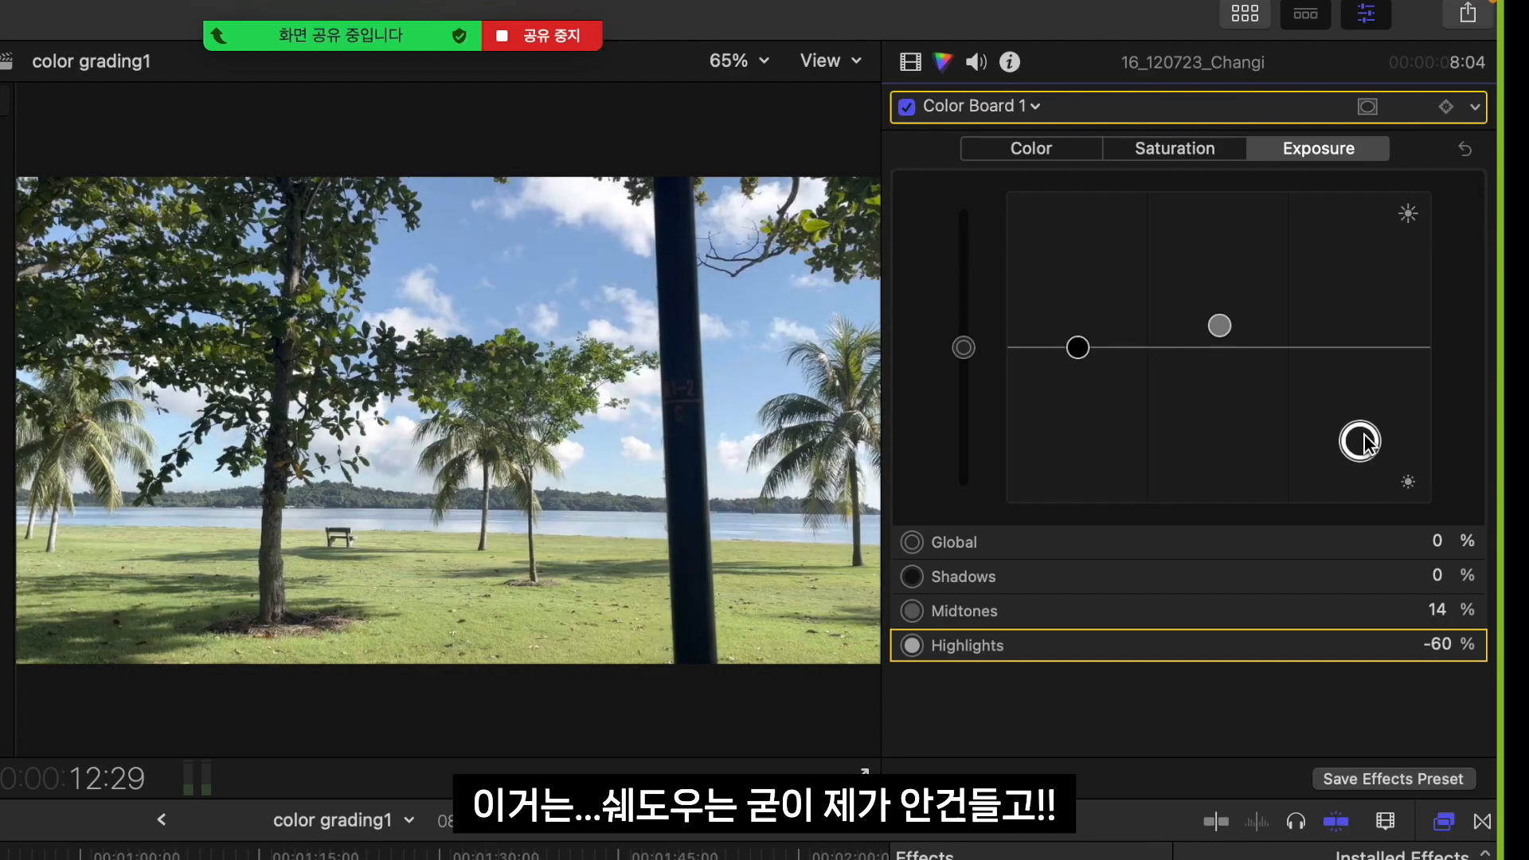
# Set the Color Board saturation to 98% for highlights, 41% for midtones and 6% for shadows
pyautogui.click(1174, 151)
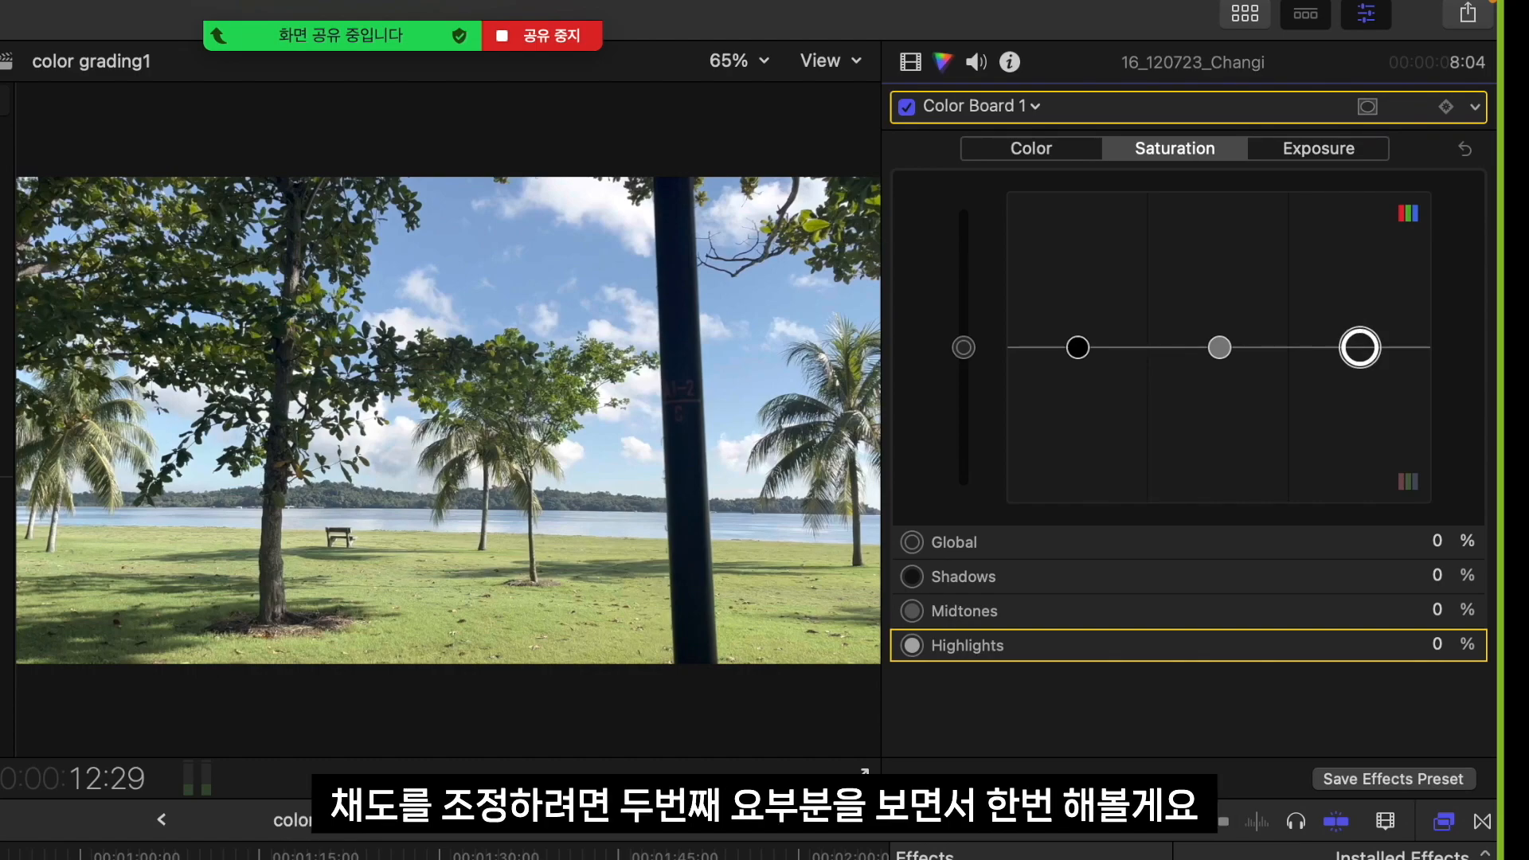
pyautogui.moveTo(1363, 348); pyautogui.dragTo(1386, 195)
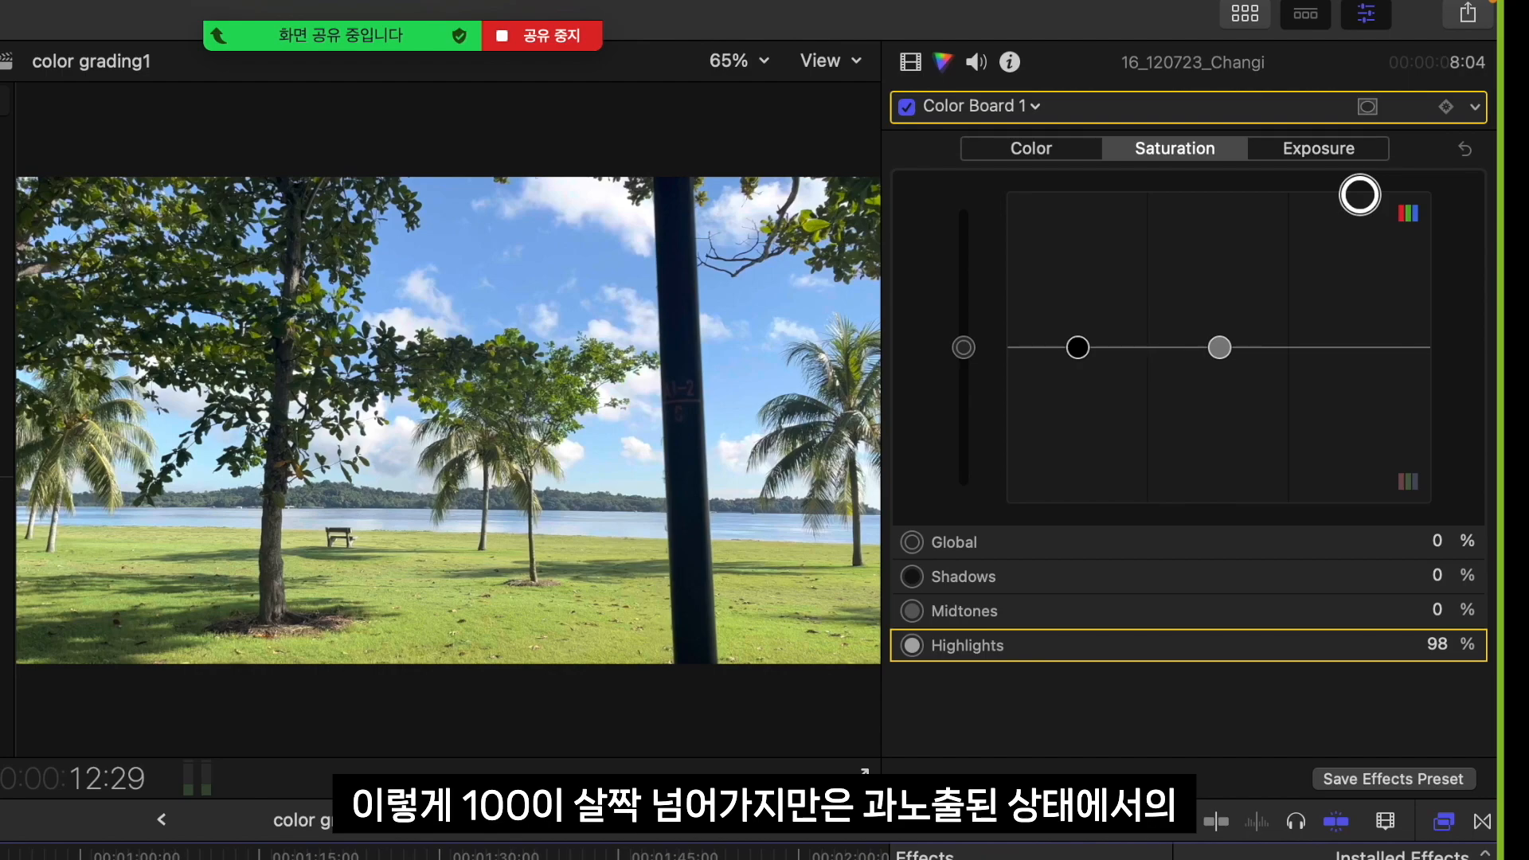
pyautogui.press('F1')
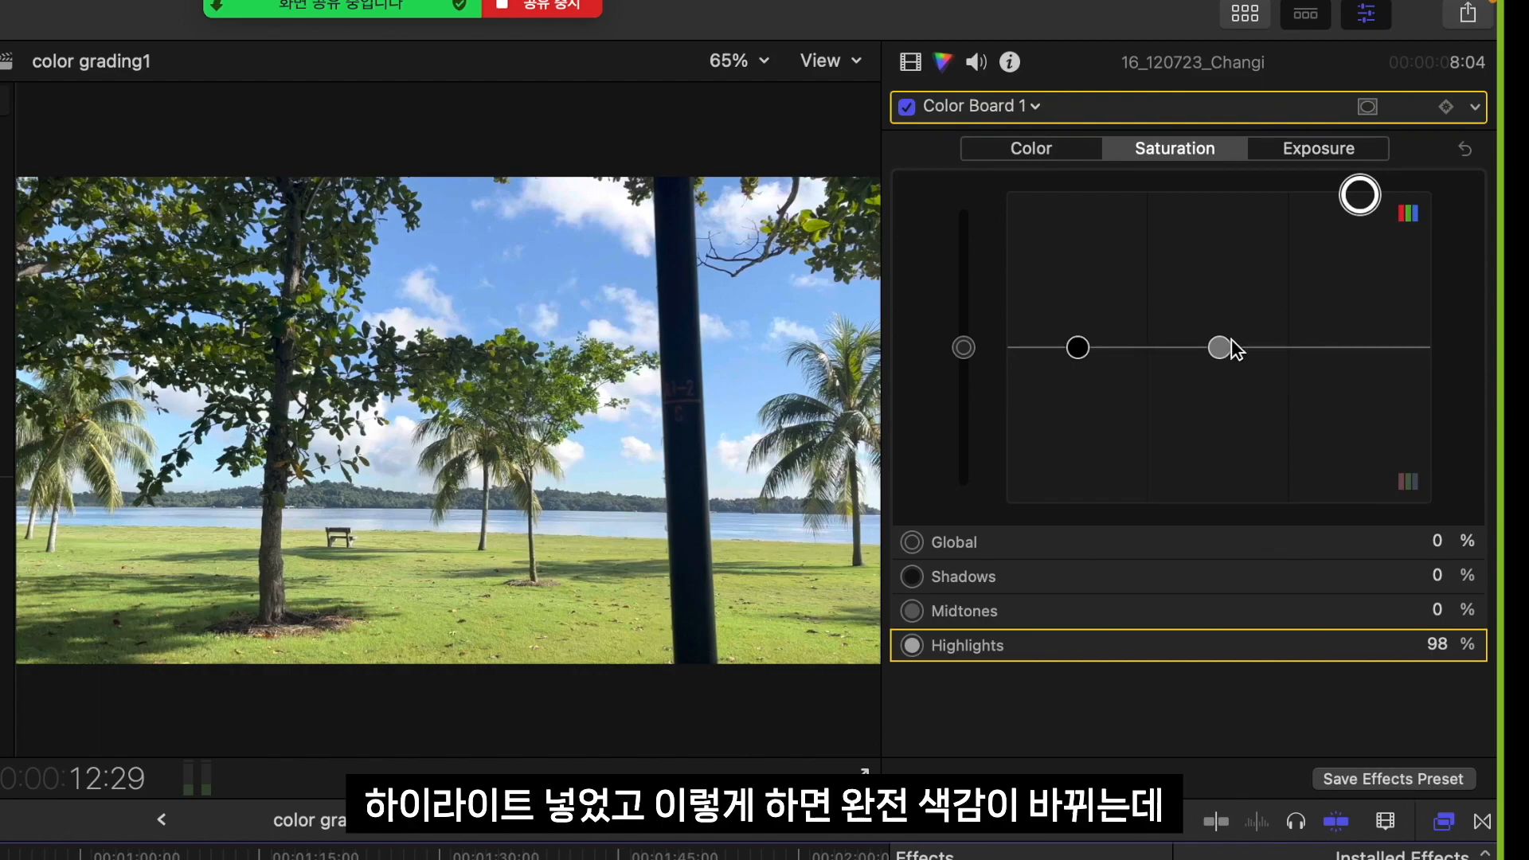
pyautogui.moveTo(1219, 347); pyautogui.dragTo(1219, 192)
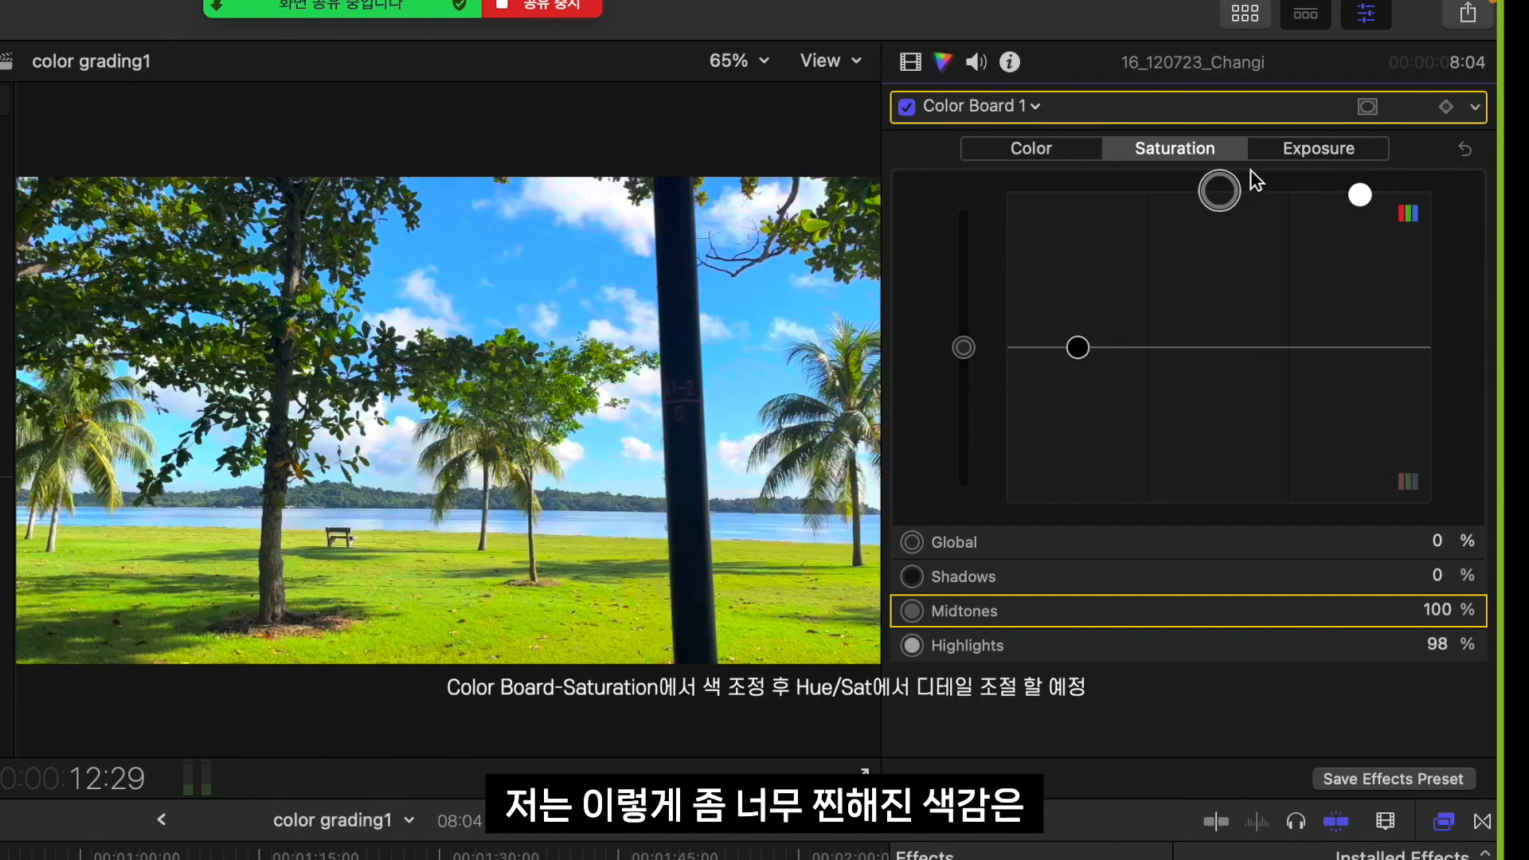
pyautogui.moveTo(1220, 192); pyautogui.dragTo(1218, 281)
pyautogui.moveTo(1077, 347)
pyautogui.mouseDown()
pyautogui.moveTo(1078, 505)
pyautogui.moveTo(1075, 289)
pyautogui.moveTo(1077, 337)
pyautogui.mouseUp()
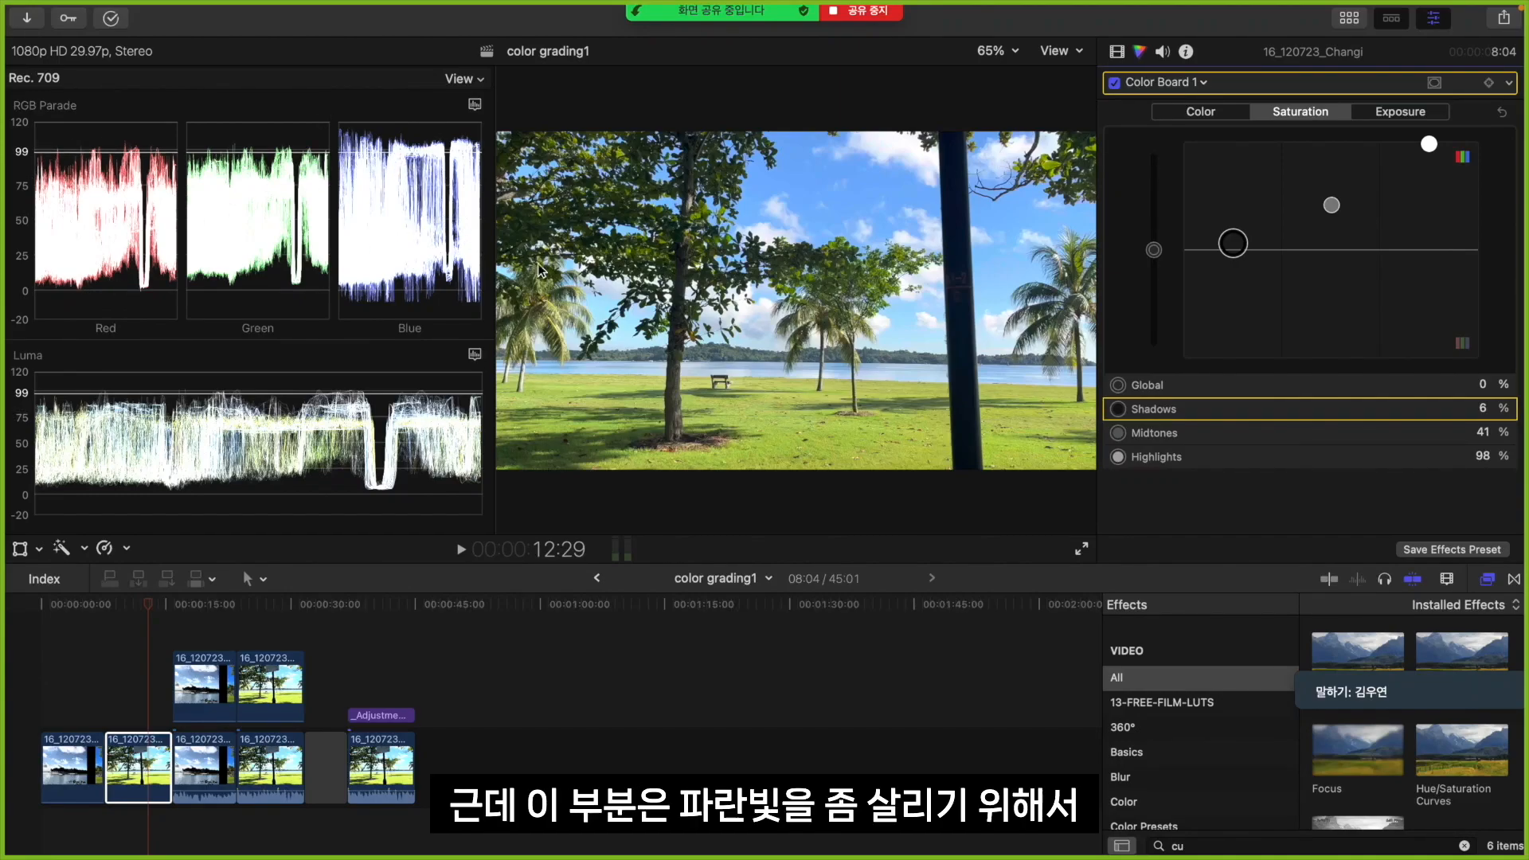
pyautogui.press('XF86MonBrightnessUp')
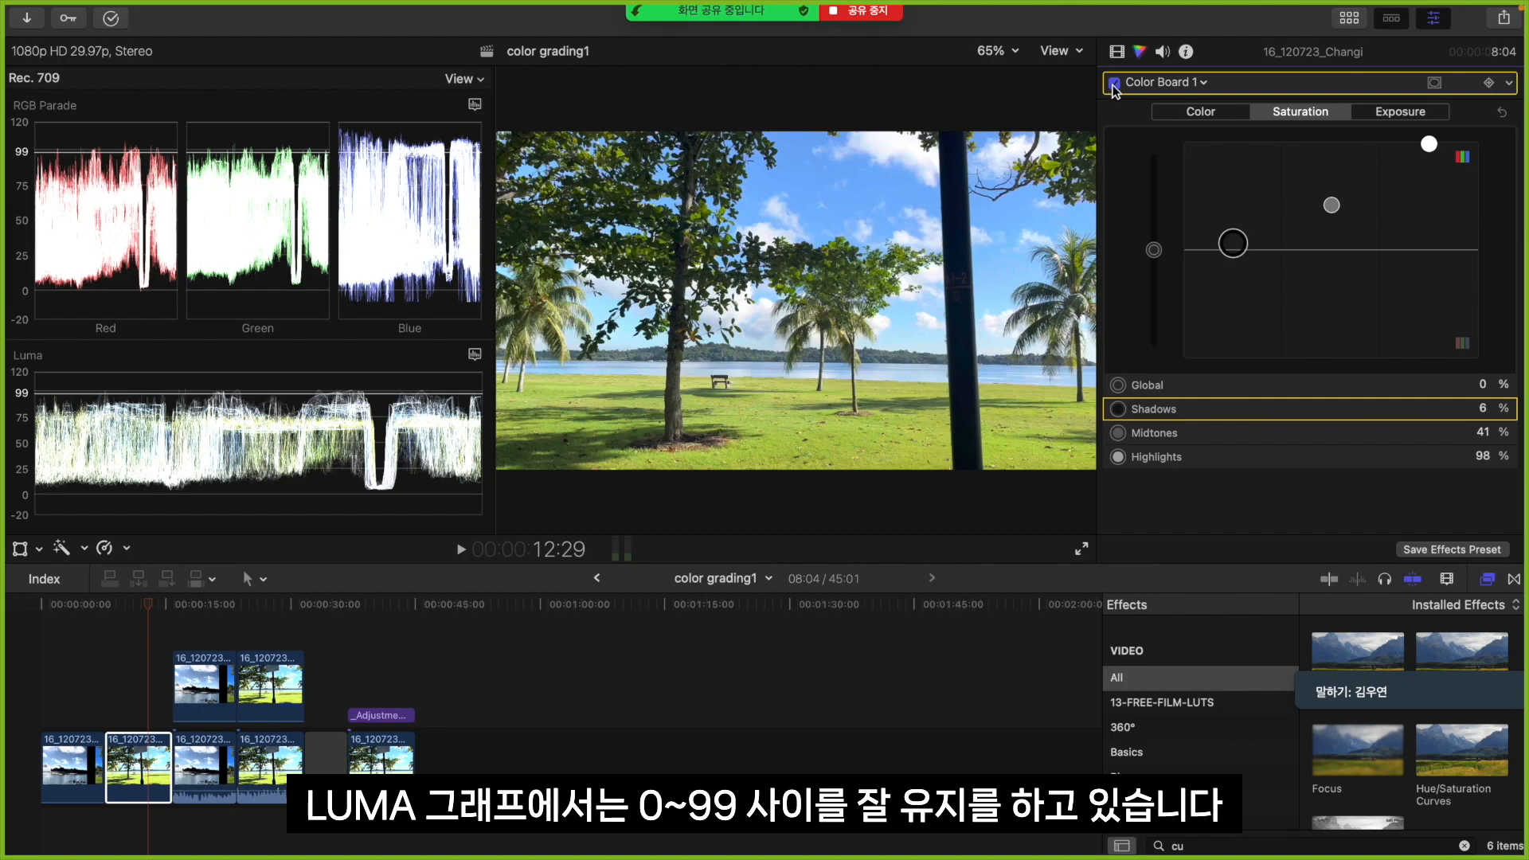
# Compare the park clip with the Color Board off and on, and add a Hue/Saturation Curves correction to it
pyautogui.click(1114, 83)
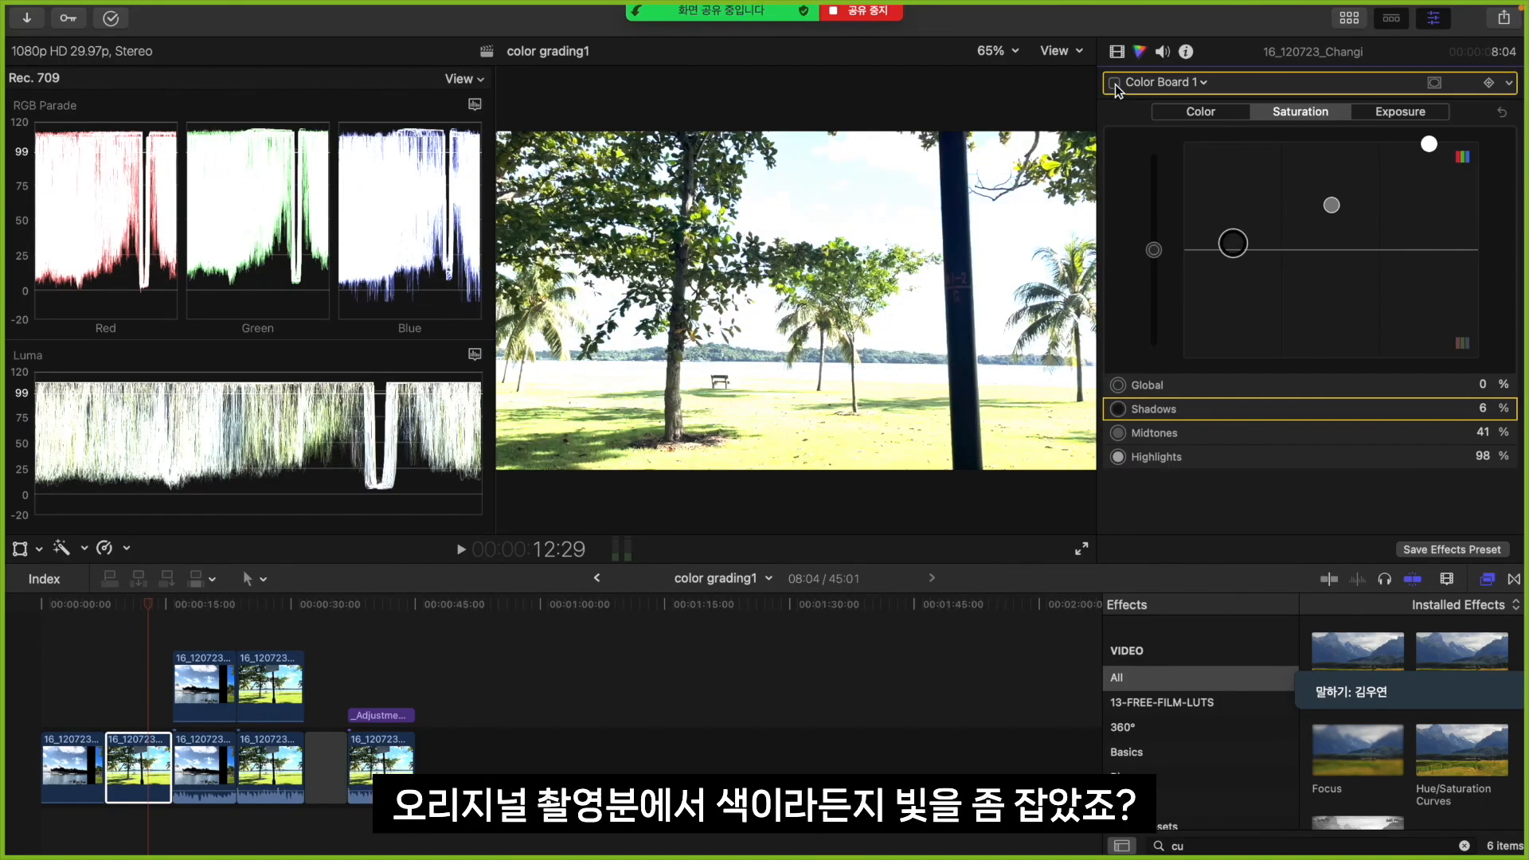
pyautogui.click(1113, 82)
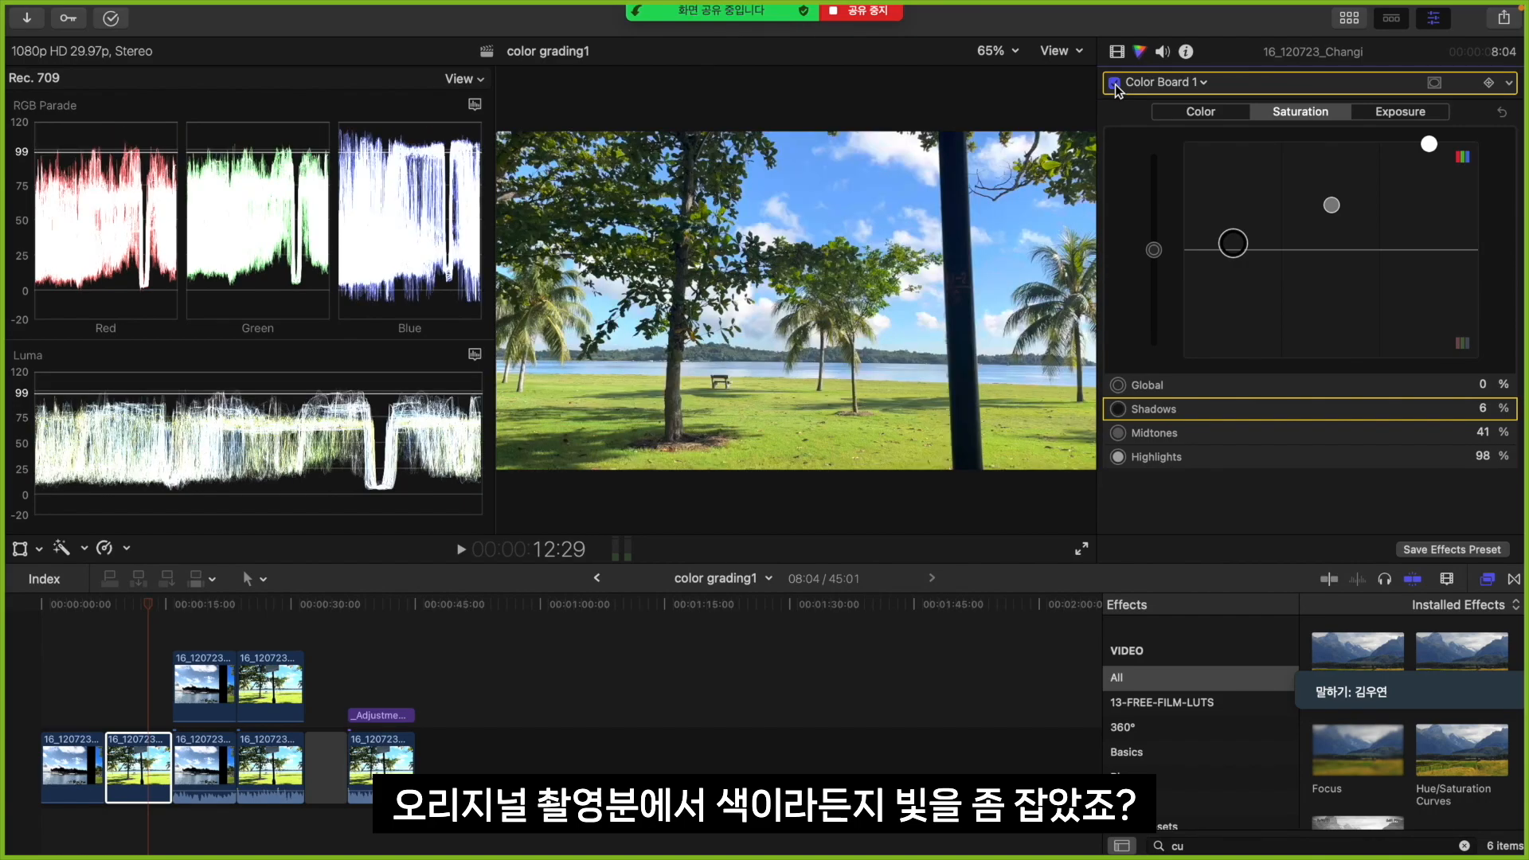
pyautogui.click(1161, 84)
pyautogui.click(1229, 239)
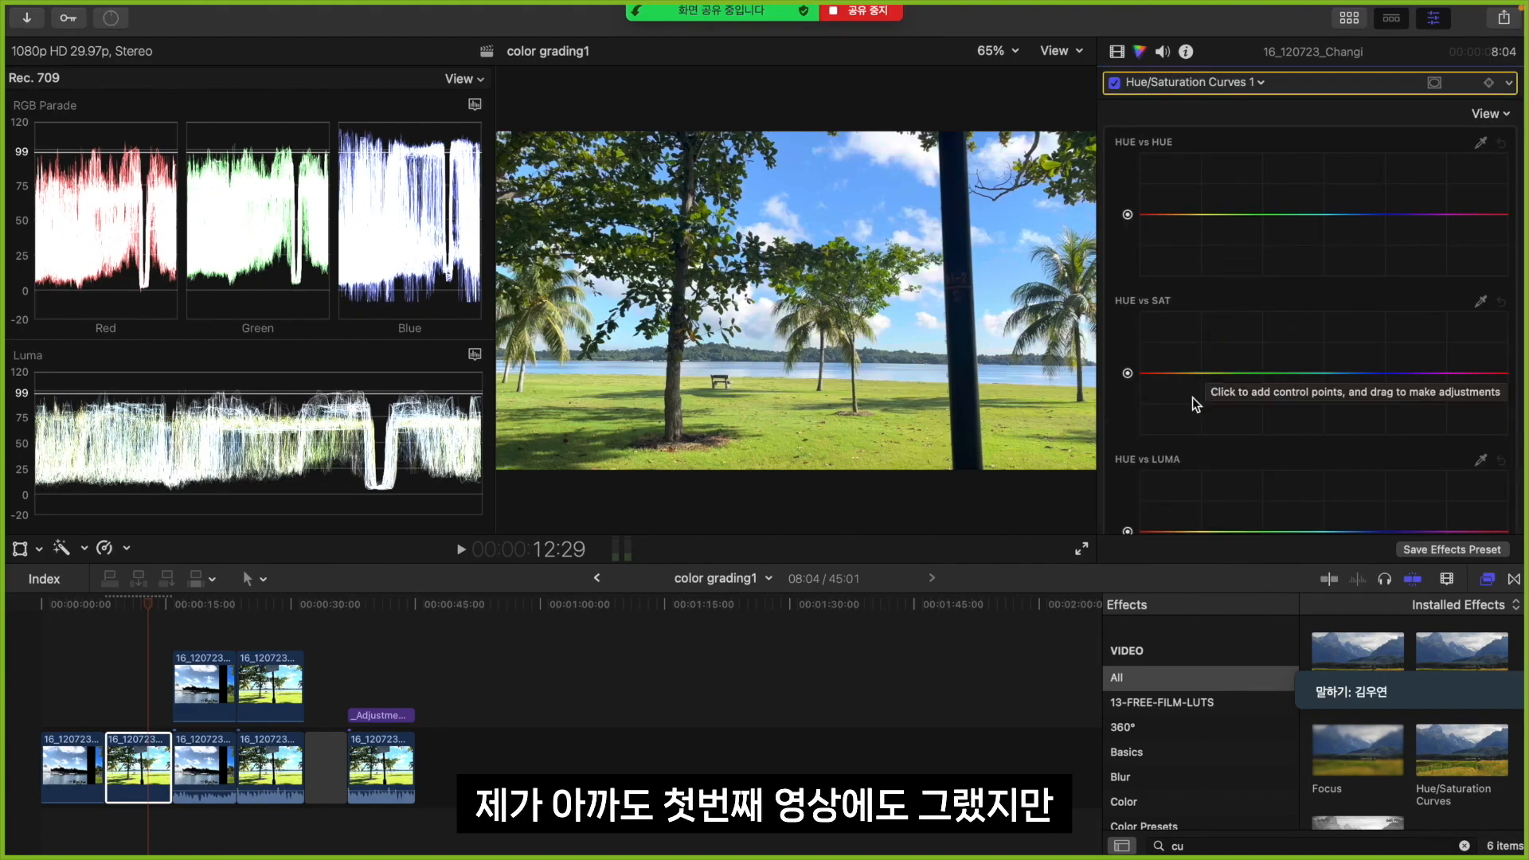
pyautogui.click(88, 706)
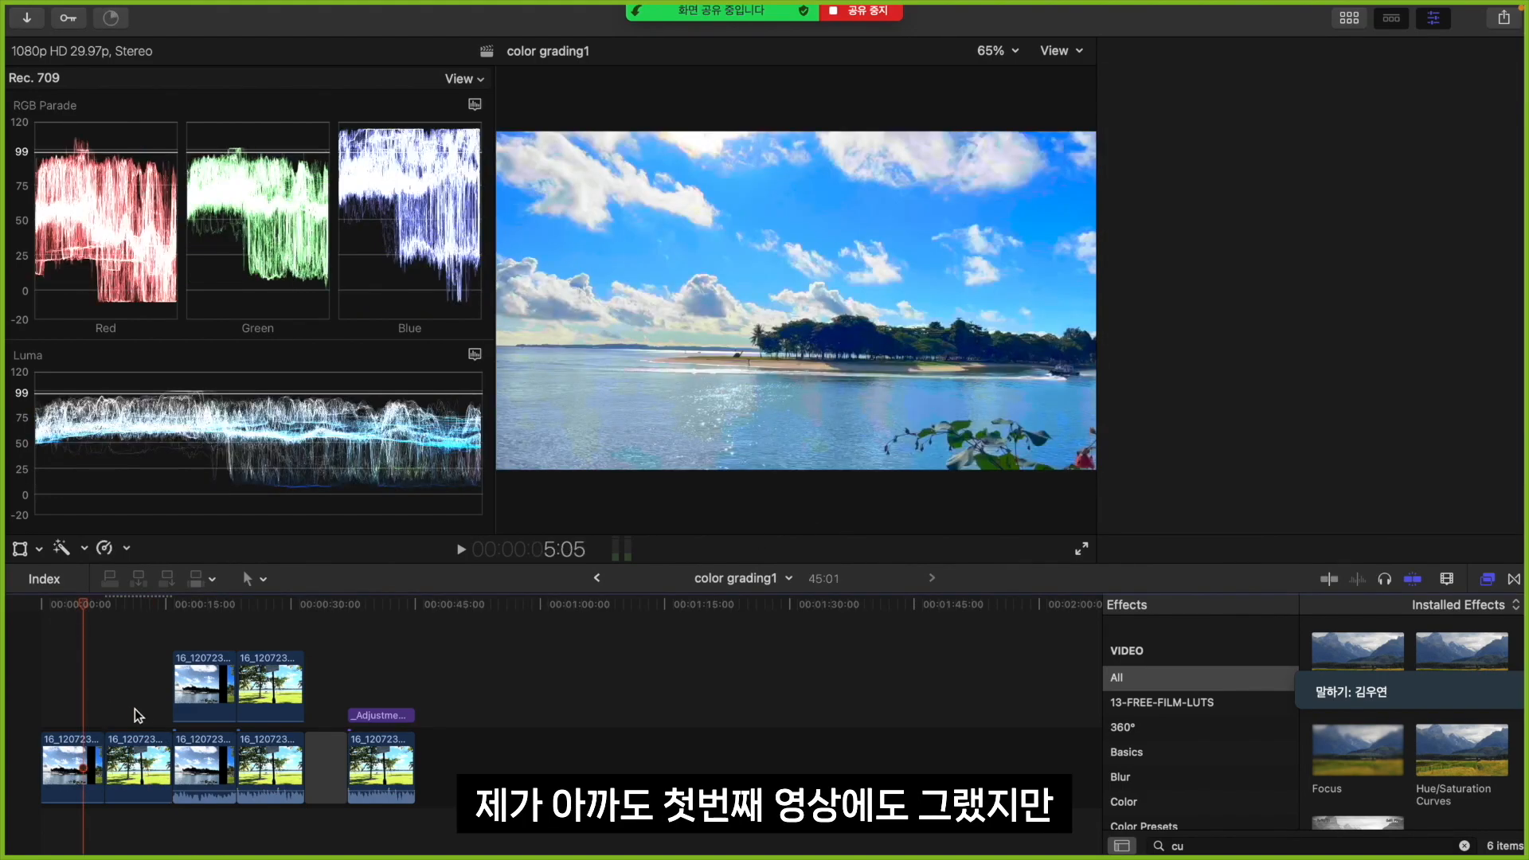
pyautogui.click(142, 752)
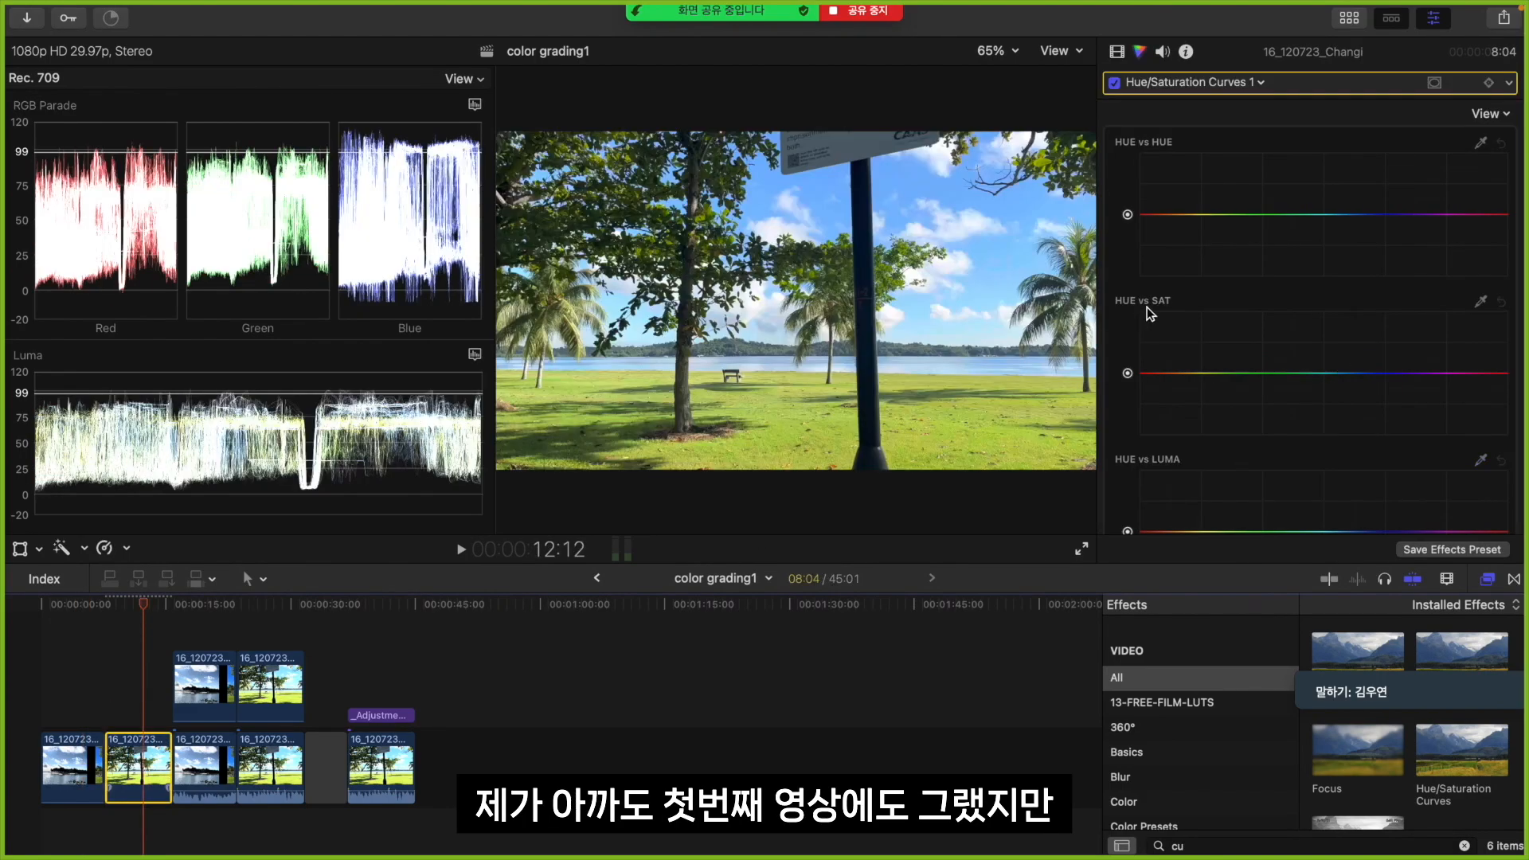
# Sample the sky and the grass for the HUE vs SAT curve, and raise the saturation of both colors slightly
pyautogui.click(1481, 301)
pyautogui.click(868, 191)
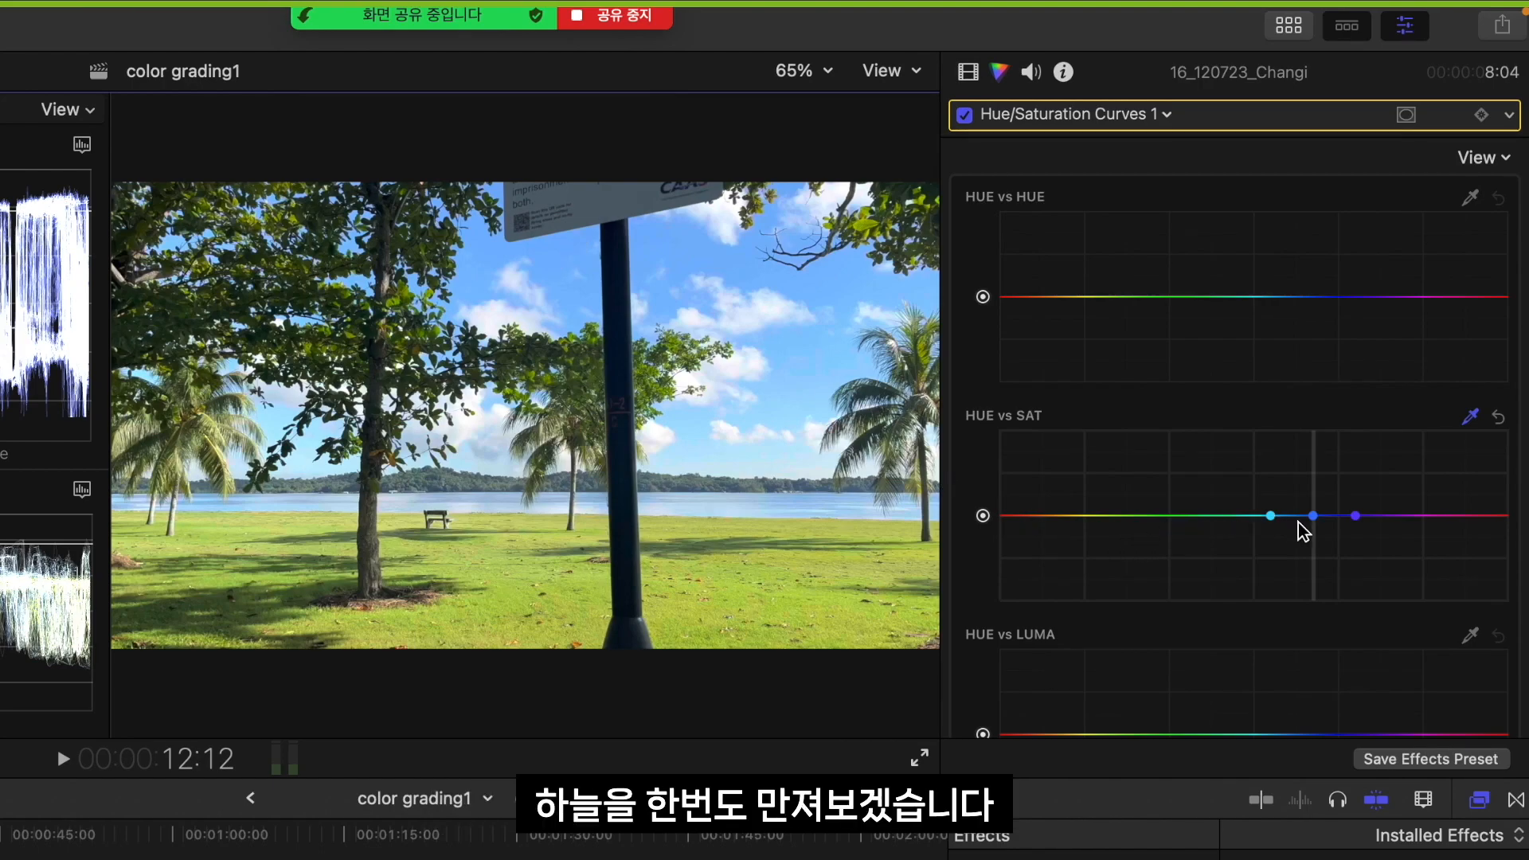
pyautogui.moveTo(1315, 519)
pyautogui.mouseDown()
pyautogui.moveTo(1315, 471)
pyautogui.moveTo(1318, 506)
pyautogui.mouseUp()
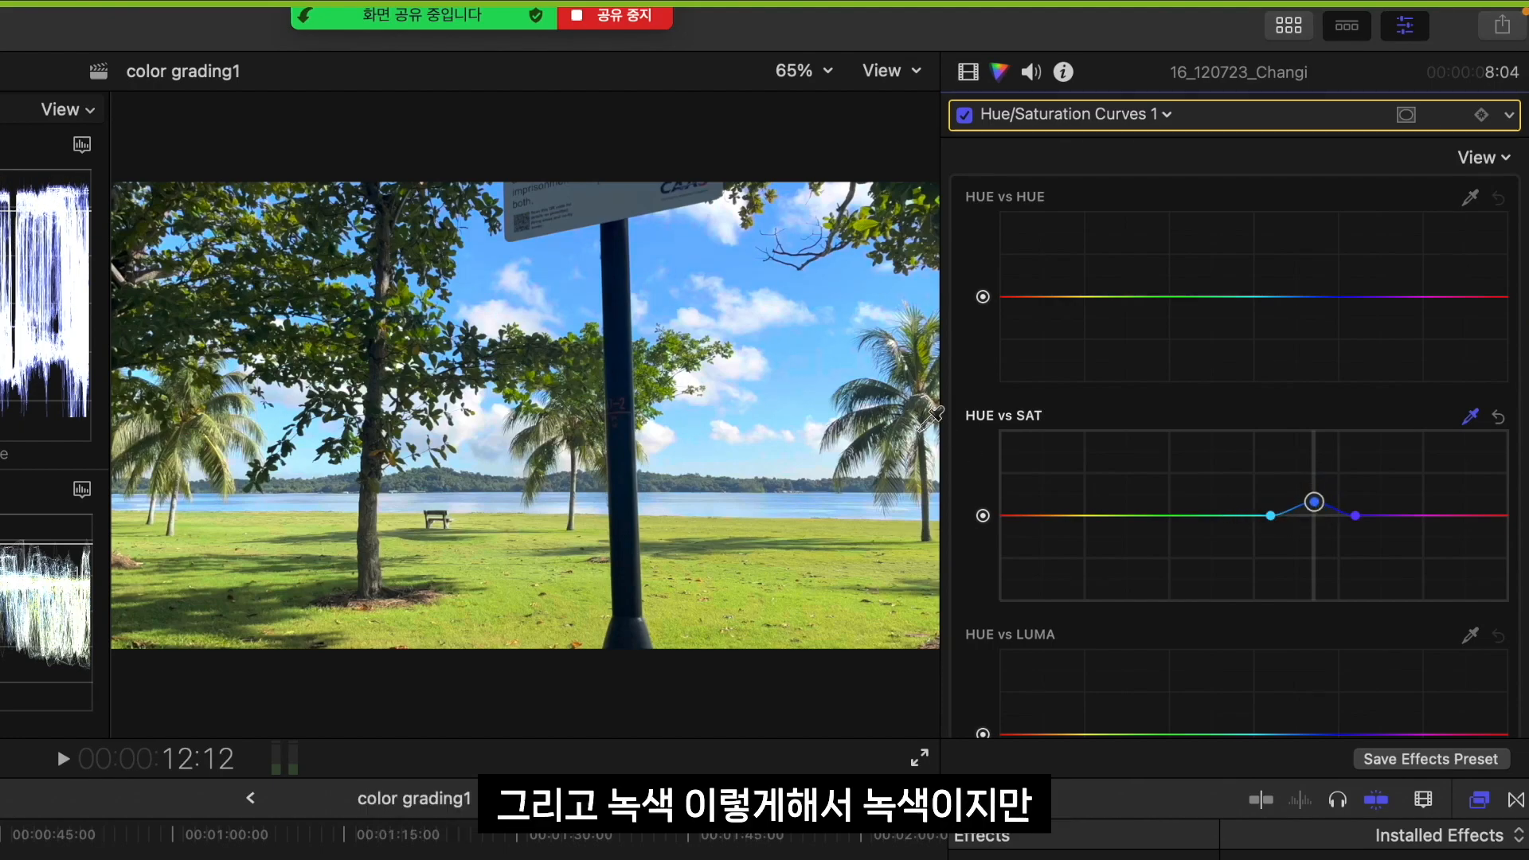
pyautogui.click(487, 561)
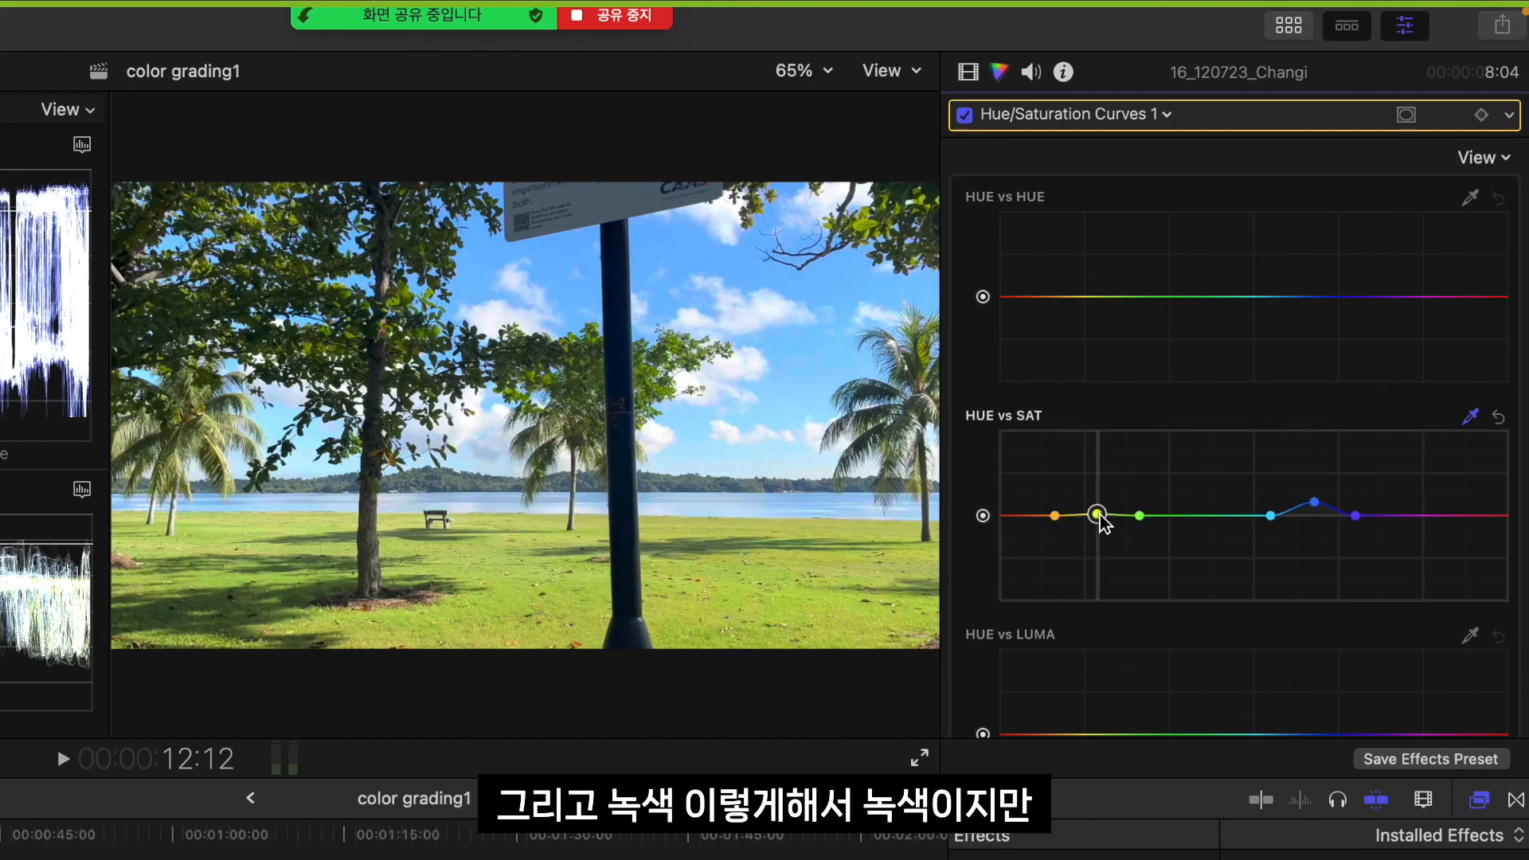
pyautogui.moveTo(1097, 515)
pyautogui.mouseDown()
pyautogui.moveTo(1102, 486)
pyautogui.moveTo(1099, 547)
pyautogui.moveTo(1100, 511)
pyautogui.mouseUp()
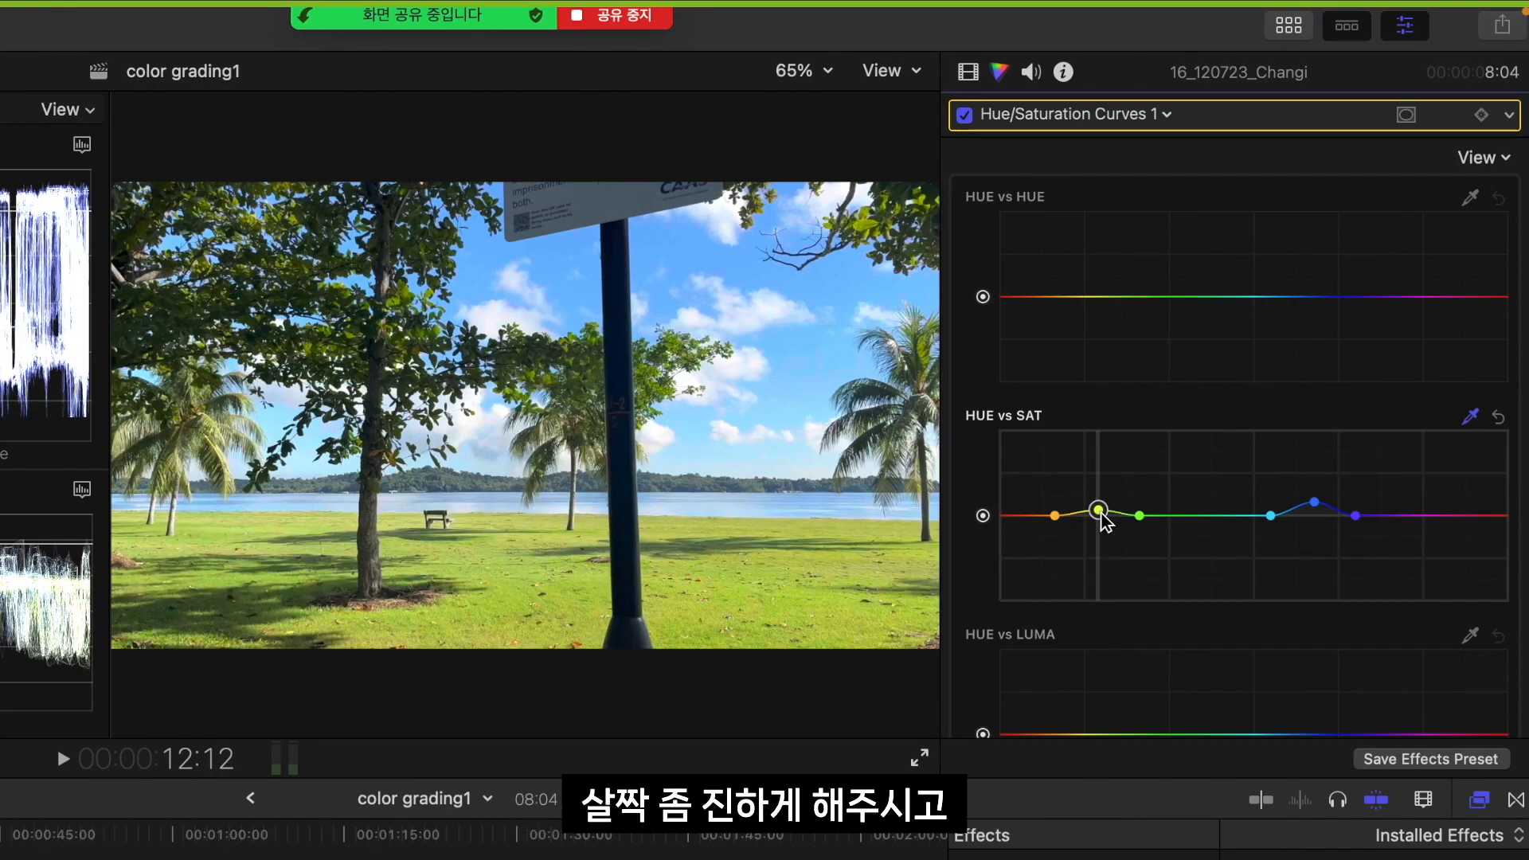
# Sample the upper tree leaves for the HUE vs SAT curve, raise that green, and raise an added yellow-green point
pyautogui.click(237, 216)
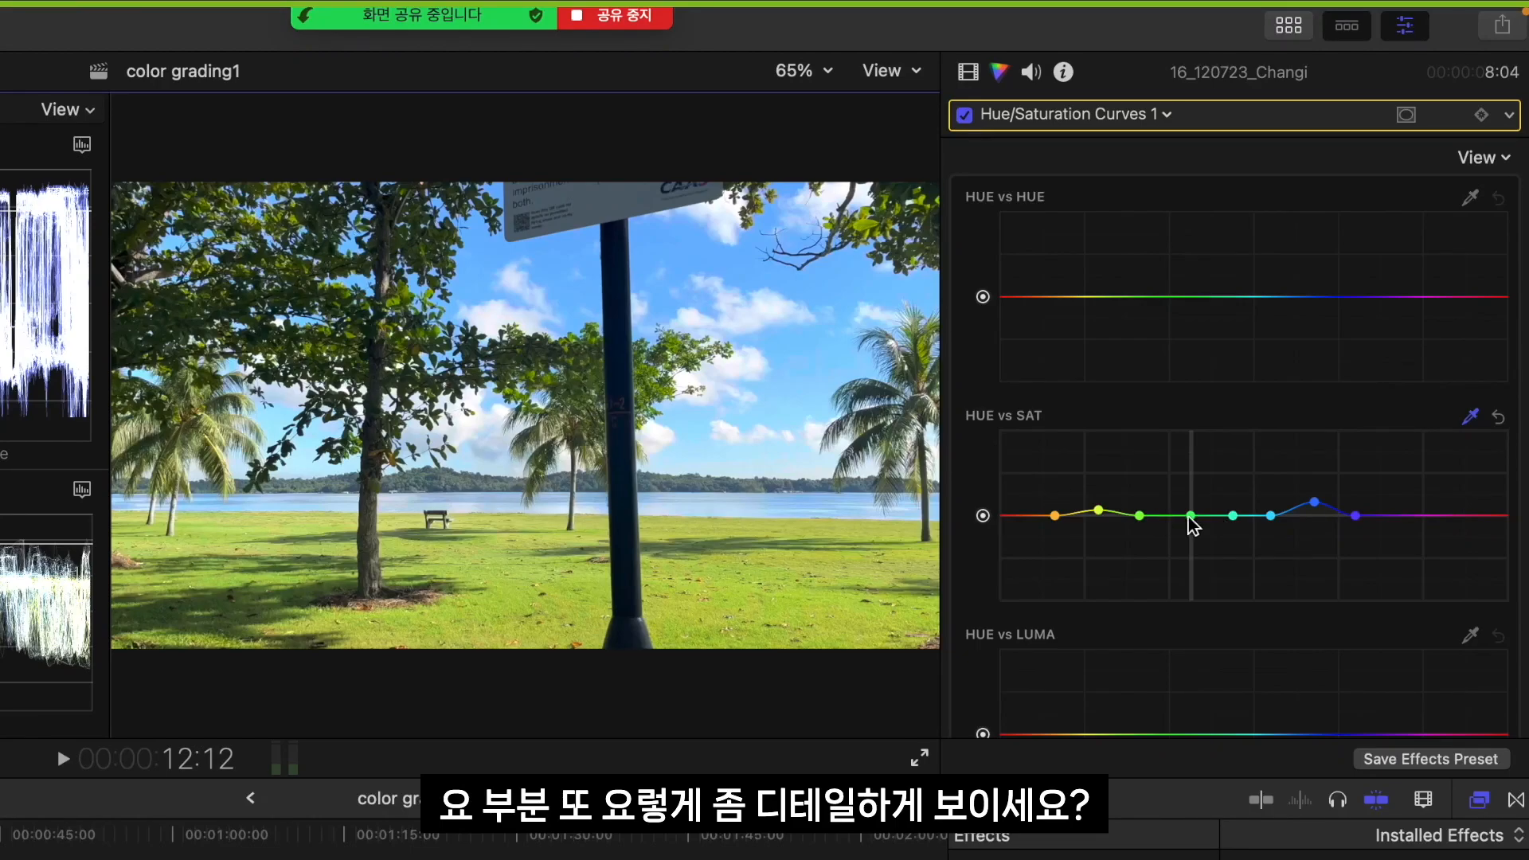
pyautogui.moveTo(1191, 515)
pyautogui.mouseDown()
pyautogui.moveTo(1197, 458)
pyautogui.moveTo(1198, 500)
pyautogui.mouseUp()
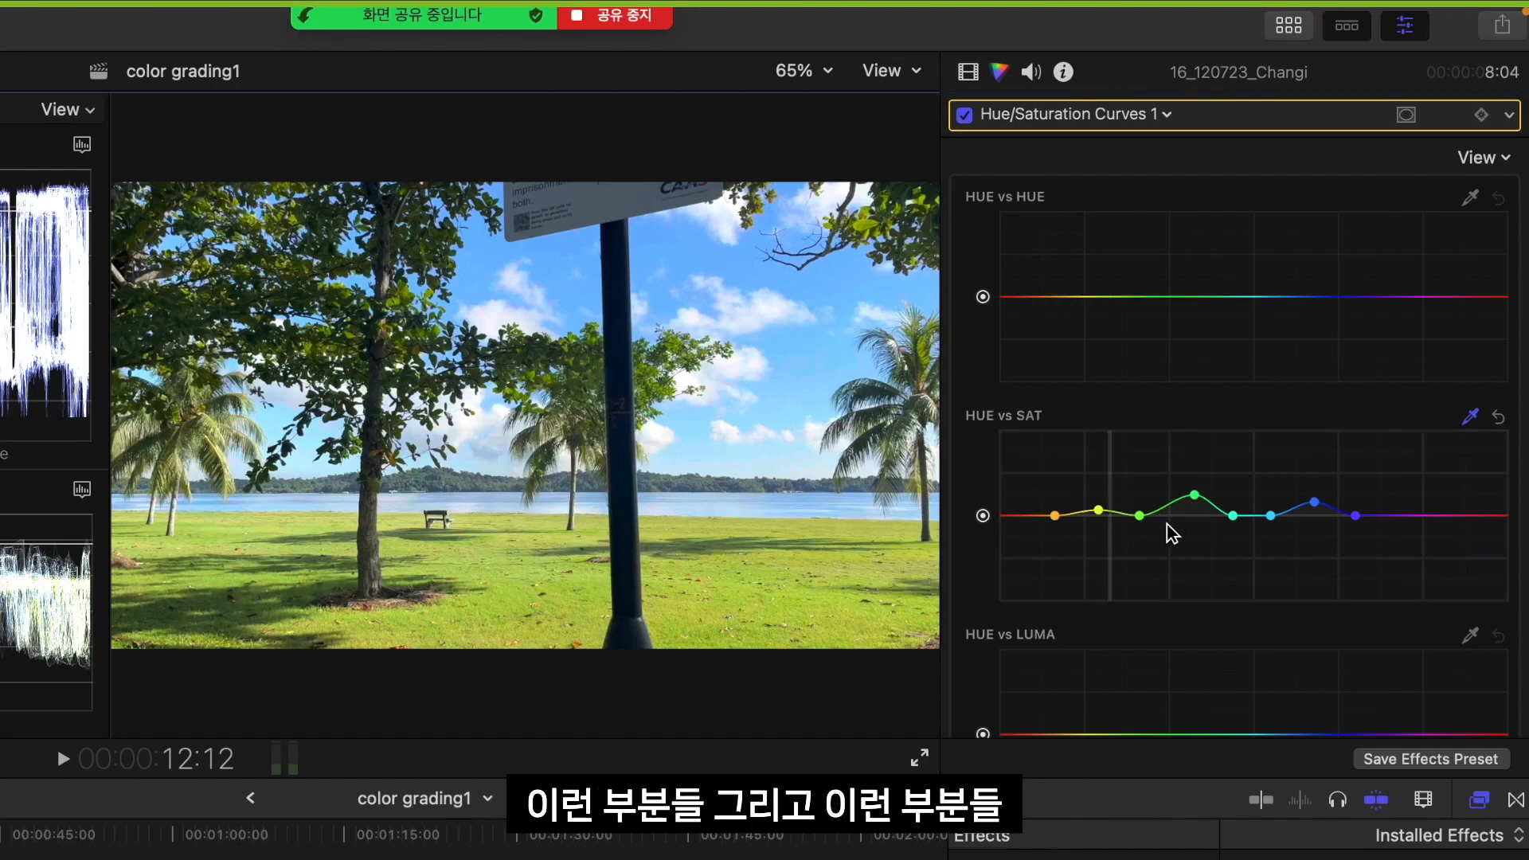
pyautogui.moveTo(1115, 515)
pyautogui.mouseDown()
pyautogui.moveTo(1130, 676)
pyautogui.moveTo(1110, 435)
pyautogui.moveTo(1120, 534)
pyautogui.mouseUp()
pyautogui.moveTo(1123, 589); pyautogui.dragTo(1117, 503)
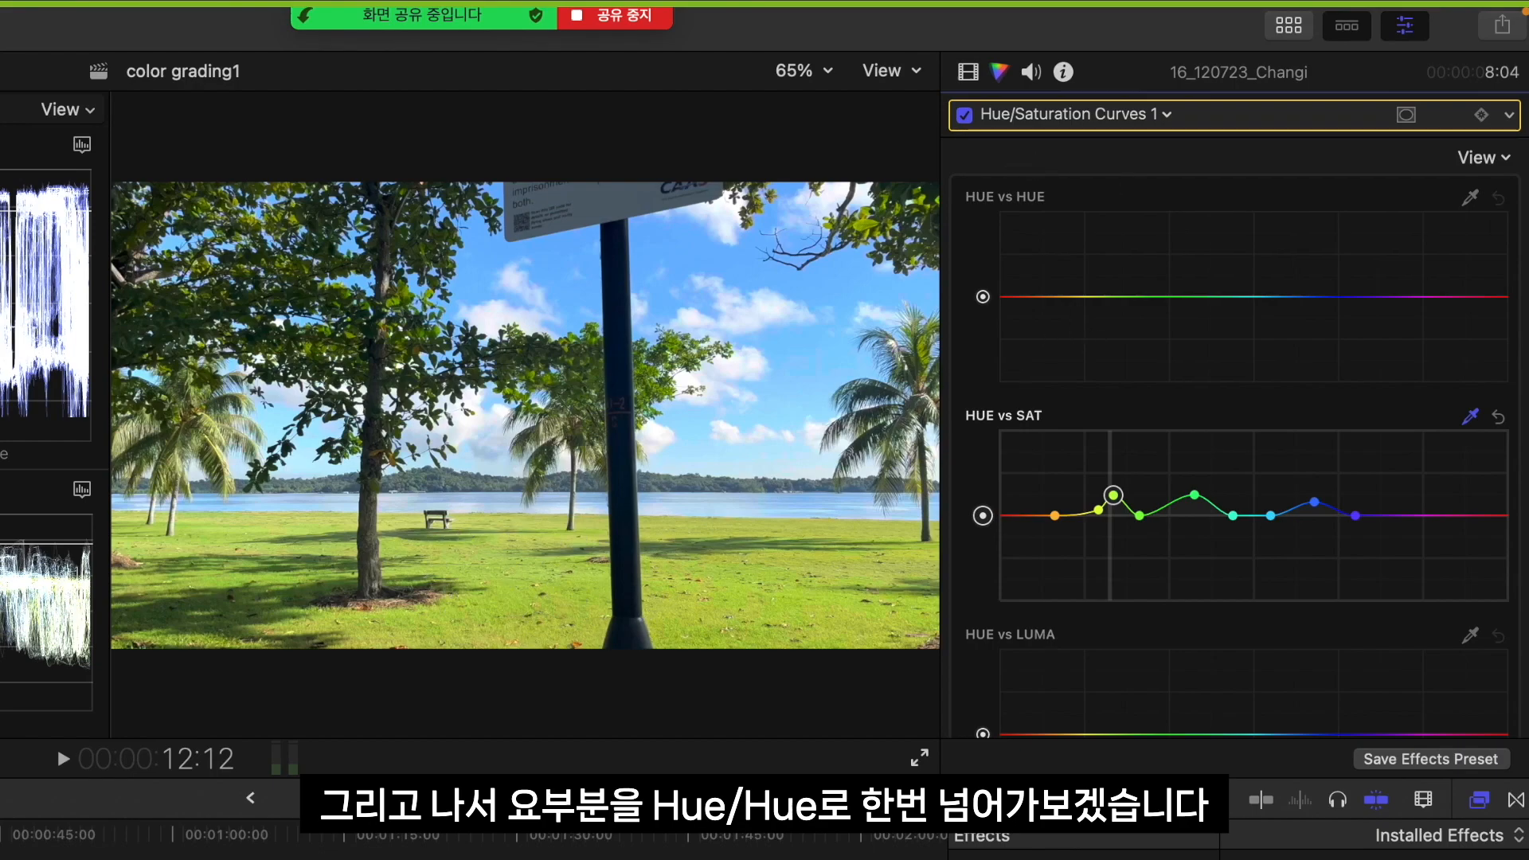
# Try shifting the sampled grass color strongly and slightly in both directions on the HUE vs HUE curve
pyautogui.click(1471, 199)
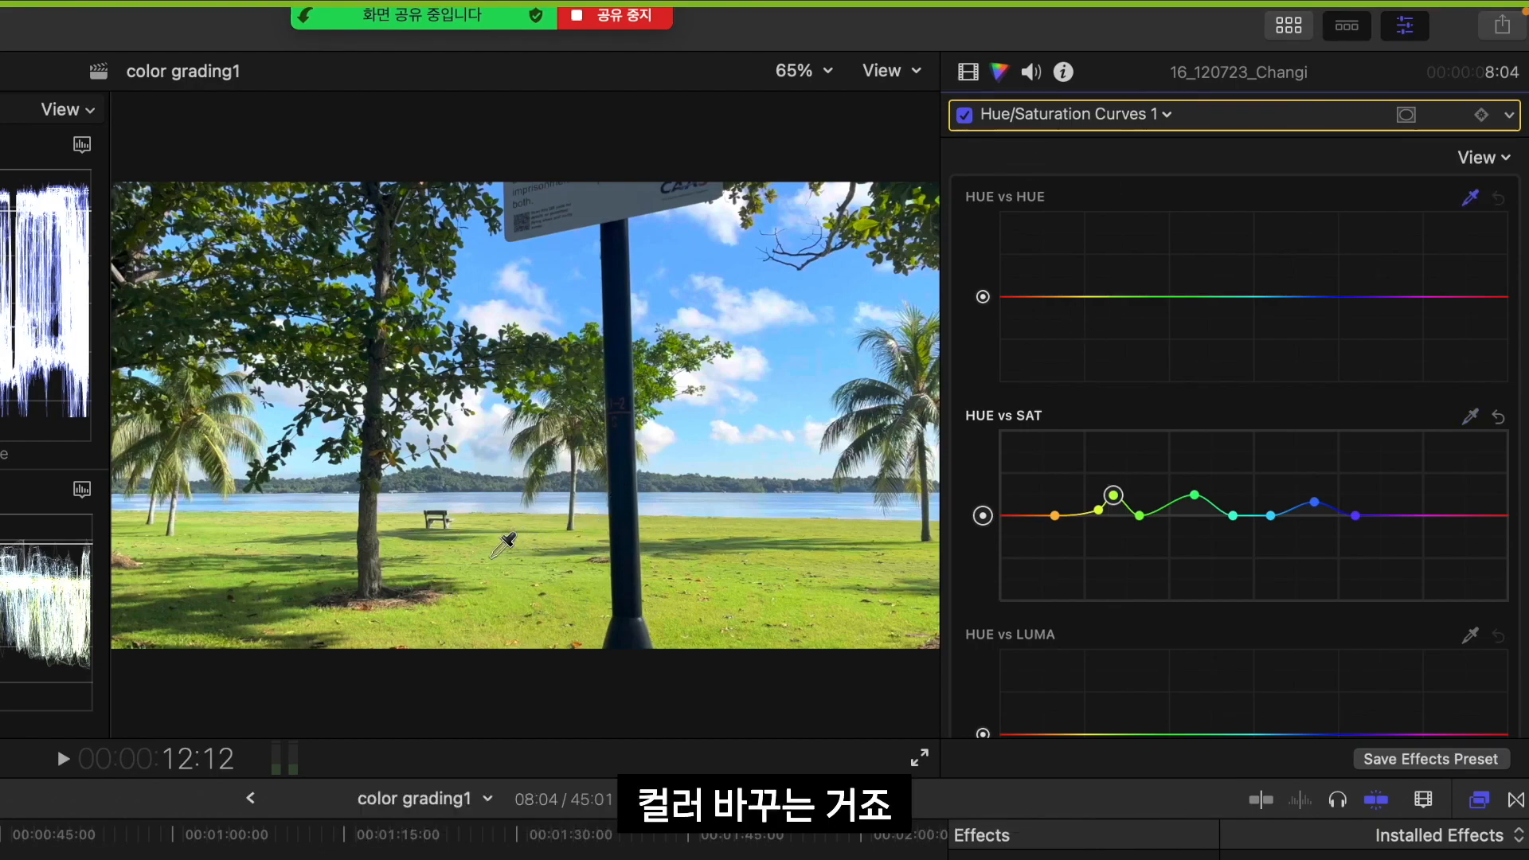
pyautogui.click(491, 561)
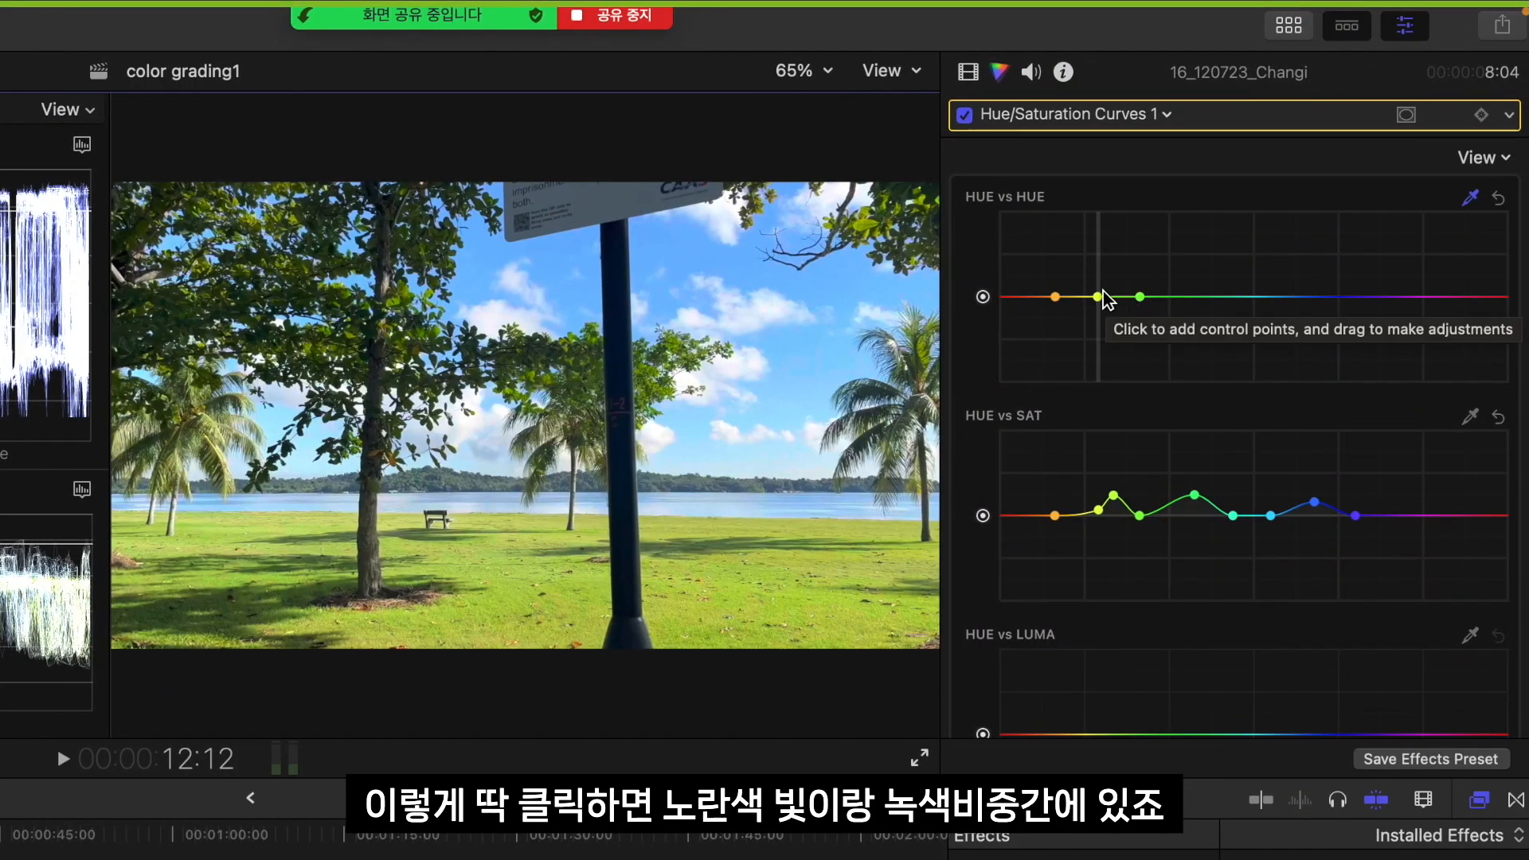
pyautogui.moveTo(1098, 297); pyautogui.dragTo(1089, 362)
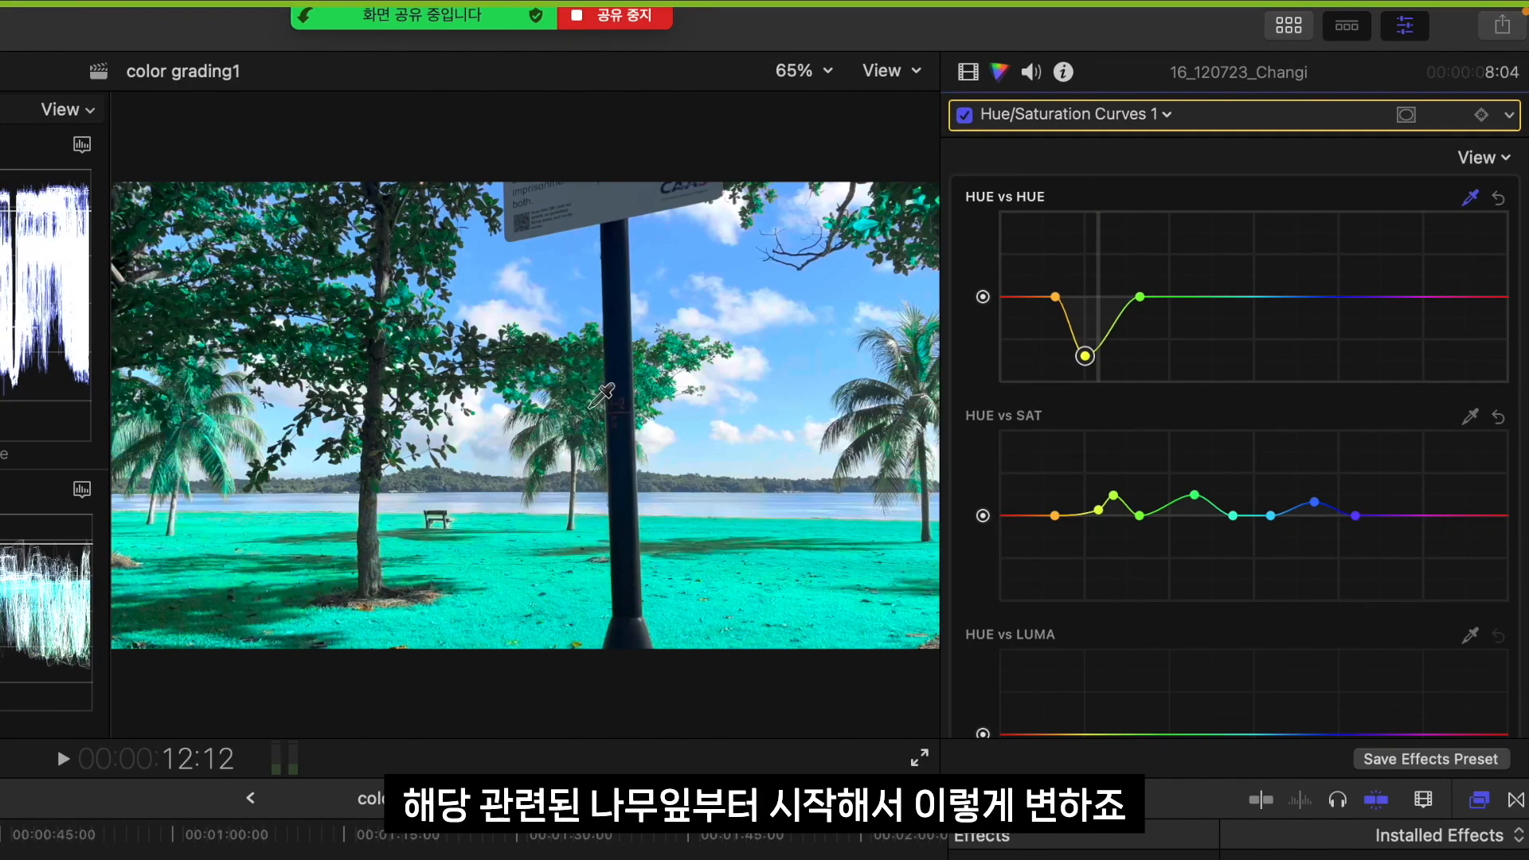
pyautogui.press('super+z')
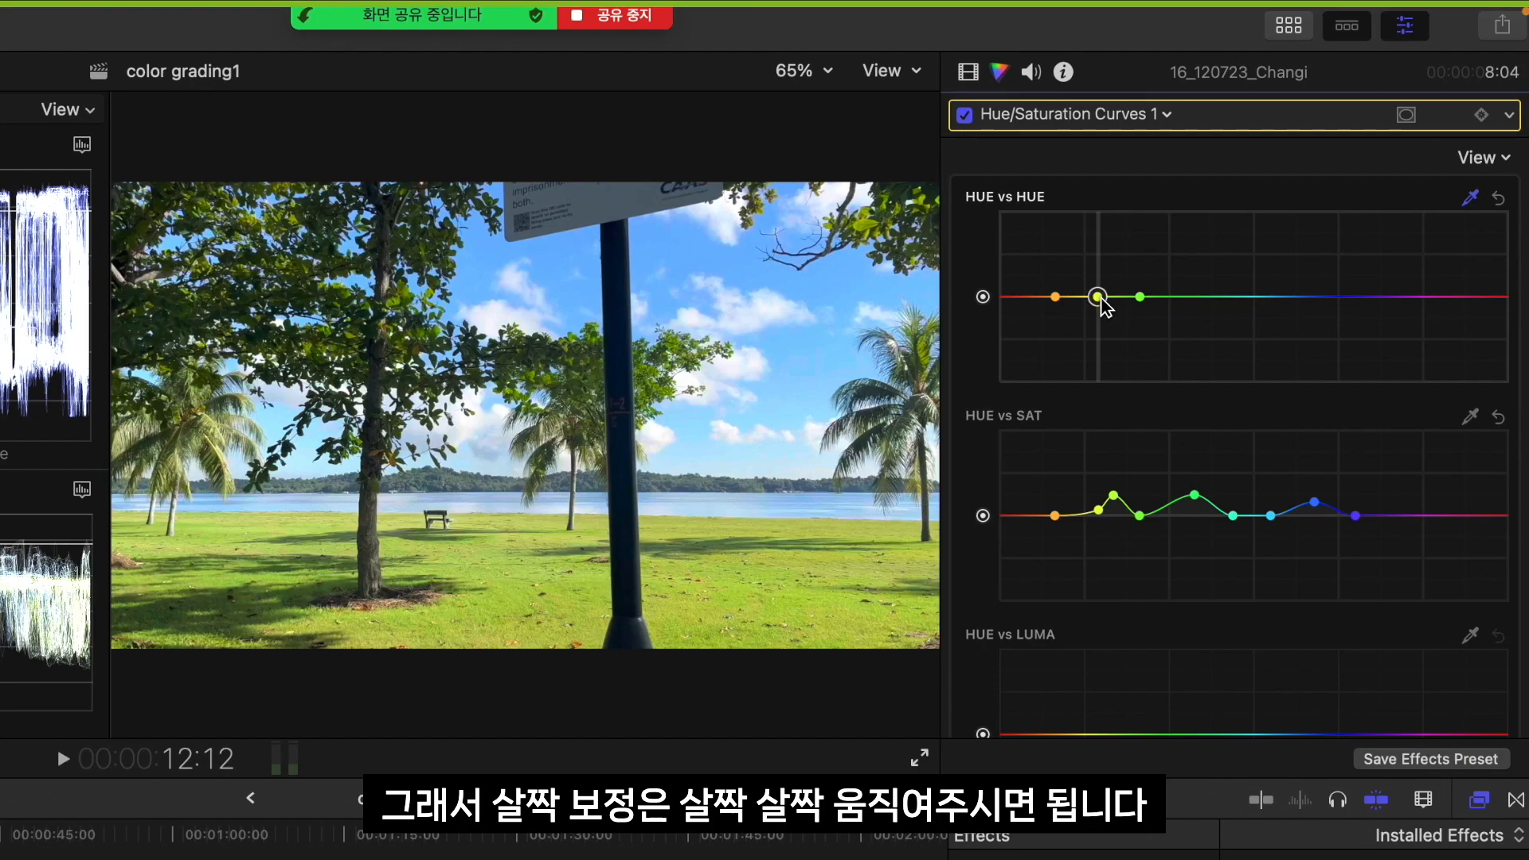
pyautogui.moveTo(1102, 303); pyautogui.dragTo(1104, 299)
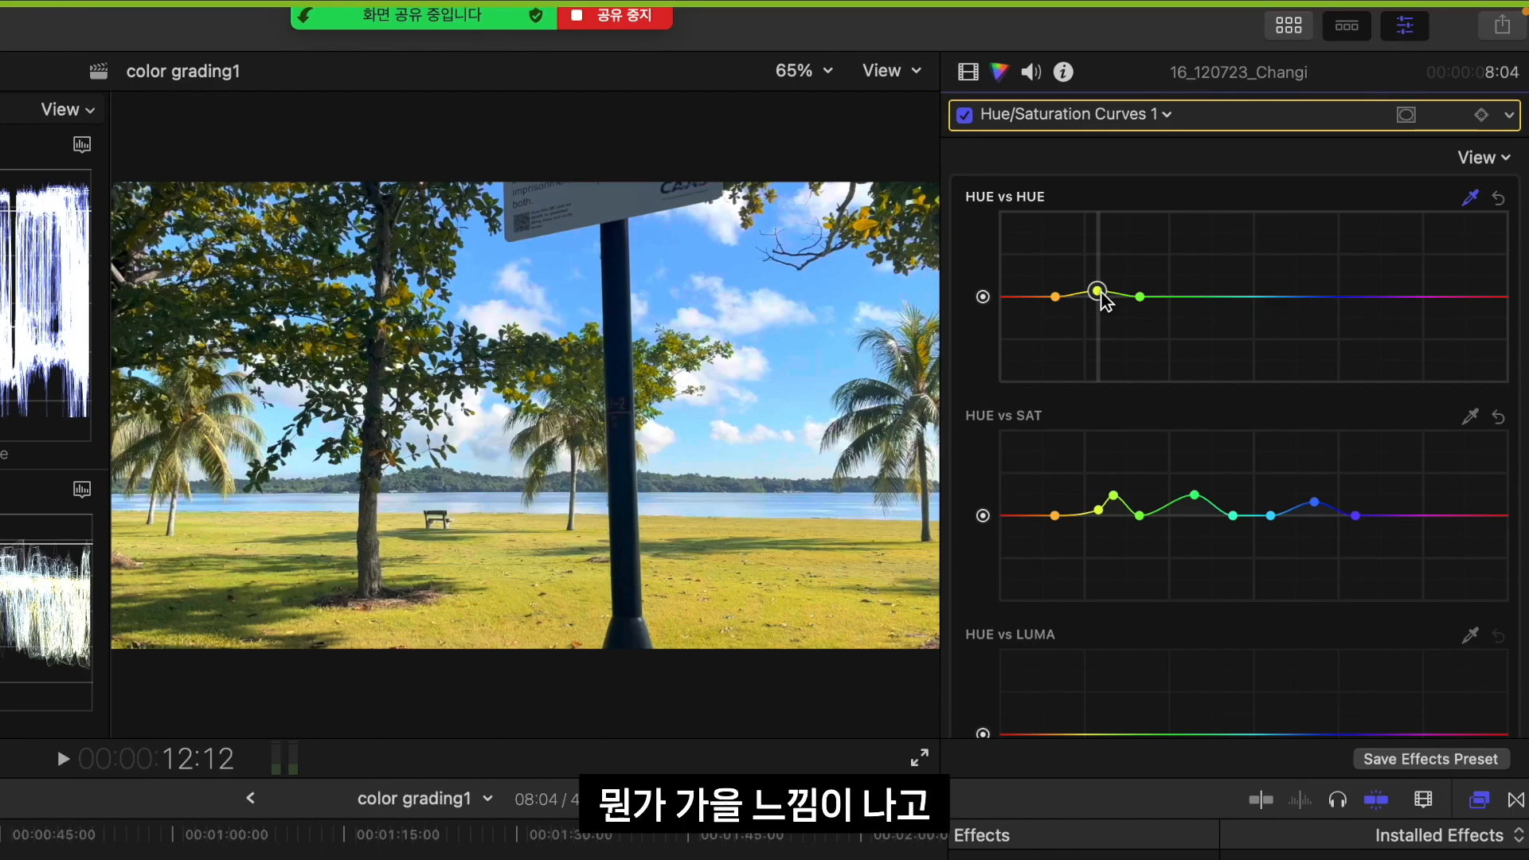
pyautogui.moveTo(1102, 296); pyautogui.dragTo(1103, 302)
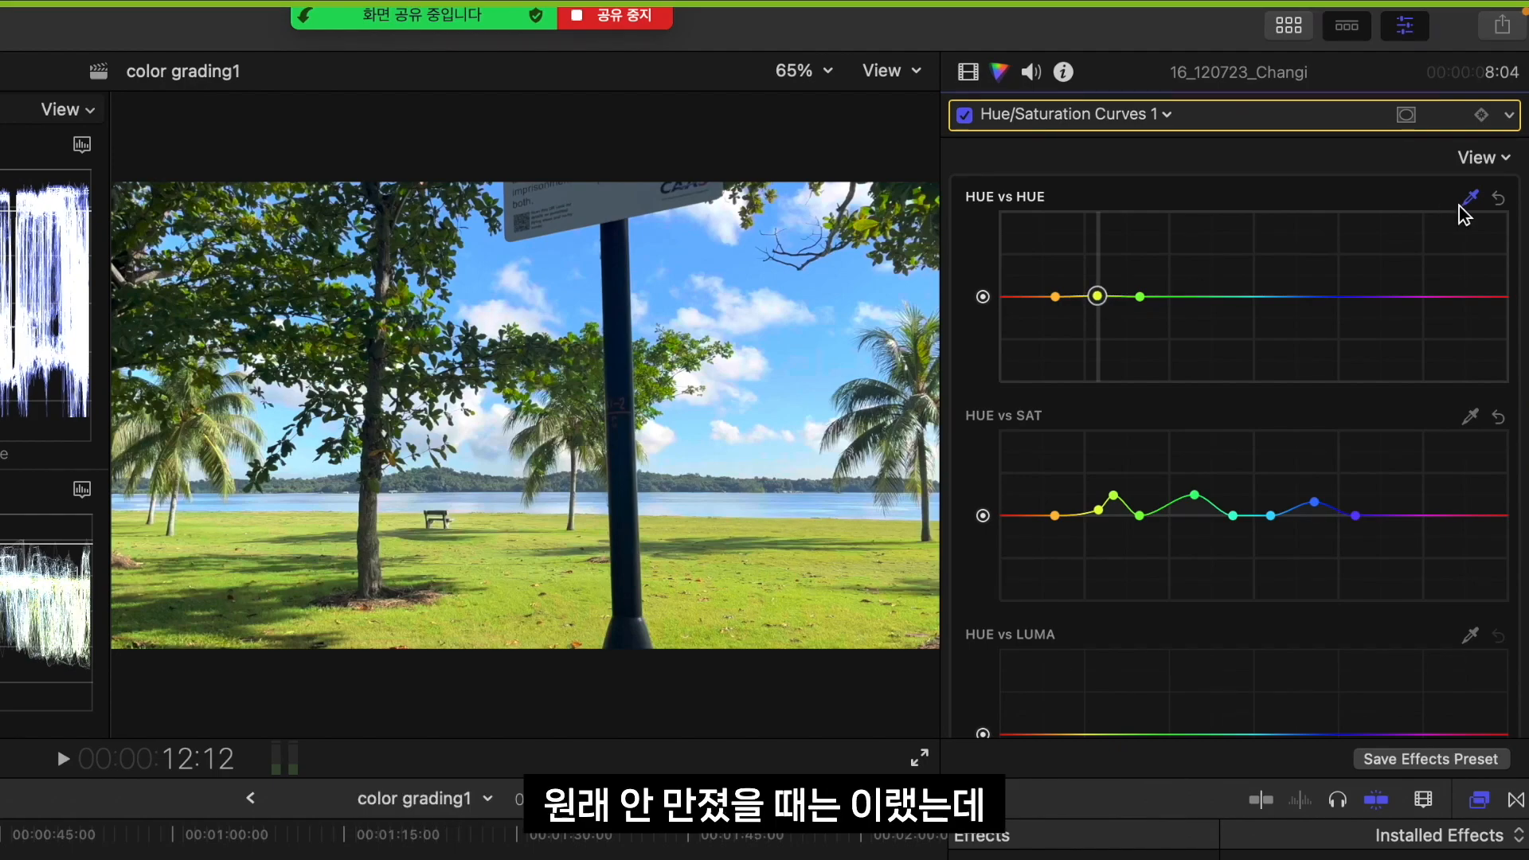
# Reset the HUE vs HUE curve, sample the grass again, and lower its point slightly toward green
pyautogui.click(1498, 199)
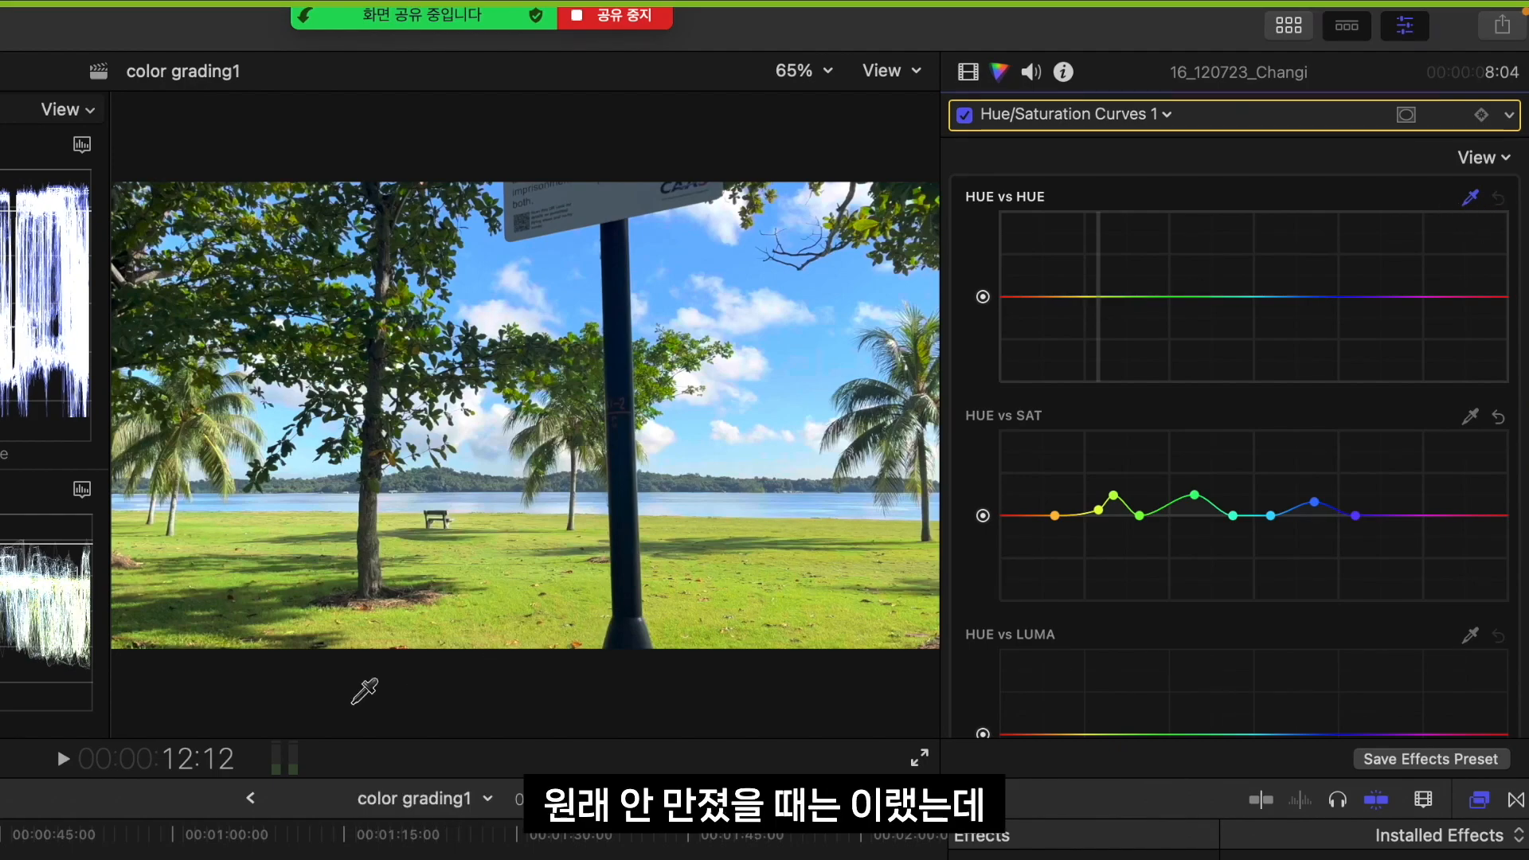
pyautogui.click(492, 554)
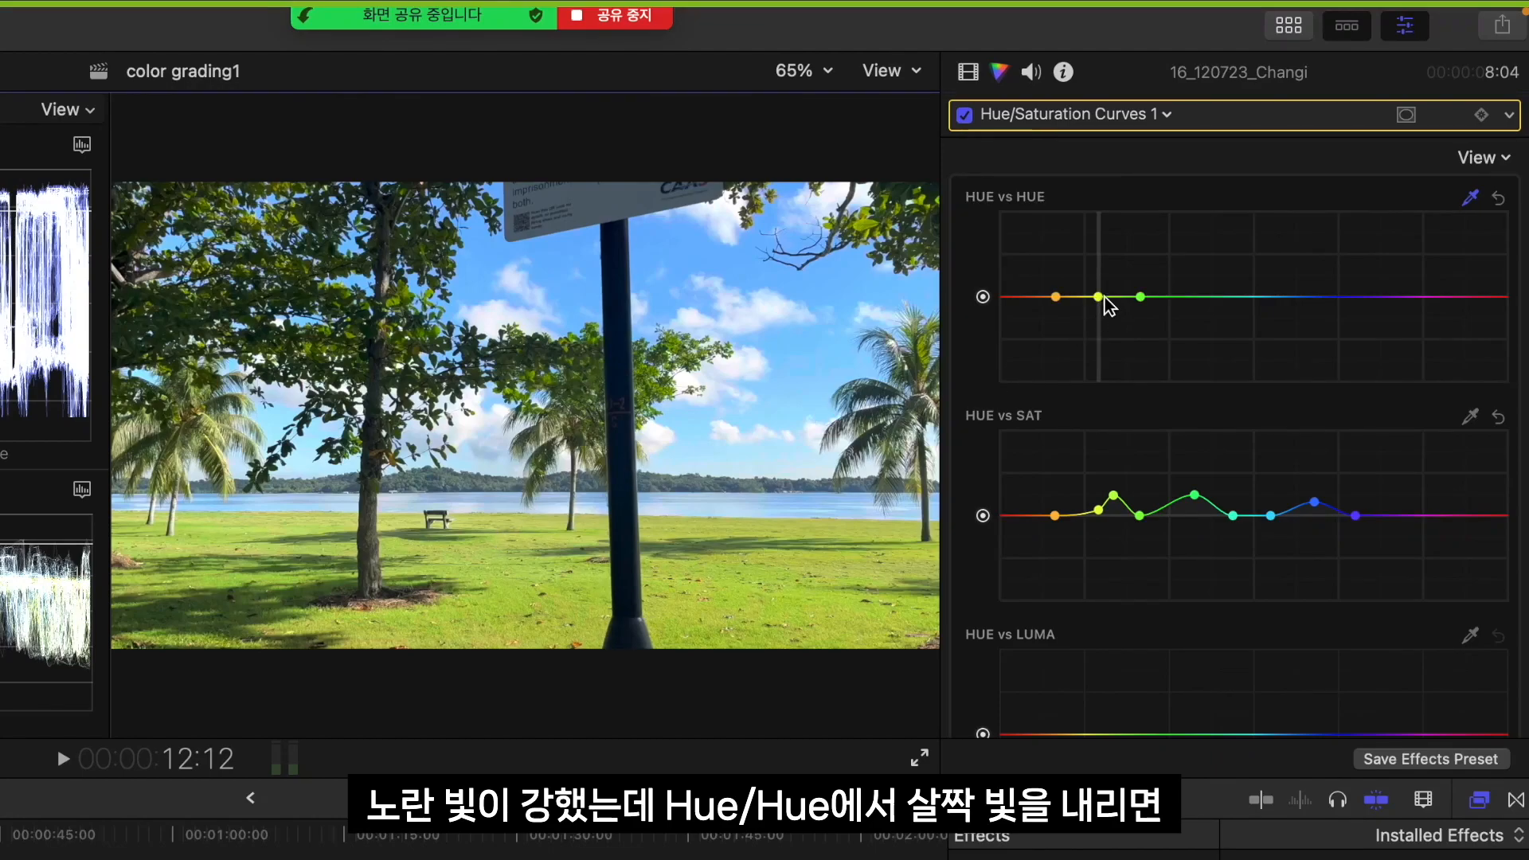
pyautogui.moveTo(1105, 299); pyautogui.dragTo(1102, 304)
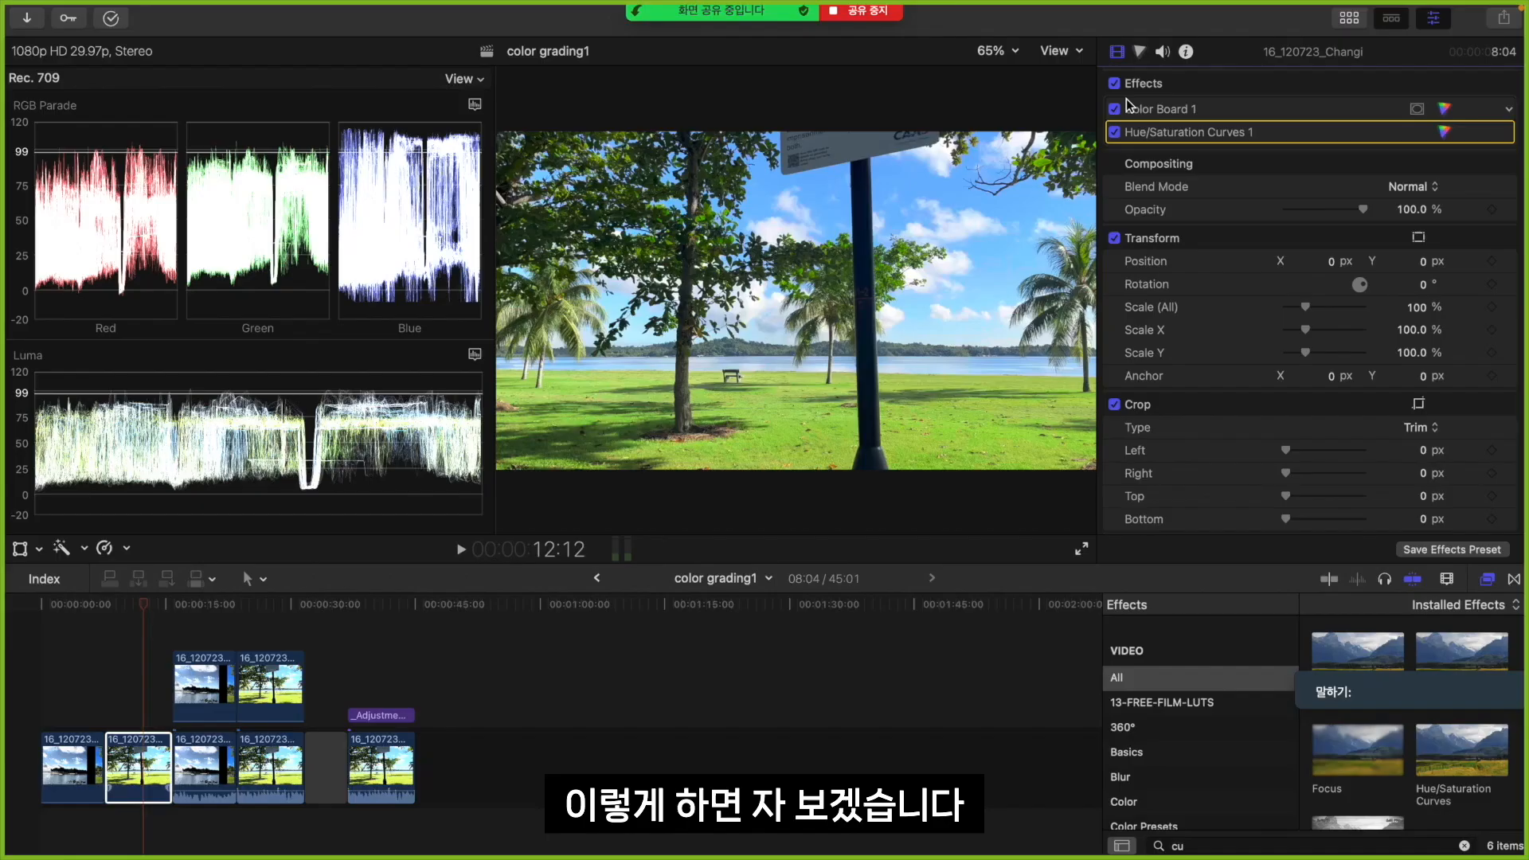
# Play the park clip with both color corrections disabled, and replay it from its start with them enabled
pyautogui.click(963, 183)
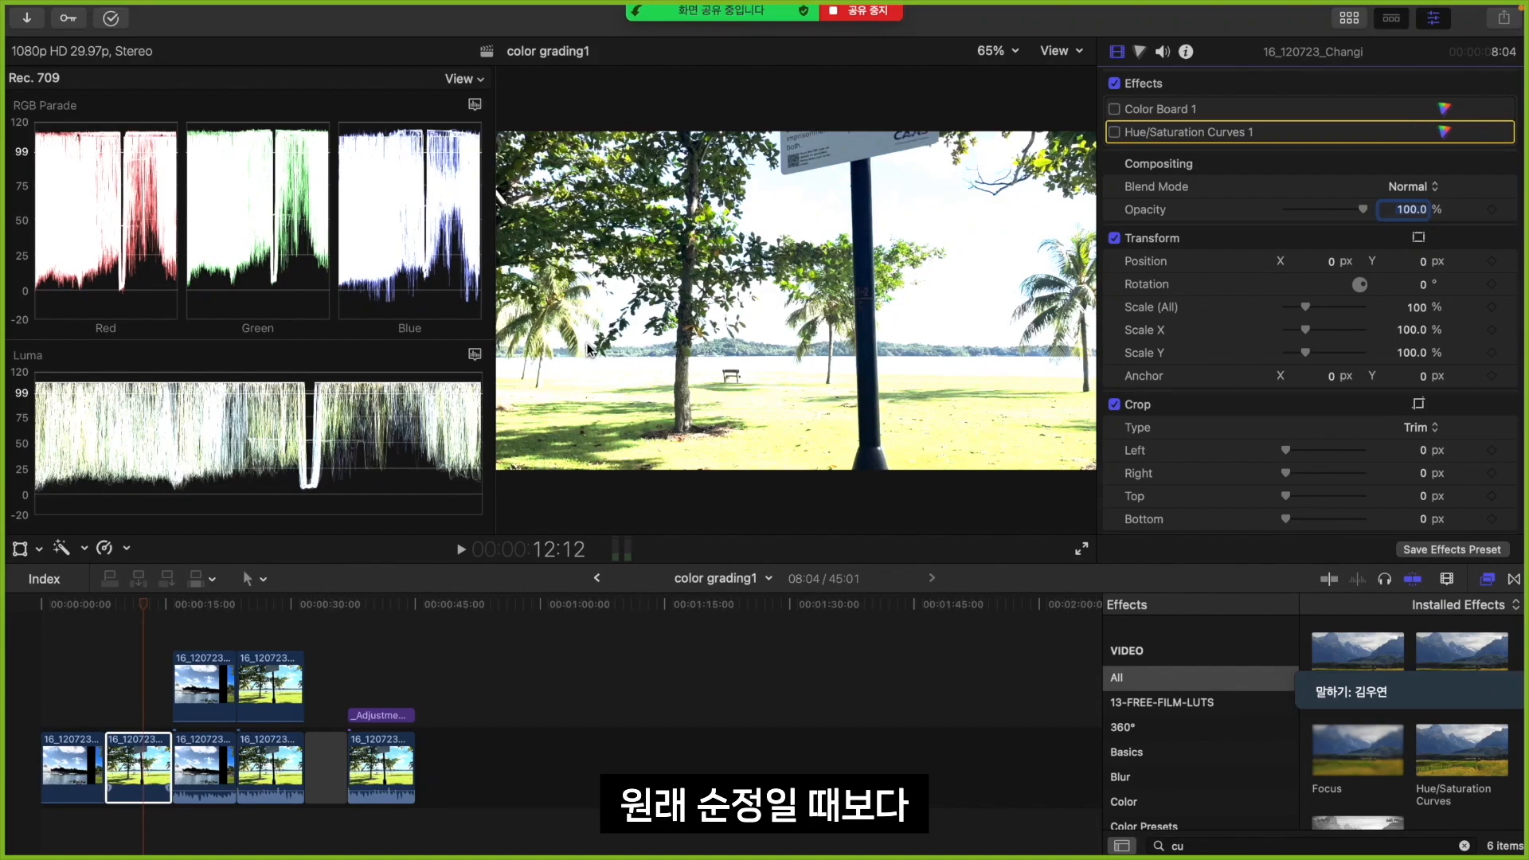
pyautogui.press('space')
pyautogui.press('space')
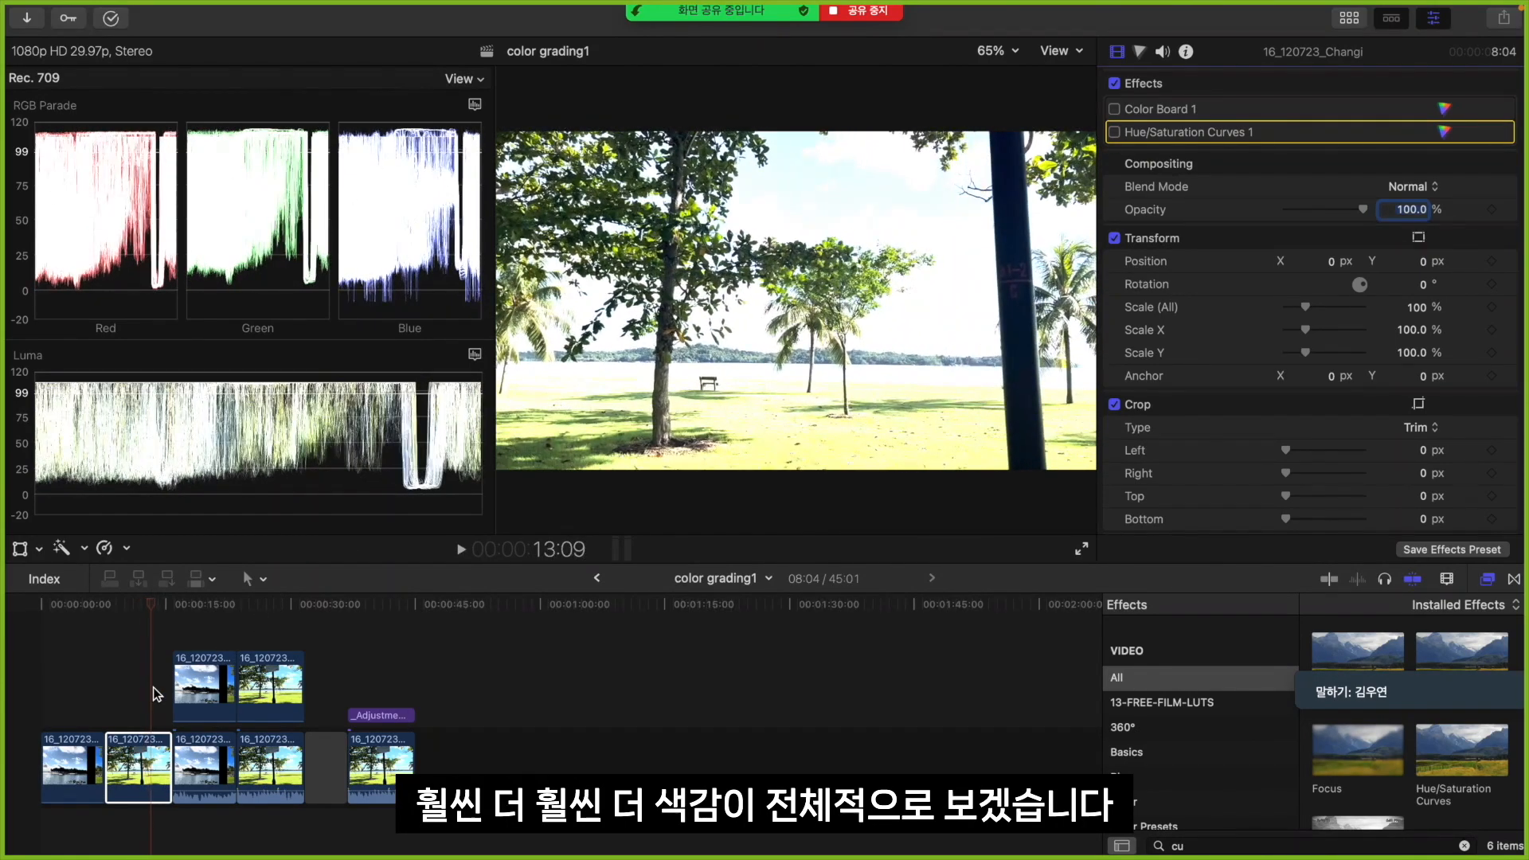
pyautogui.click(105, 705)
pyautogui.click(112, 761)
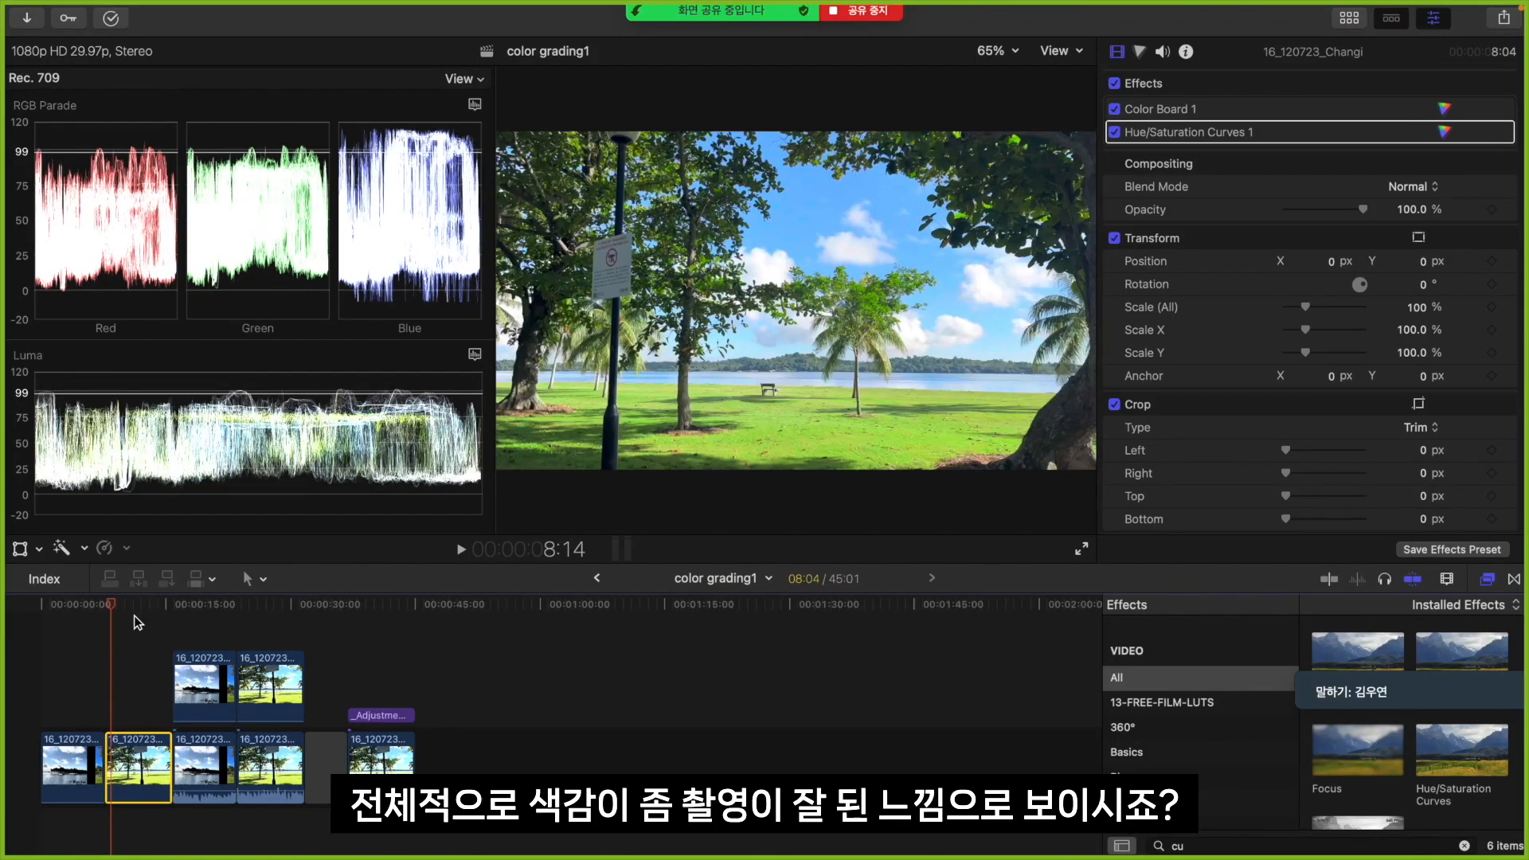
pyautogui.click(103, 671)
pyautogui.press('space')
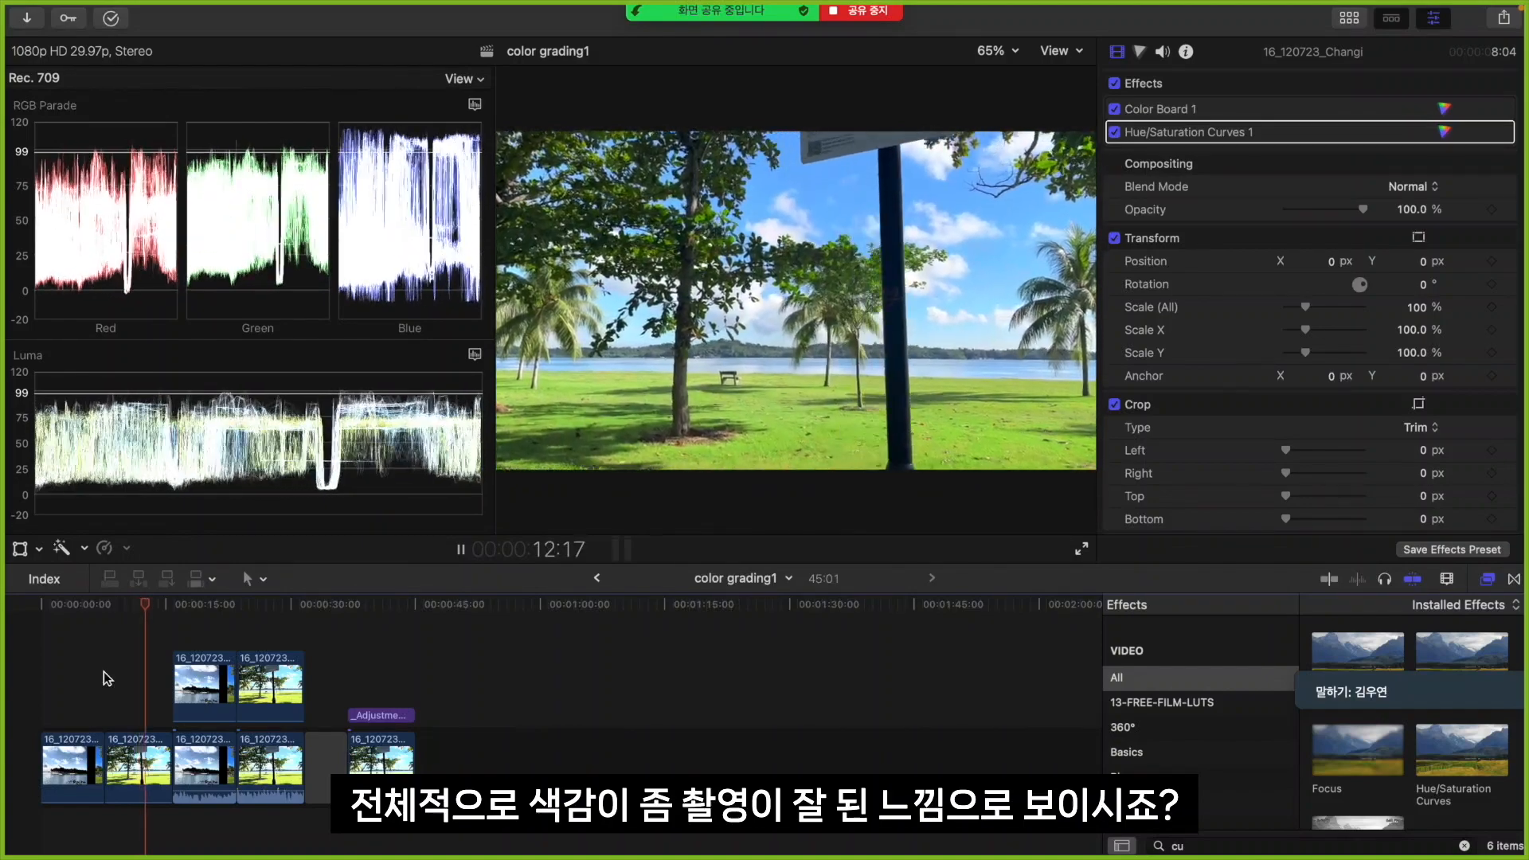
pyautogui.press('space')
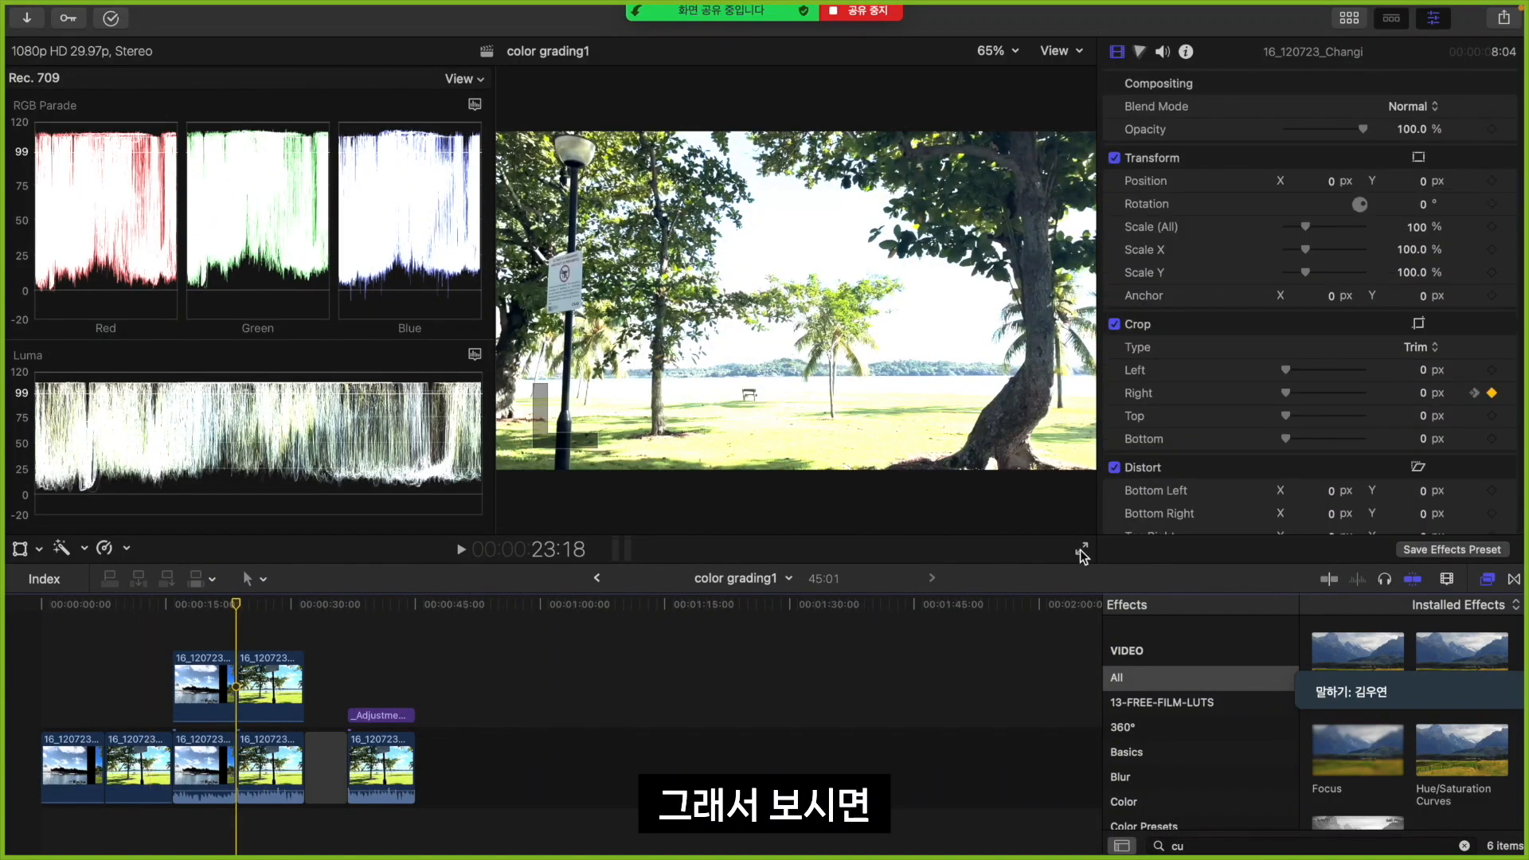
# Play the already graded park sample full screen as a reference, and return to it in the editing view
pyautogui.click(1081, 549)
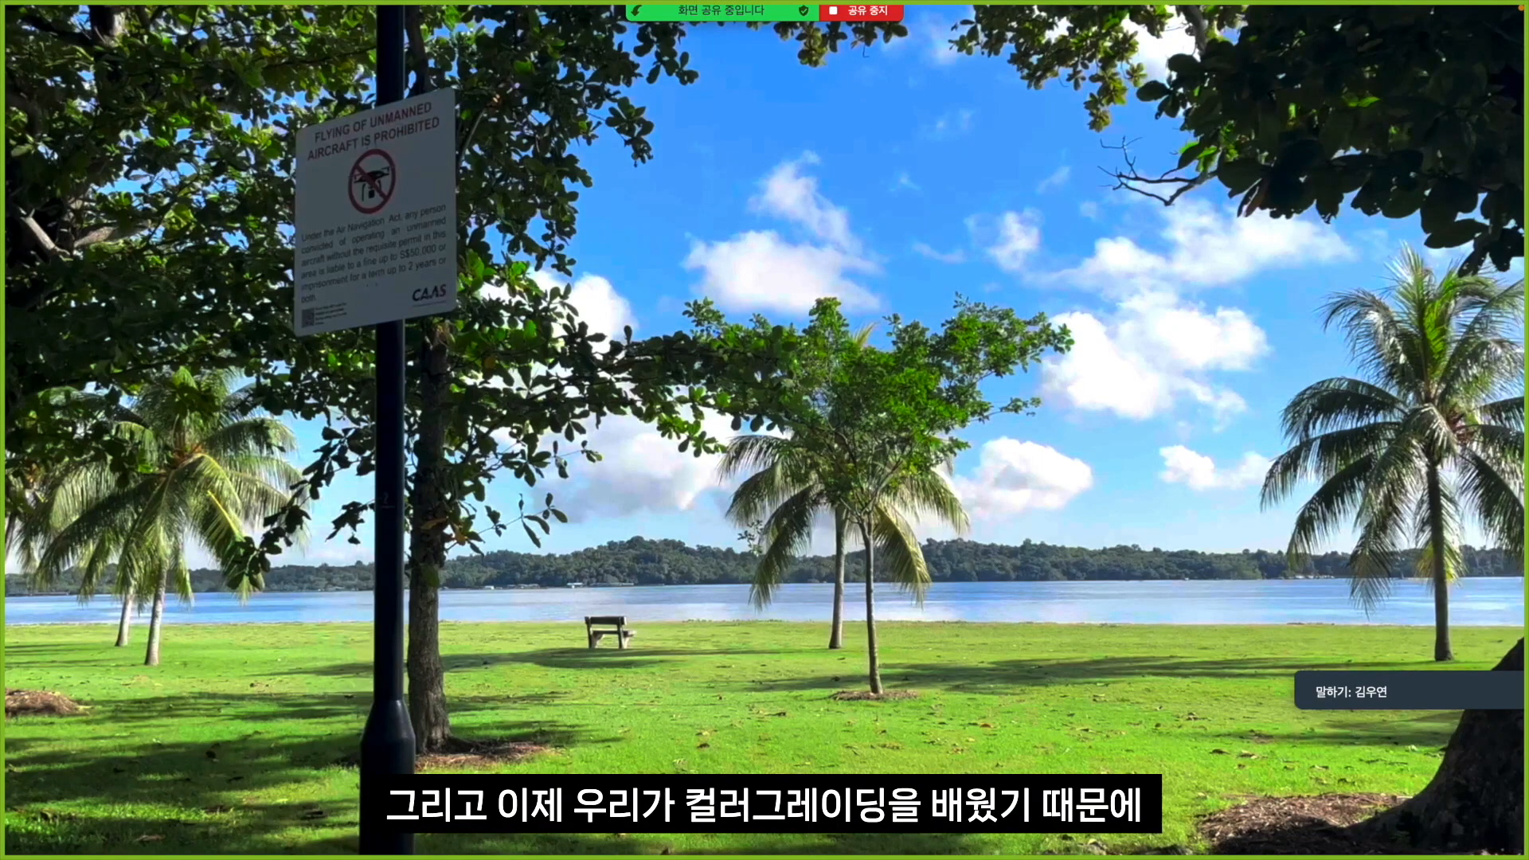
pyautogui.press('Escape')
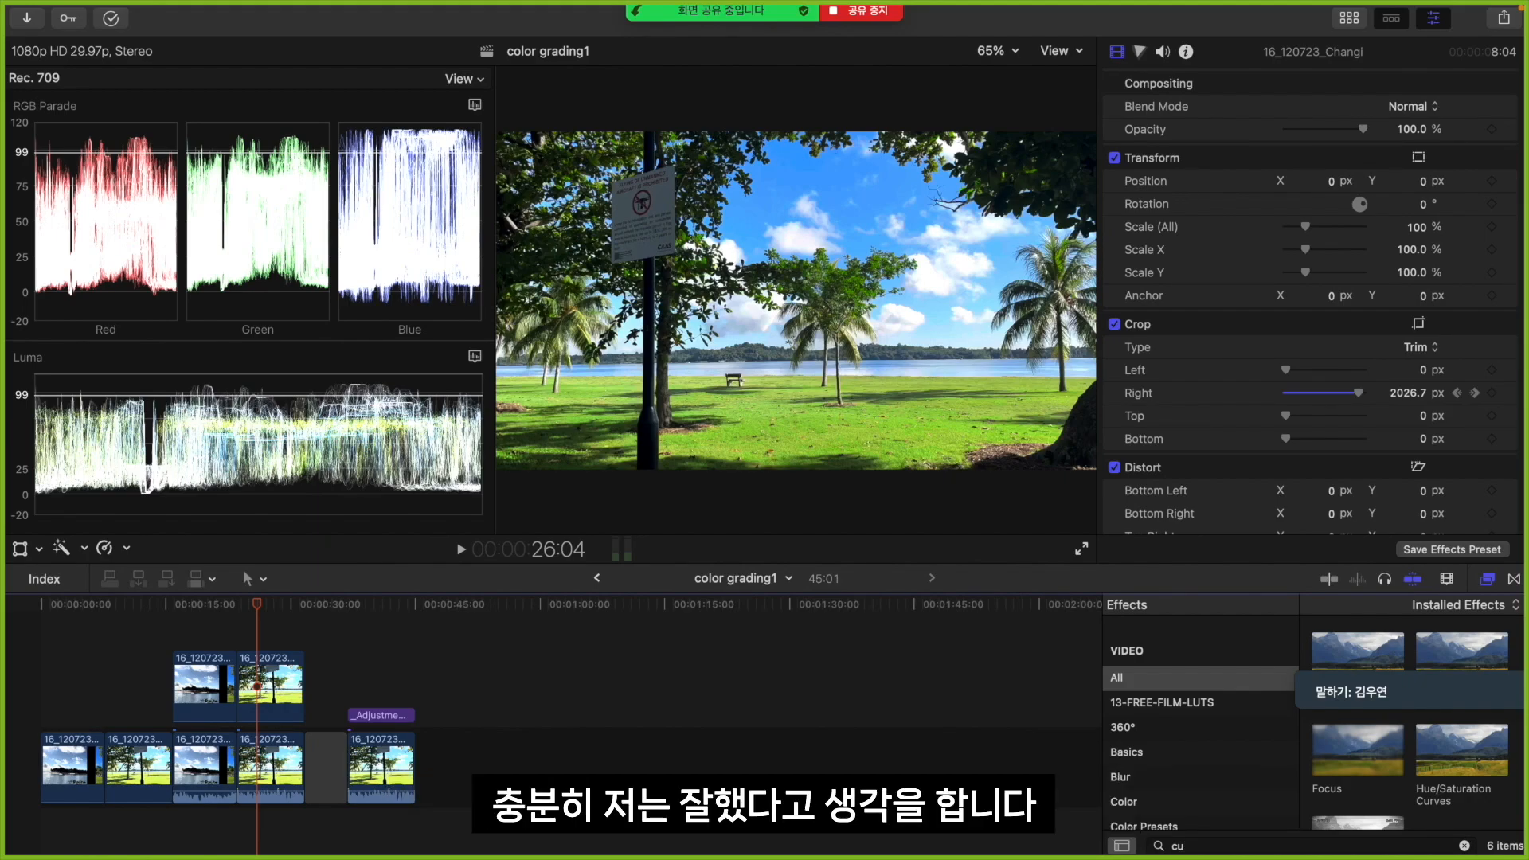
pyautogui.click(266, 638)
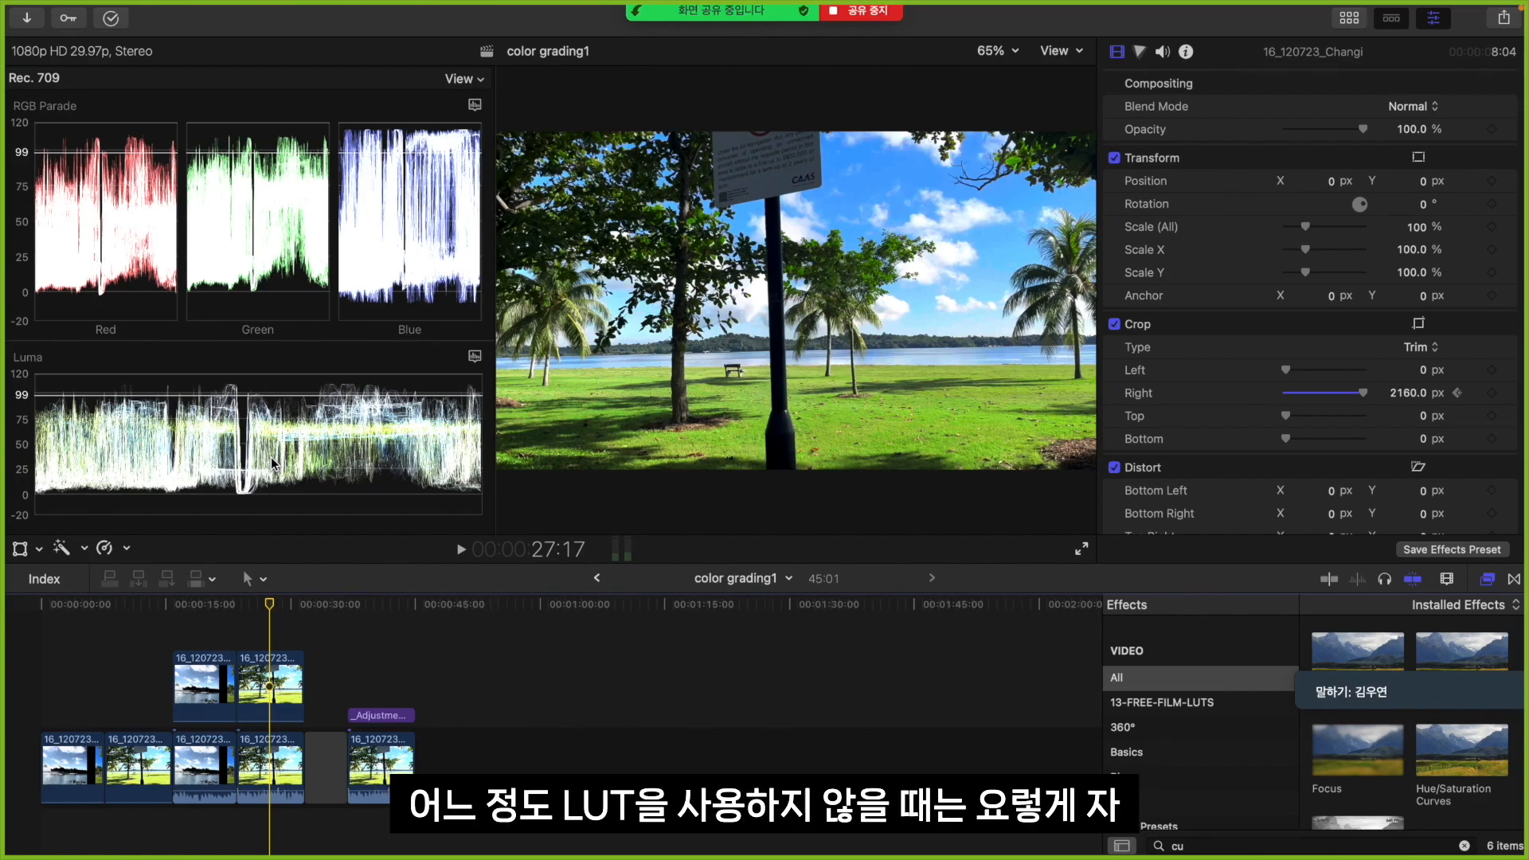
# Show the color correction controls and reveal the Dock
pyautogui.press('super+6')
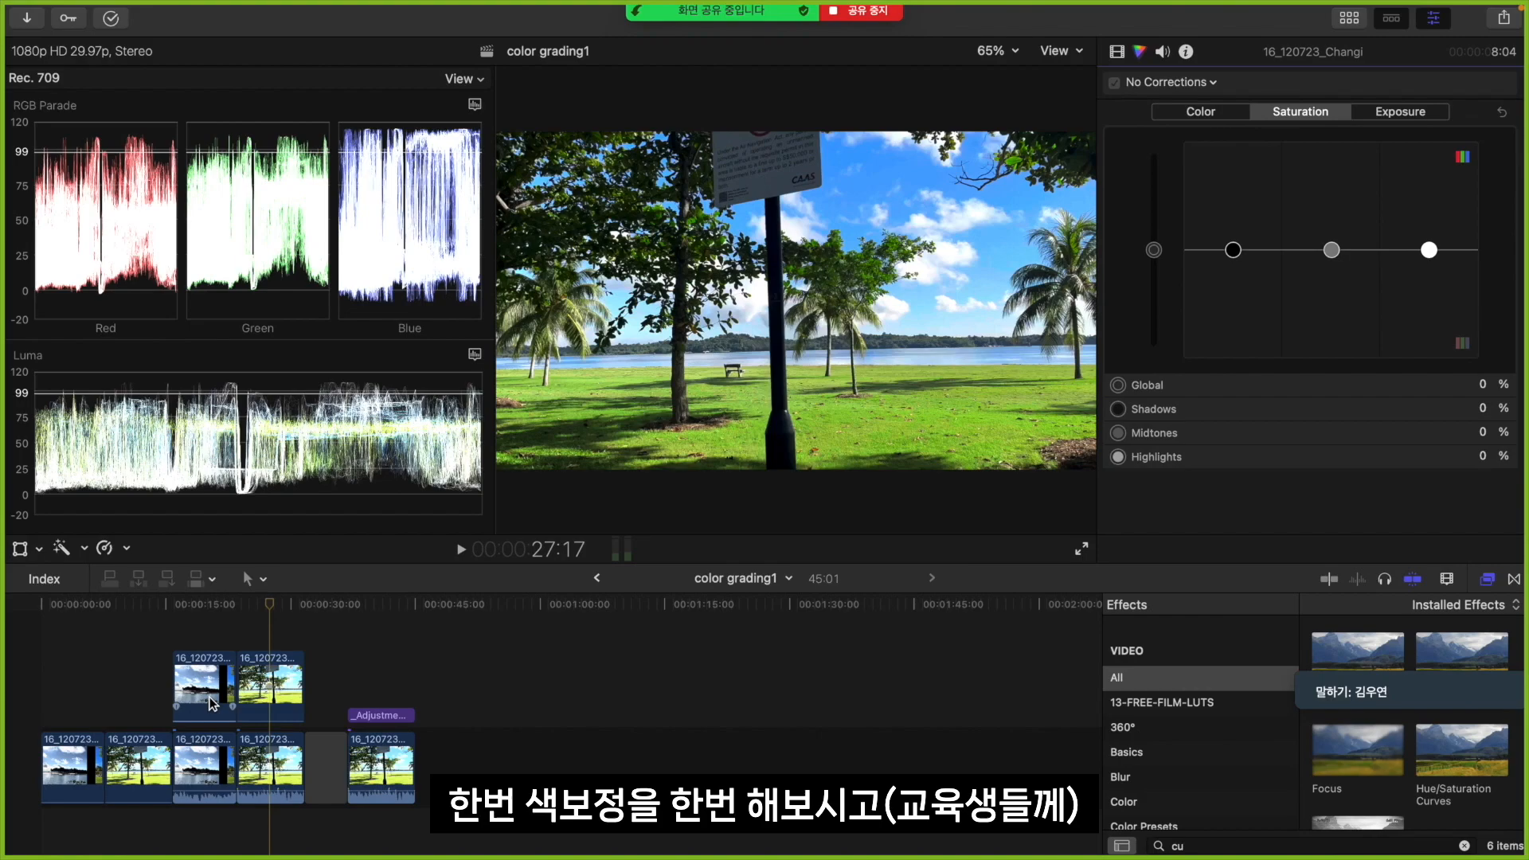
pyautogui.moveTo(191, 832)
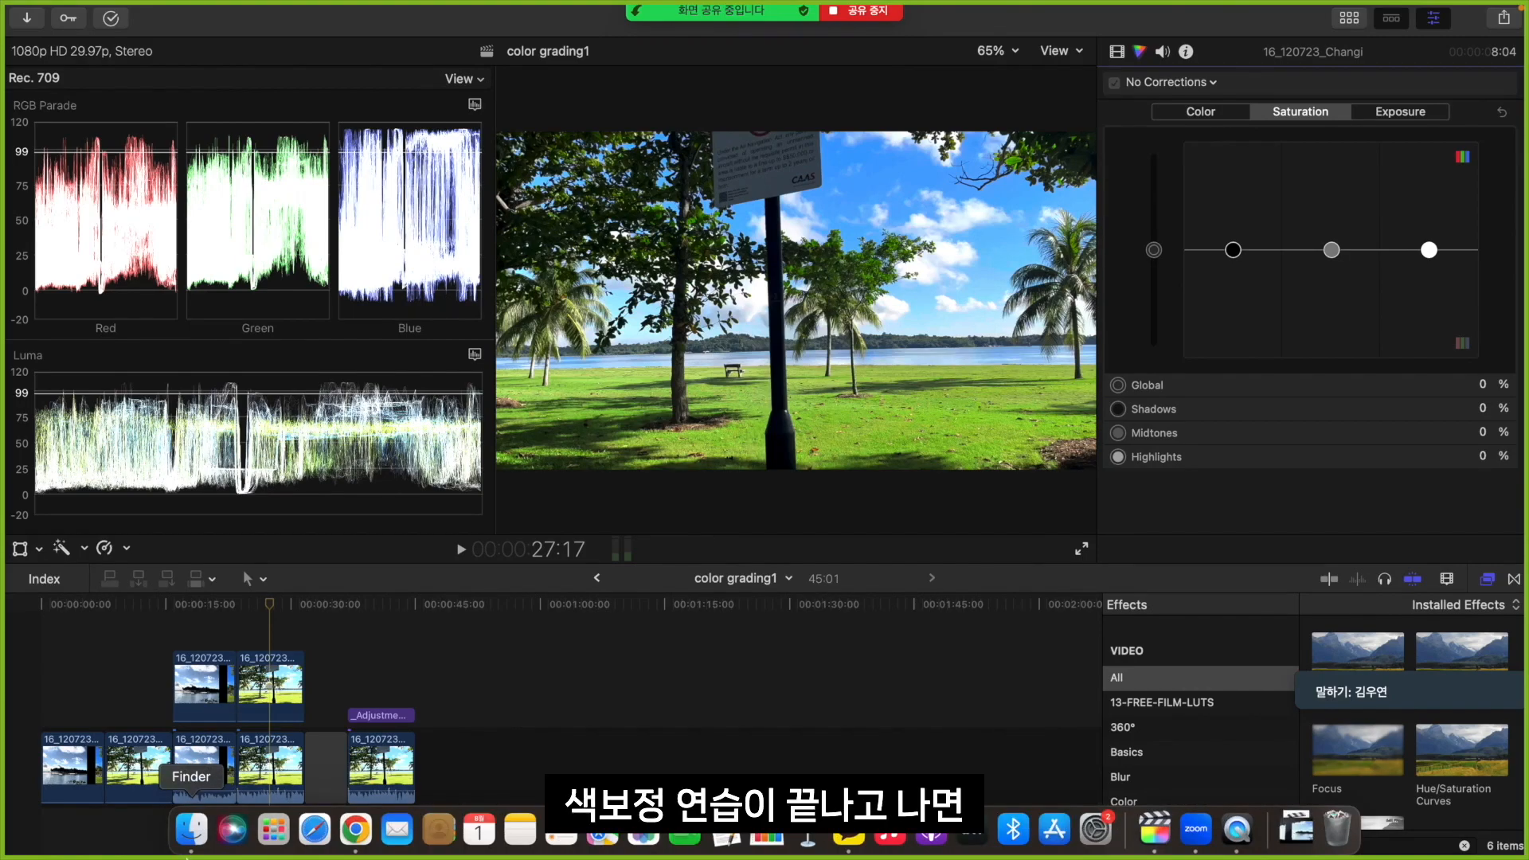